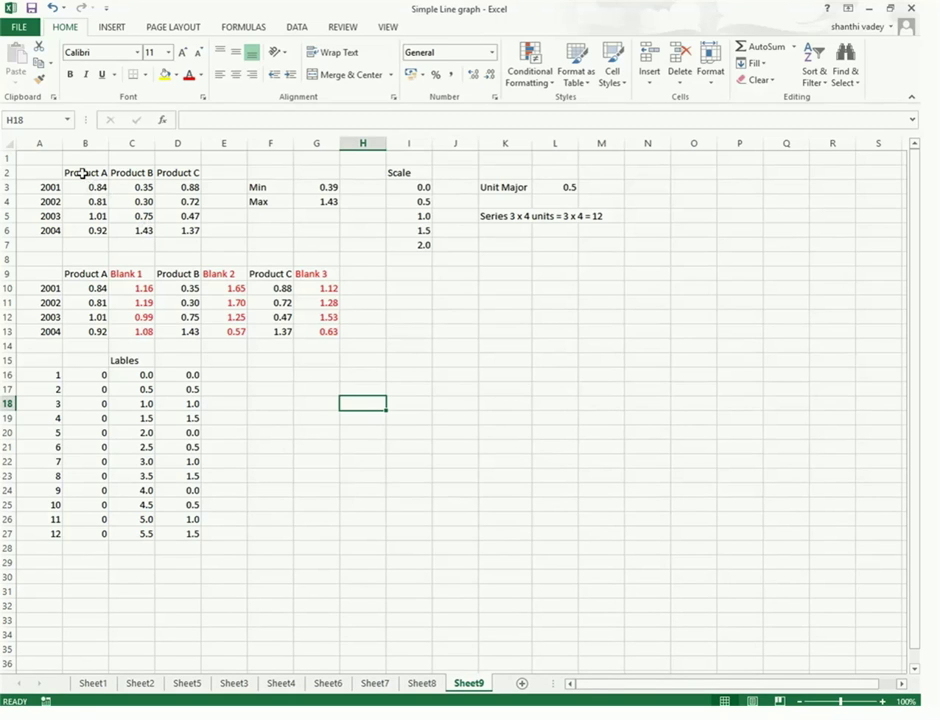
- Review the source table's product headings and years, the Min and Max values, and the Scale column
left_click(83, 173)
left_click(130, 174)
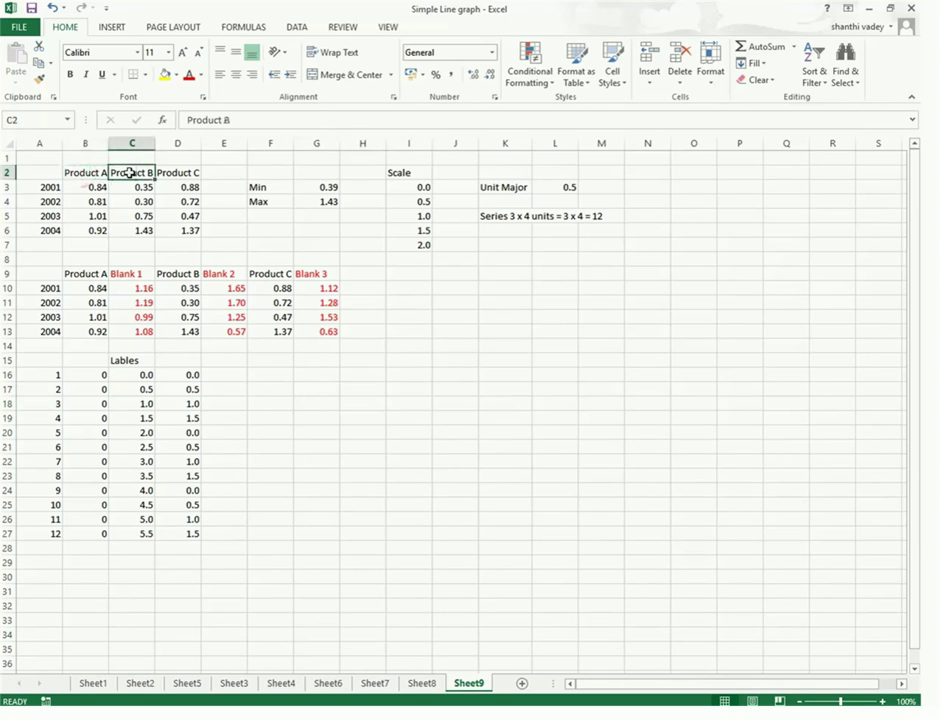
left_click(175, 173)
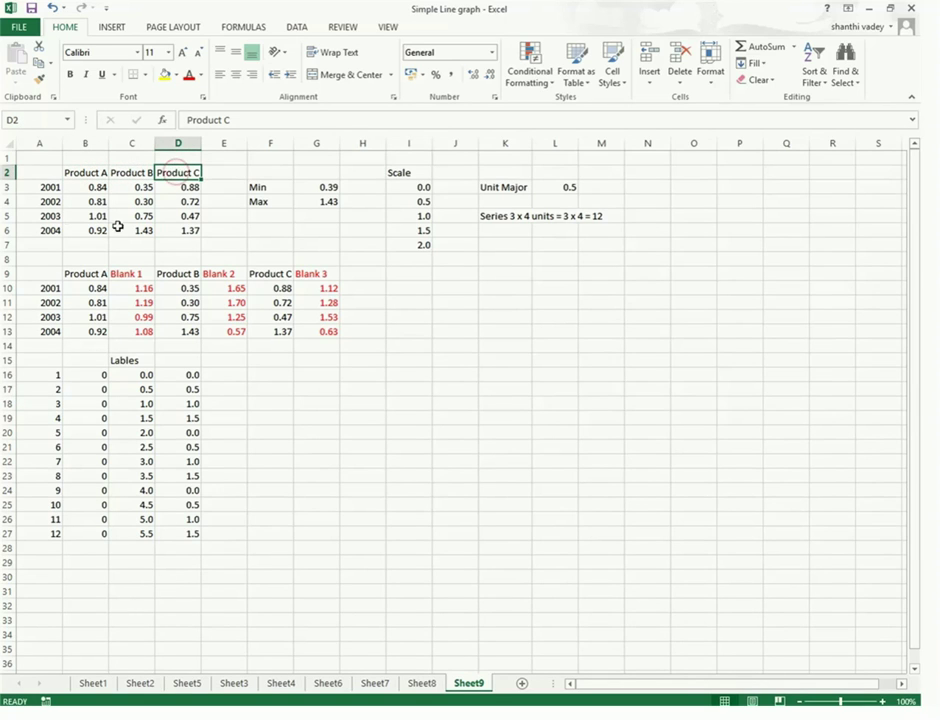
left_click(47, 188)
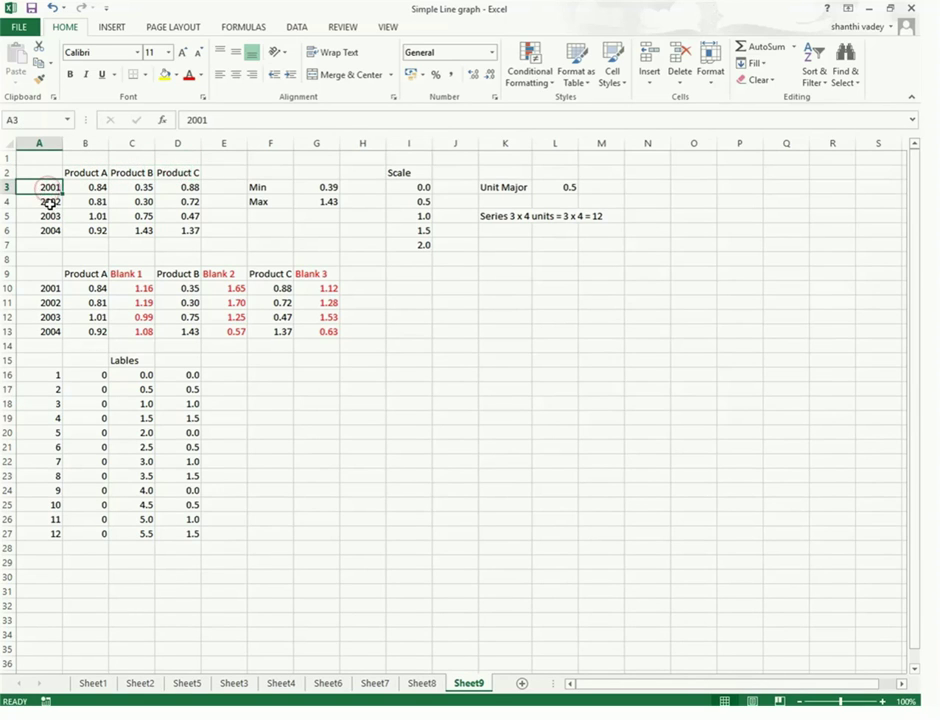
left_click(50, 202)
left_click(52, 216)
left_click(50, 230)
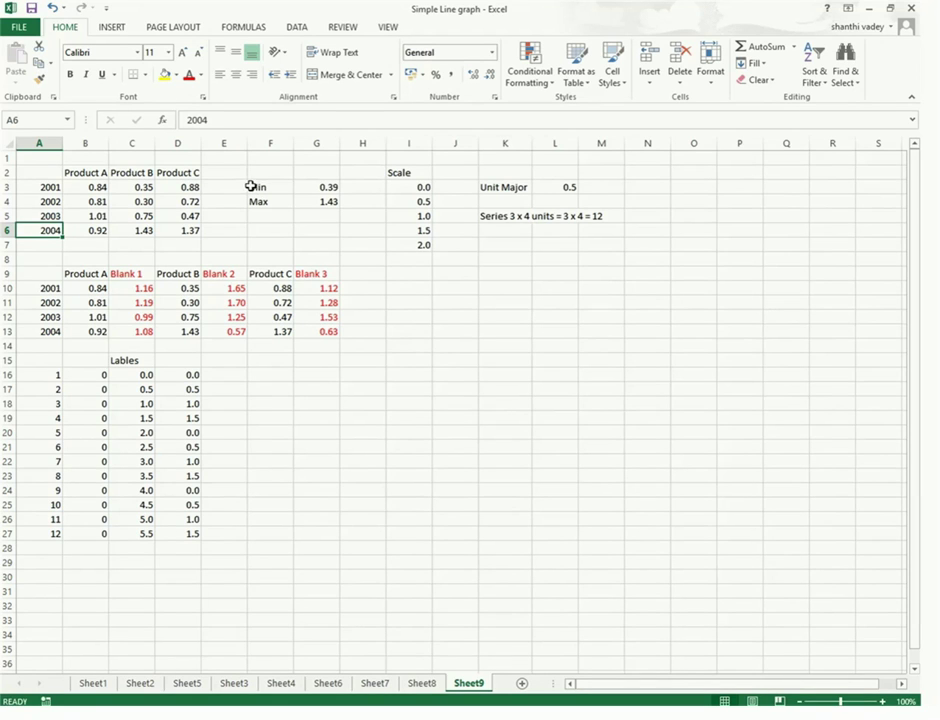
left_click(327, 187)
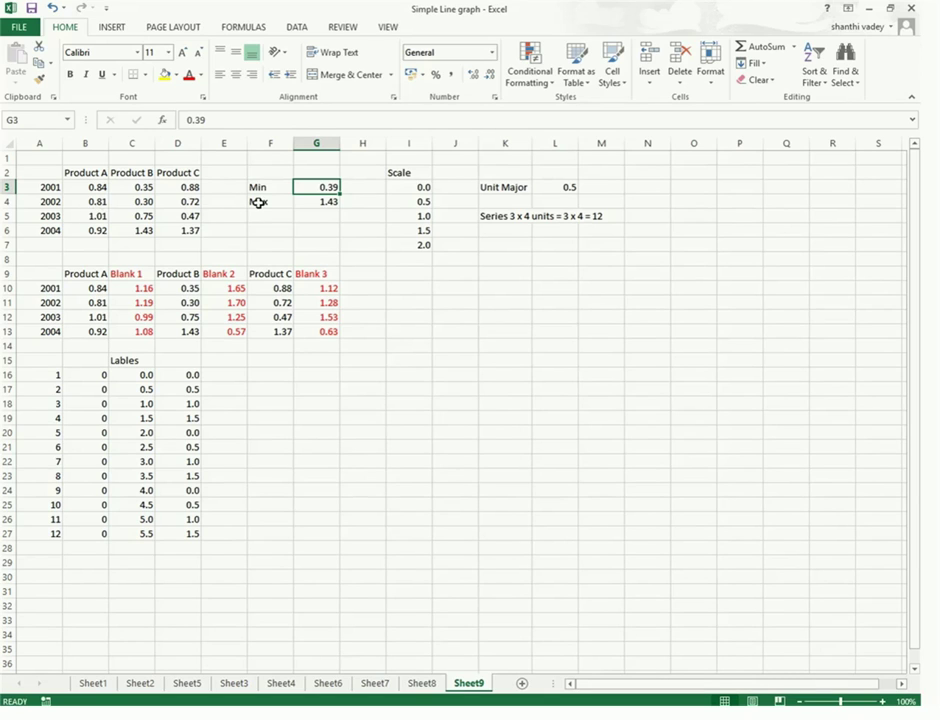
left_click(330, 203)
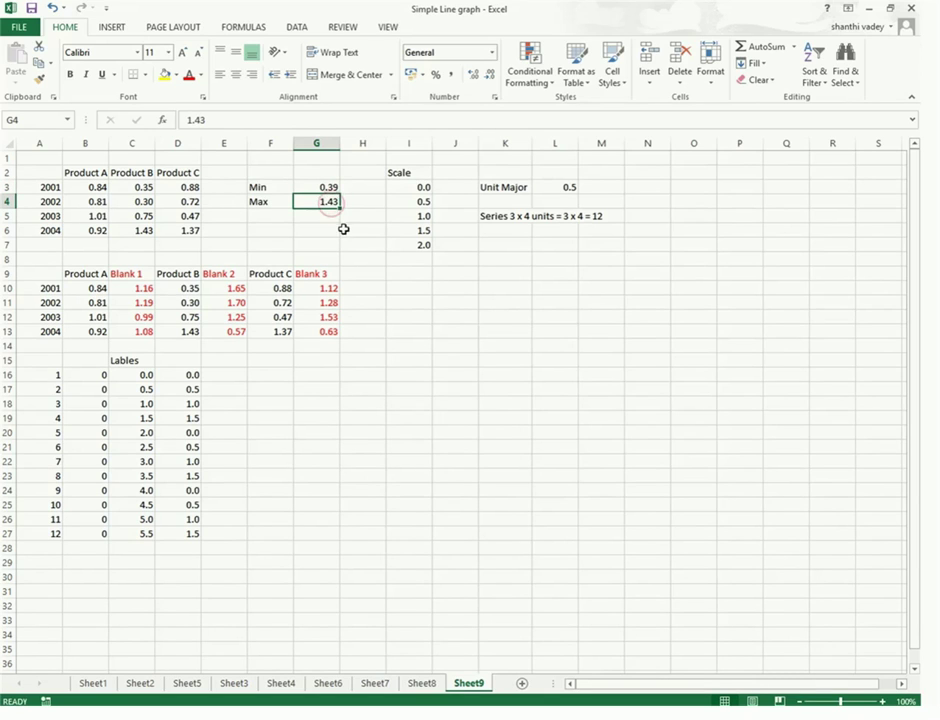
left_click(396, 175)
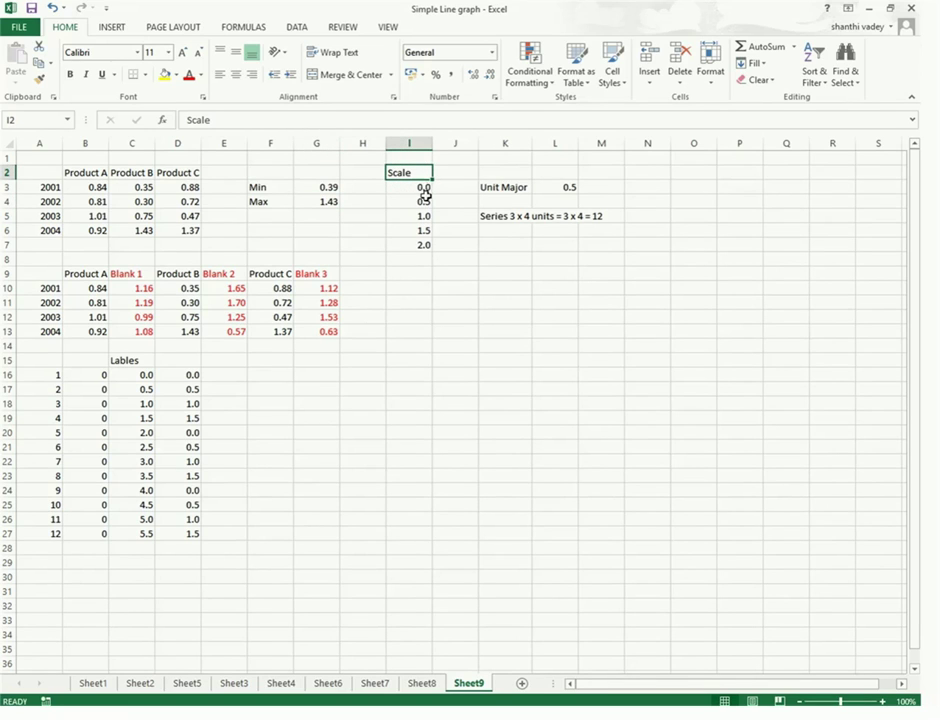
left_click(425, 246)
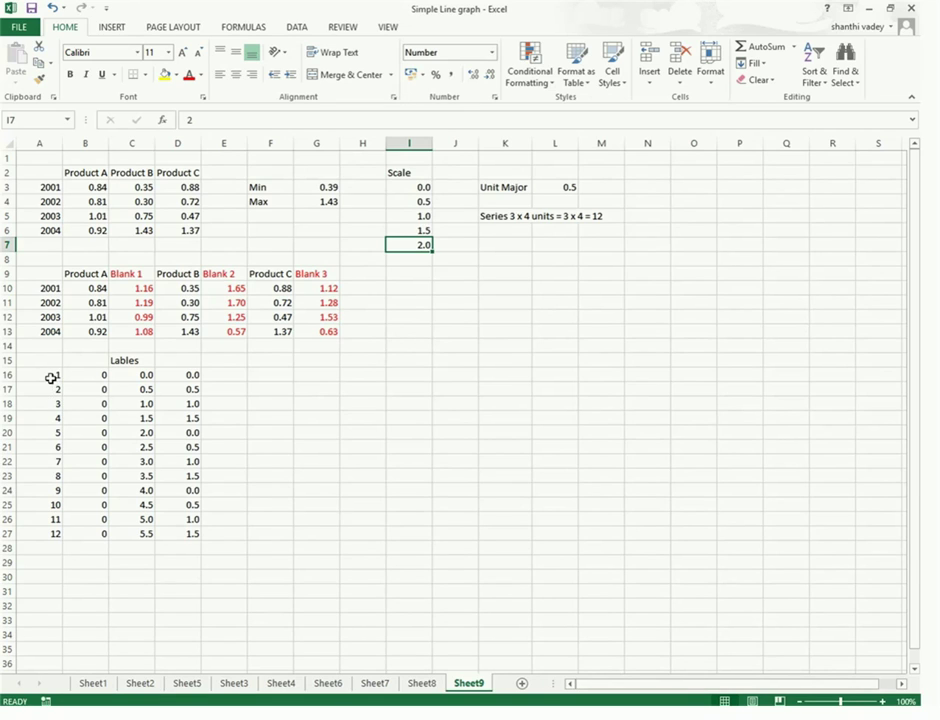
- Examine the helper table in rows 16 to 27, including its numbering and the Lables values
left_click(45, 534)
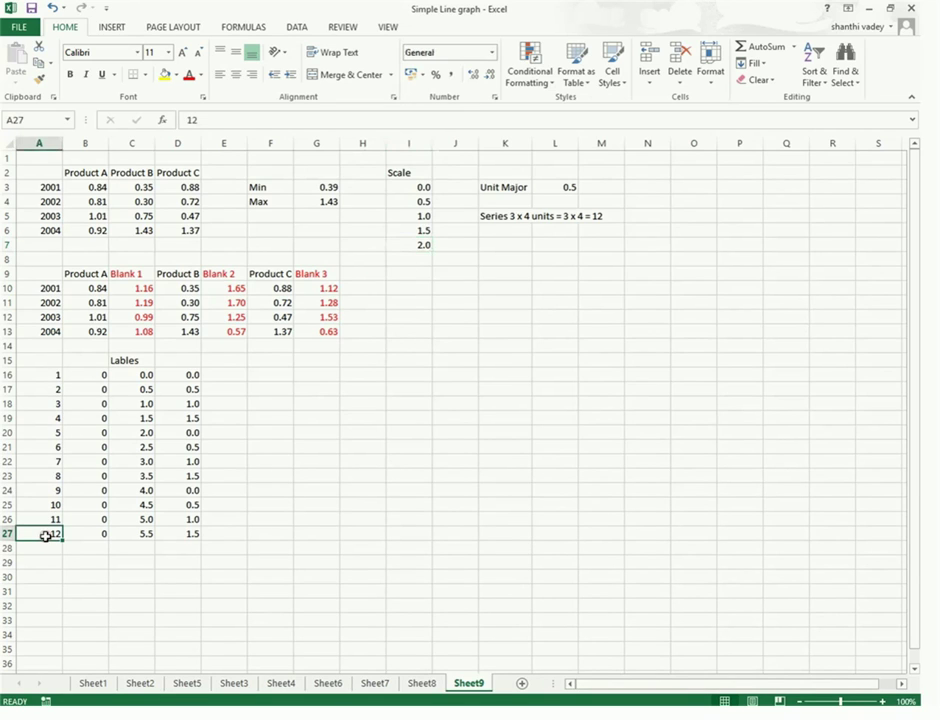
left_click(146, 376)
left_click(148, 389)
left_click(146, 403)
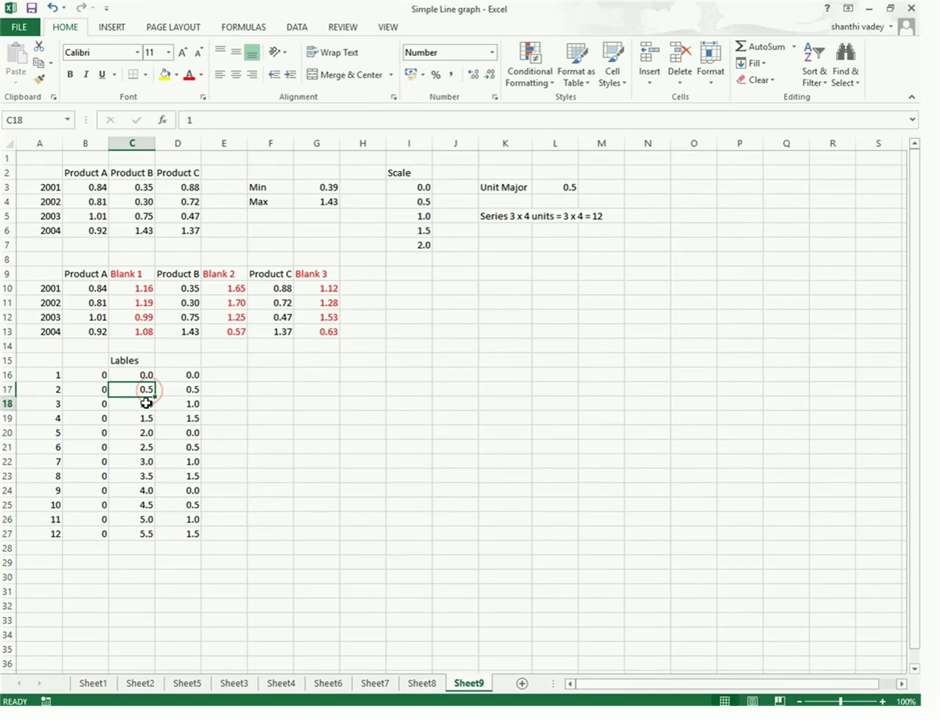
left_click(147, 418)
left_click(146, 535)
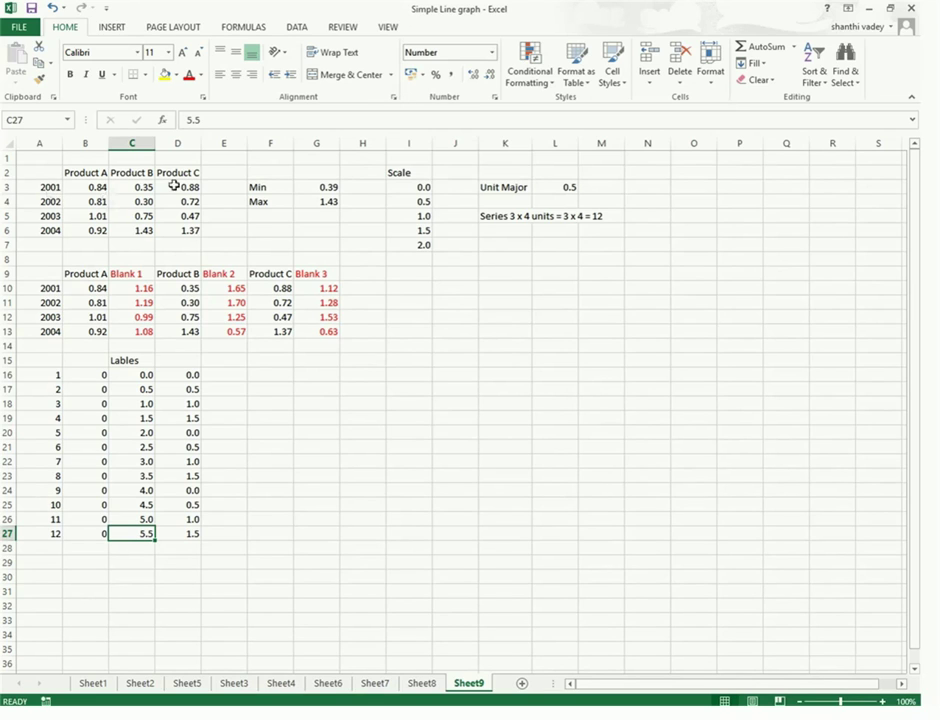
- Compare the source data with the table in A9:G13 and inspect the formulas in the Blank 1 and Blank 2 columns
left_click_drag(48, 175, 88, 236)
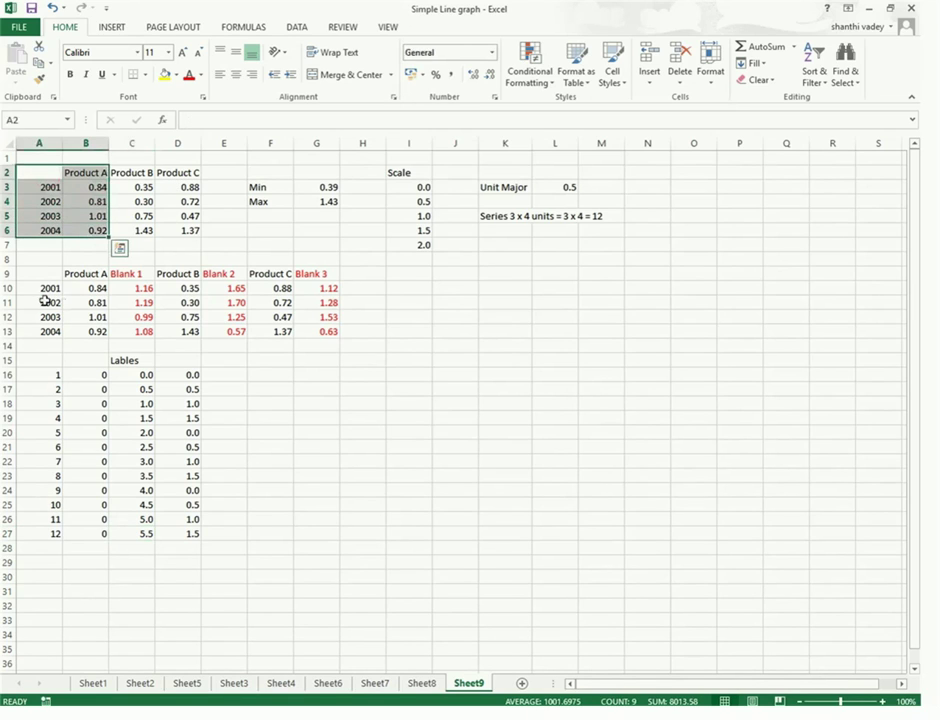
left_click(90, 357)
left_click(133, 275)
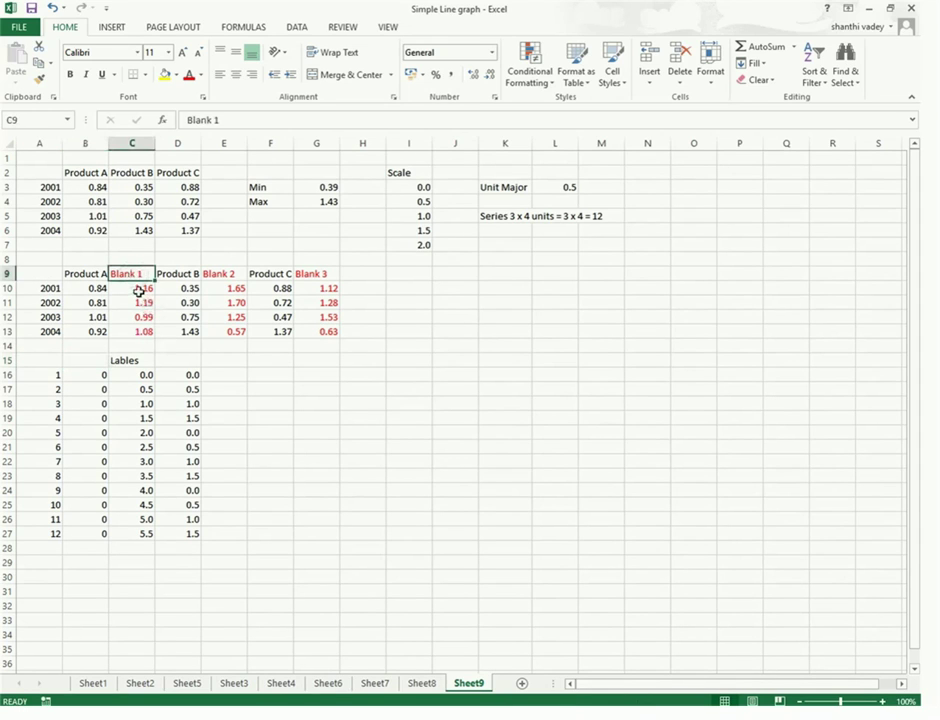
left_click(139, 291)
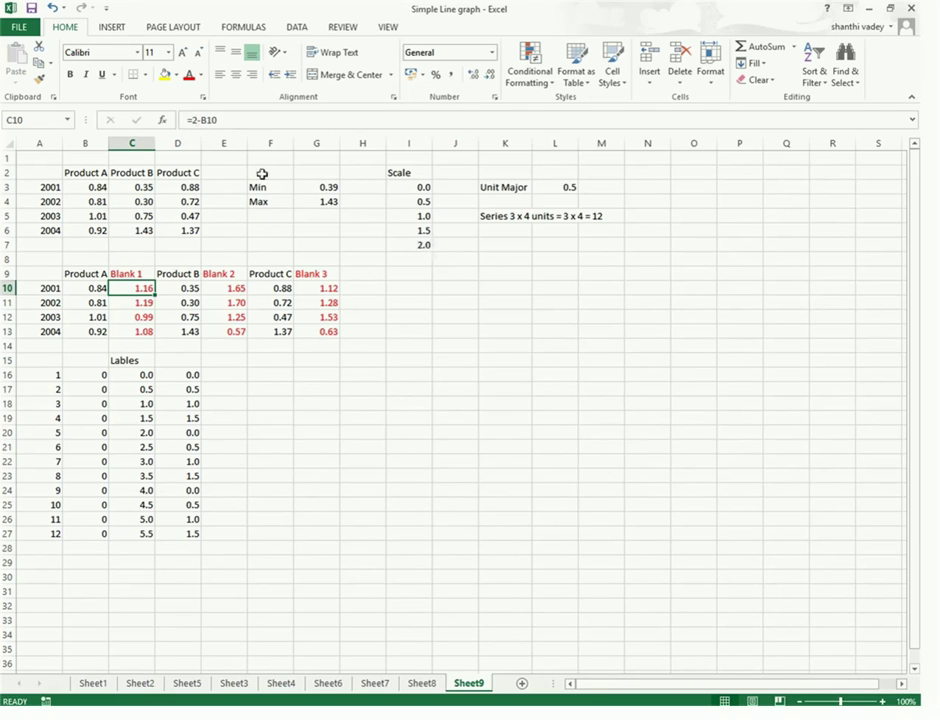
left_click(93, 290)
left_click(132, 289)
left_click(145, 303)
left_click(145, 318)
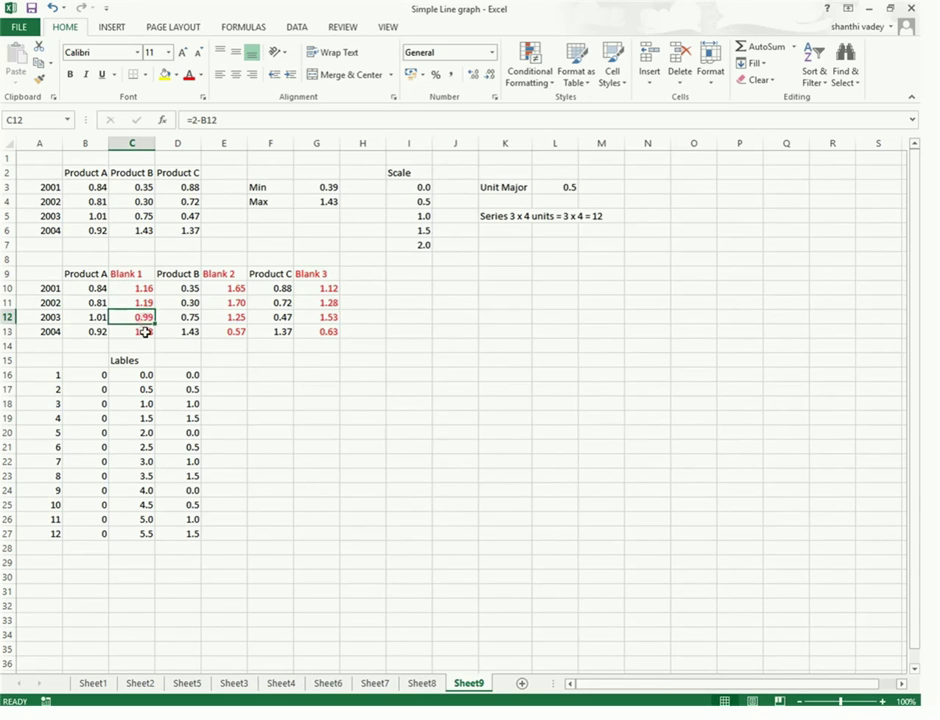
left_click(146, 332)
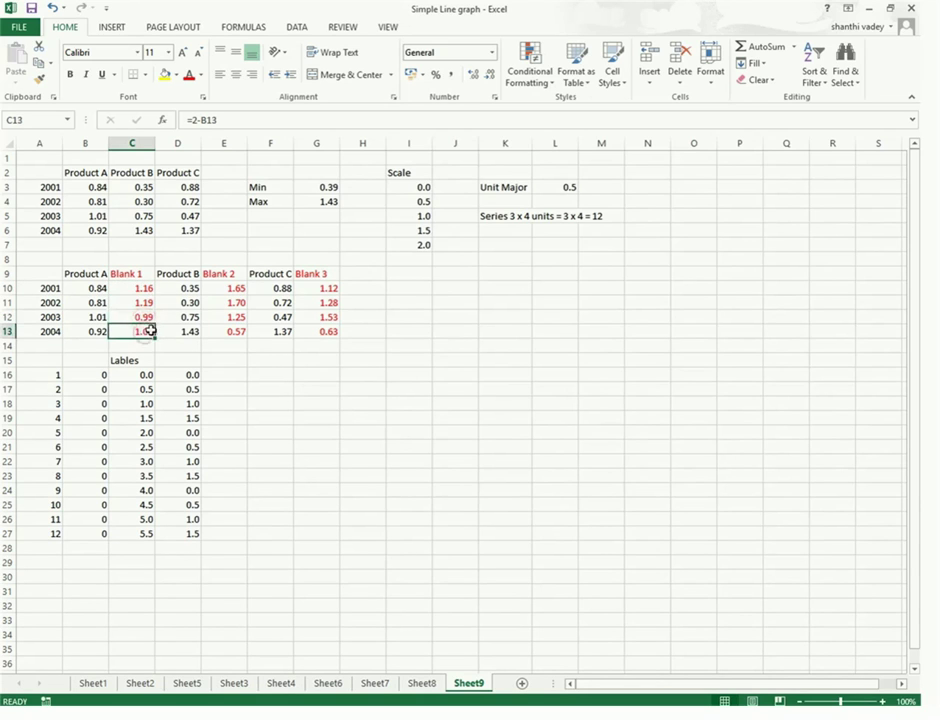
left_click(234, 289)
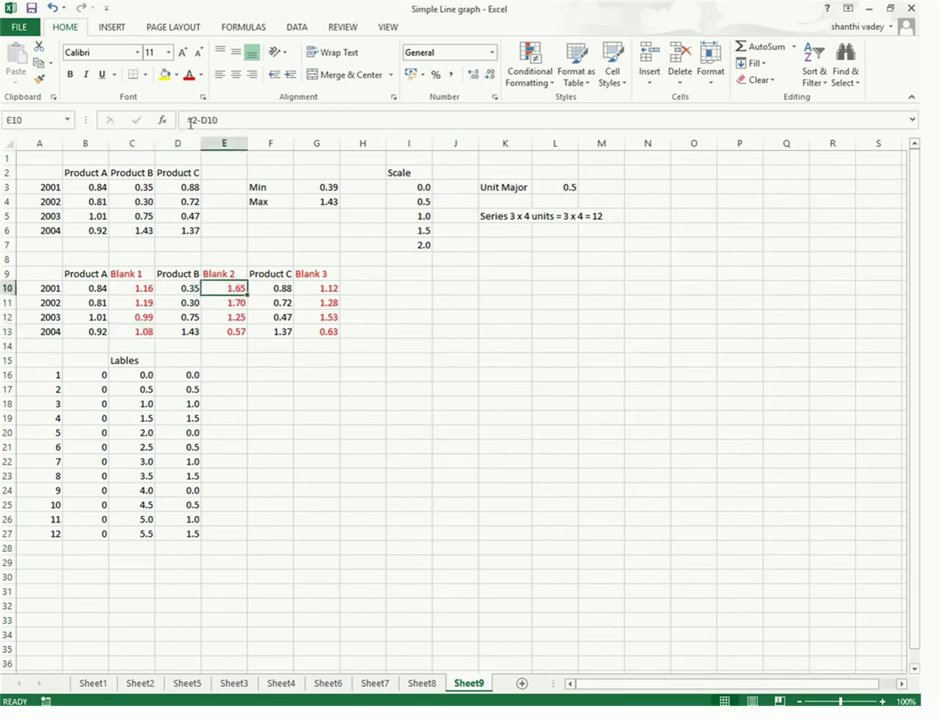
left_click(274, 277)
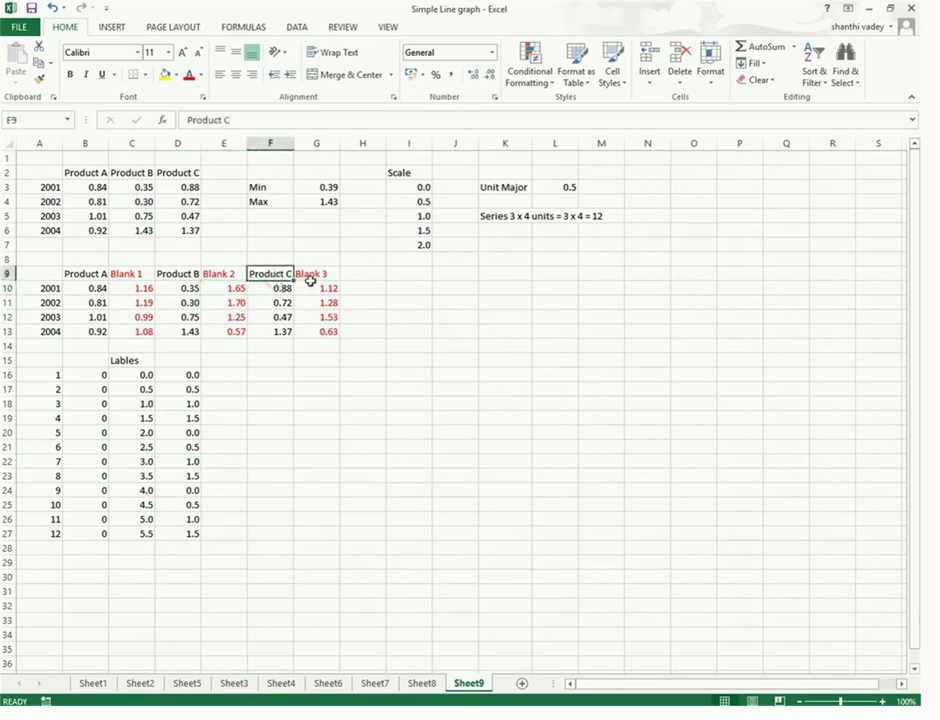
left_click(310, 279)
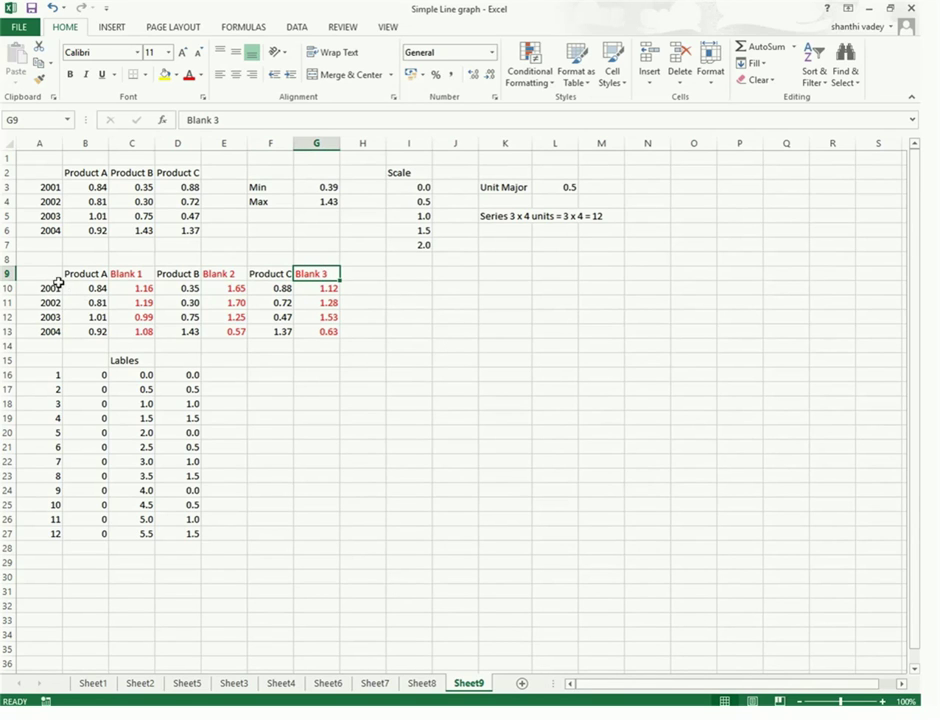
- Insert a 2-D stacked column chart from the range A9:G13
left_click_drag(48, 272, 321, 331)
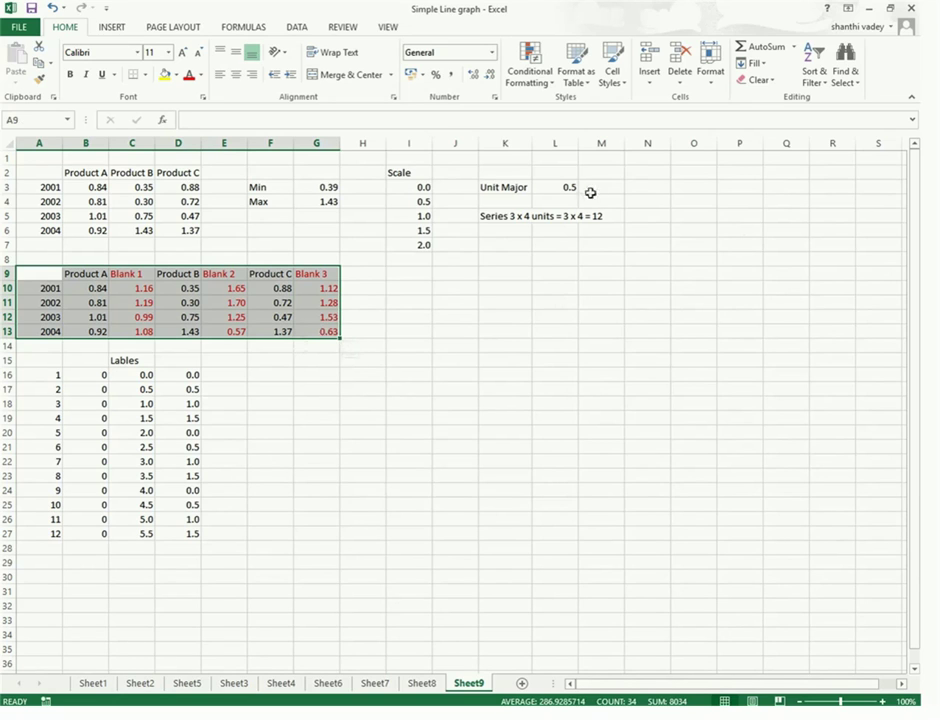
left_click(113, 28)
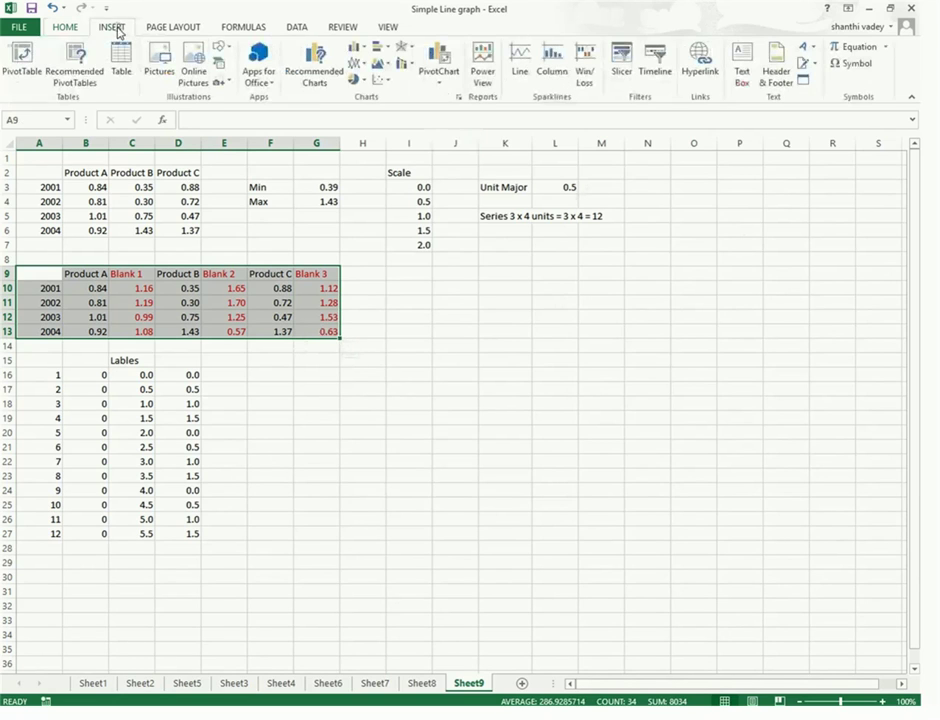
left_click(357, 46)
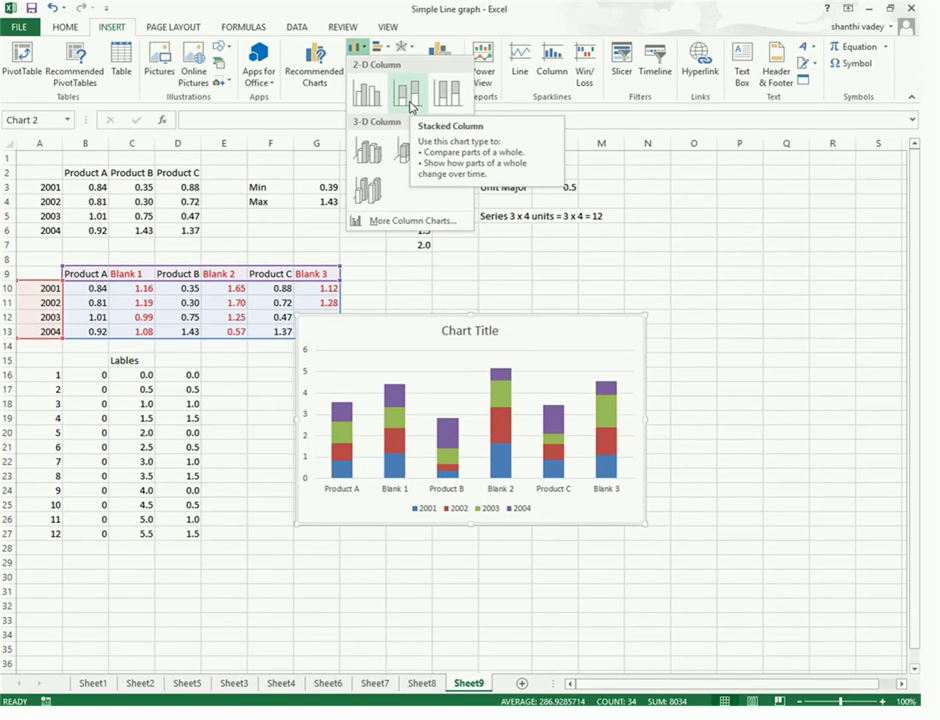
left_click(410, 107)
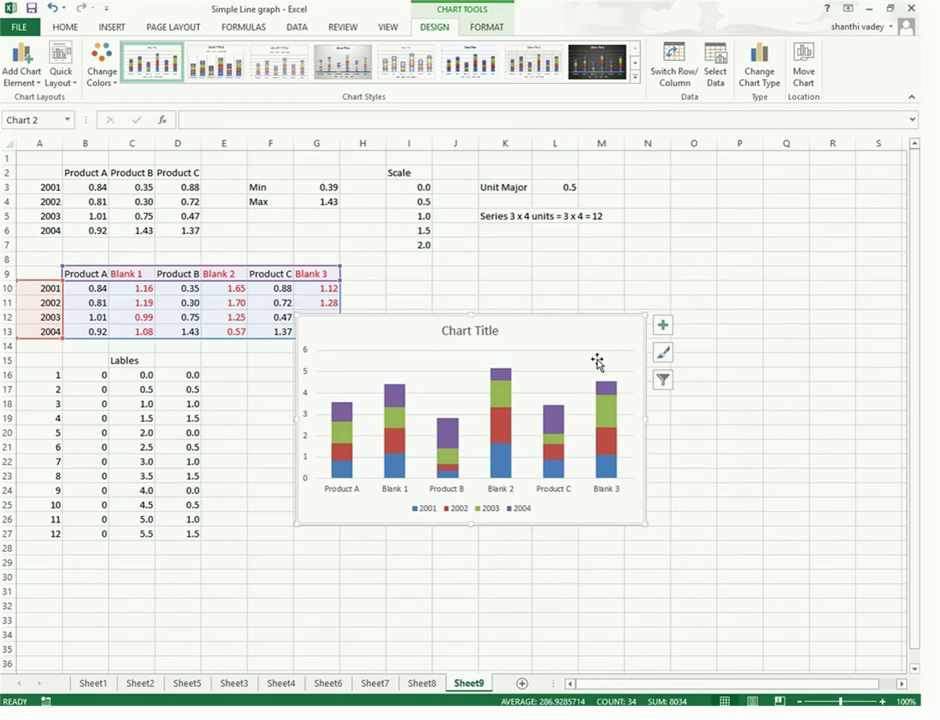
- Switch the chart's rows and columns so products and blanks are the series, and enlarge the chart to span roughly columns E to P
right_click(557, 328)
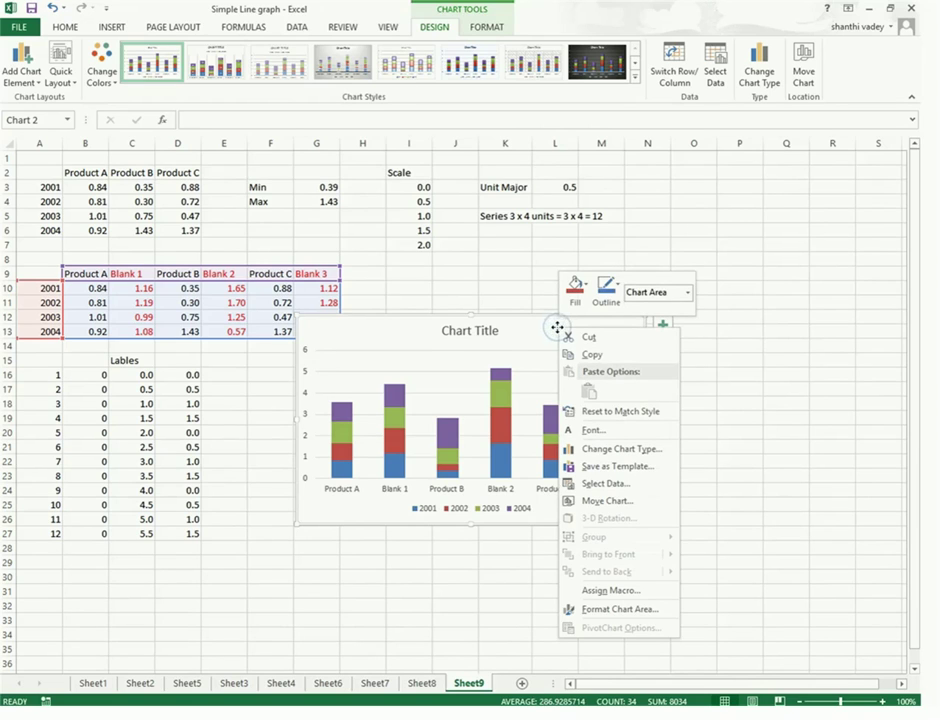
left_click(604, 489)
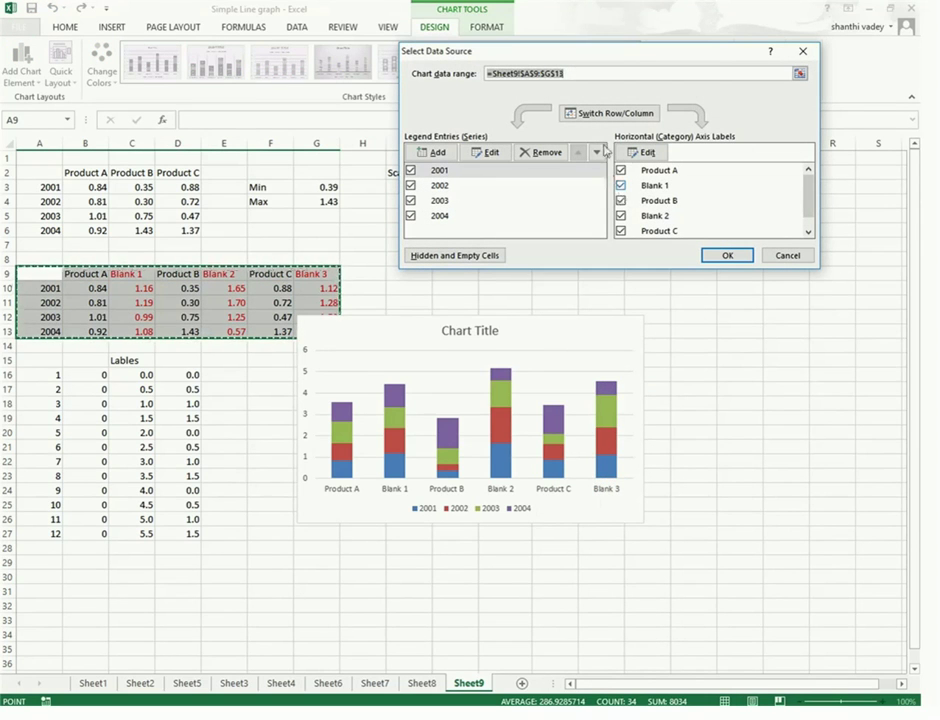
left_click(617, 118)
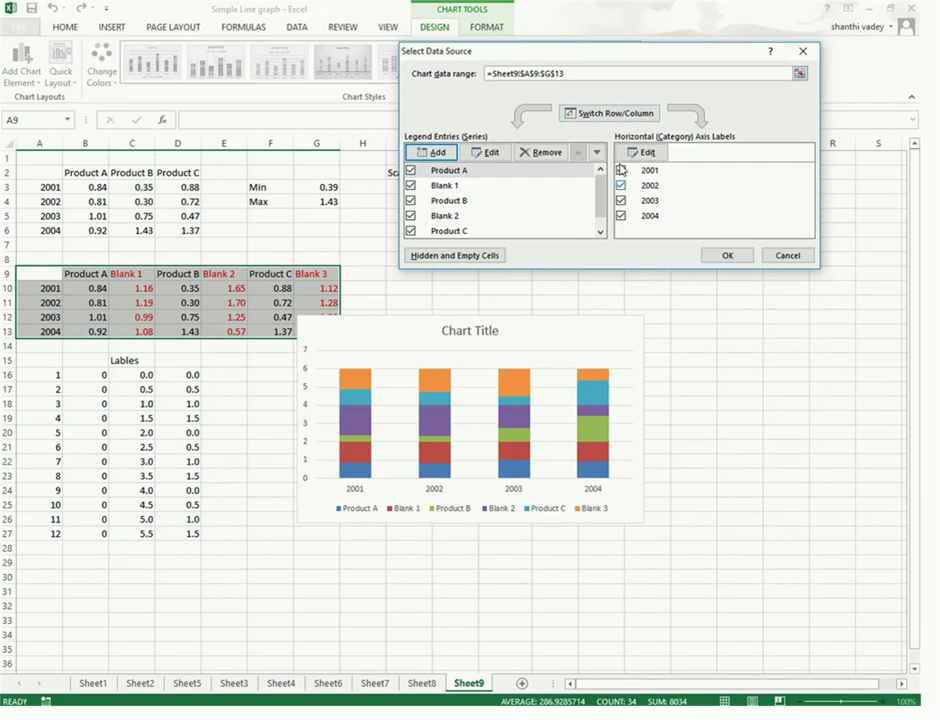
left_click(729, 257)
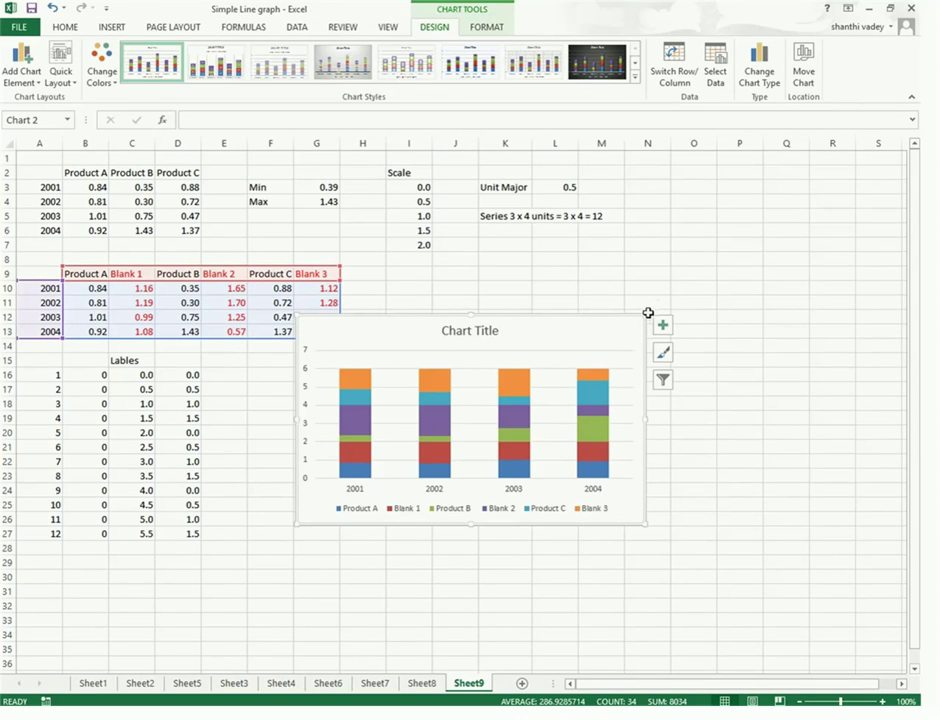
left_click_drag(643, 318, 740, 217)
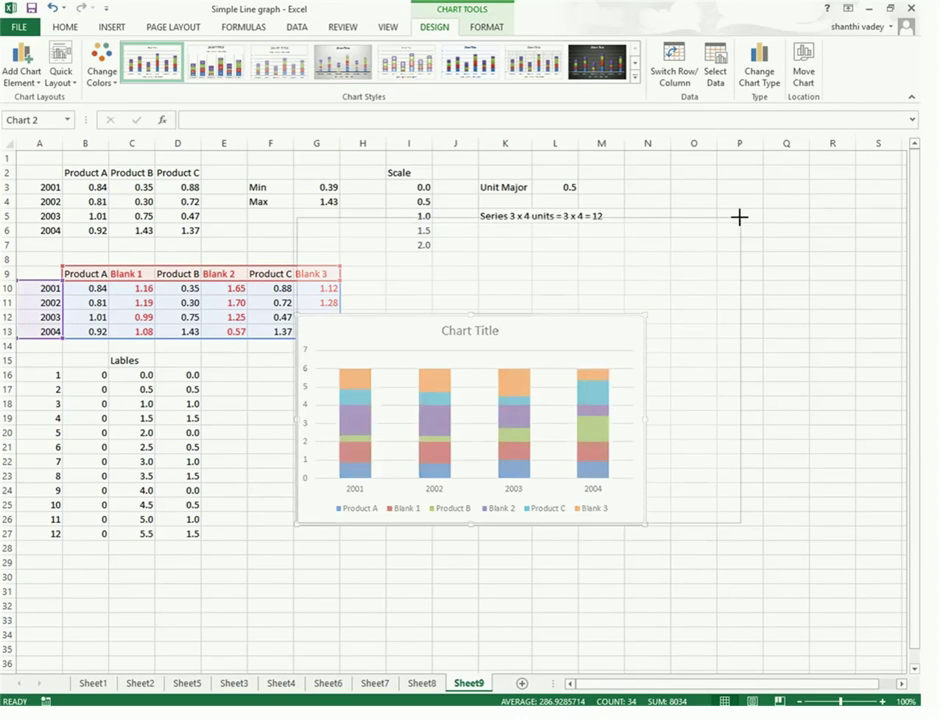
left_click_drag(297, 218, 228, 193)
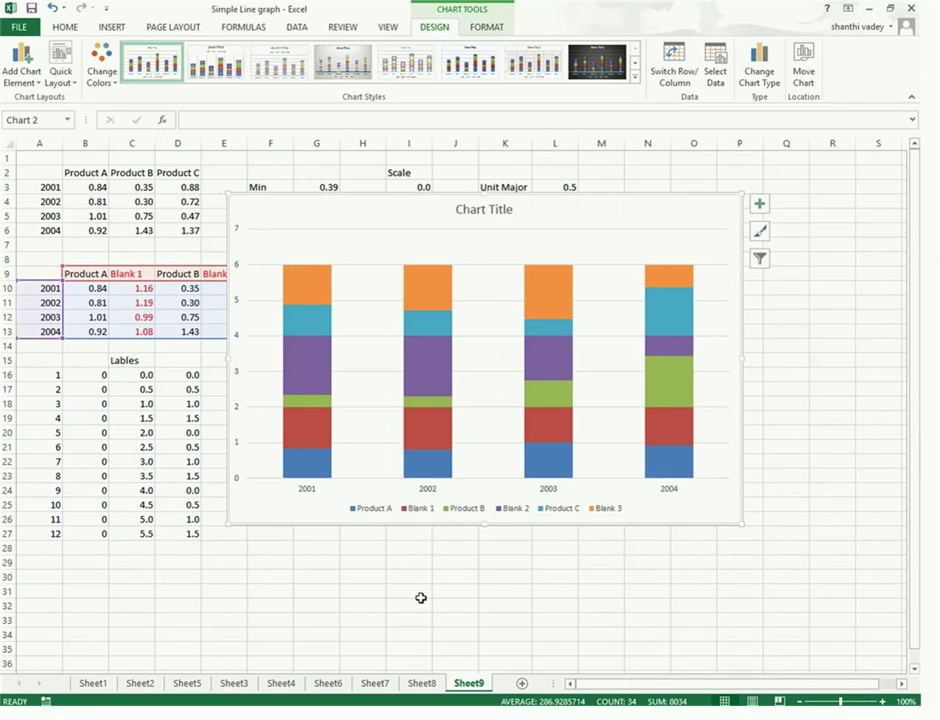
- Copy the range B15:C27 and paste it into the chart as an additional Lables series
left_click_drag(92, 362, 119, 537)
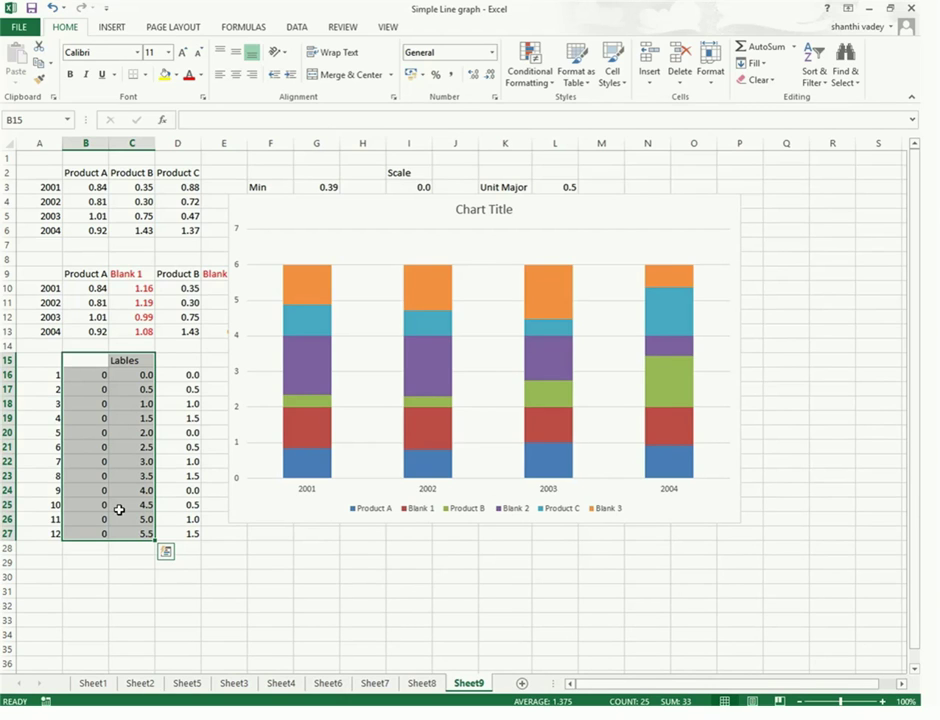
key("ctrl+c")
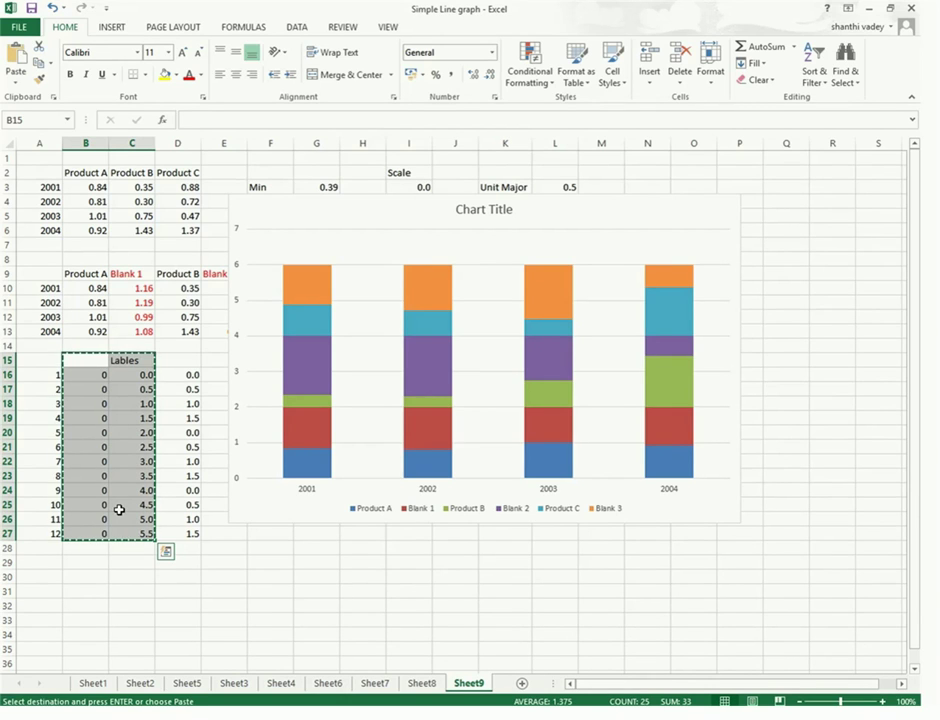
right_click(260, 210)
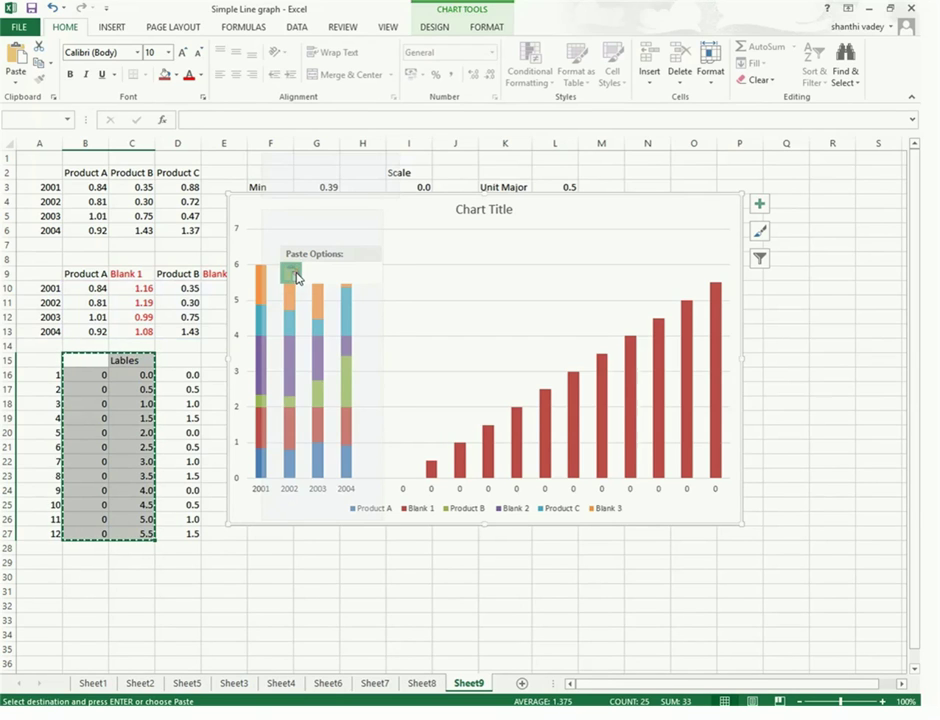
left_click(295, 274)
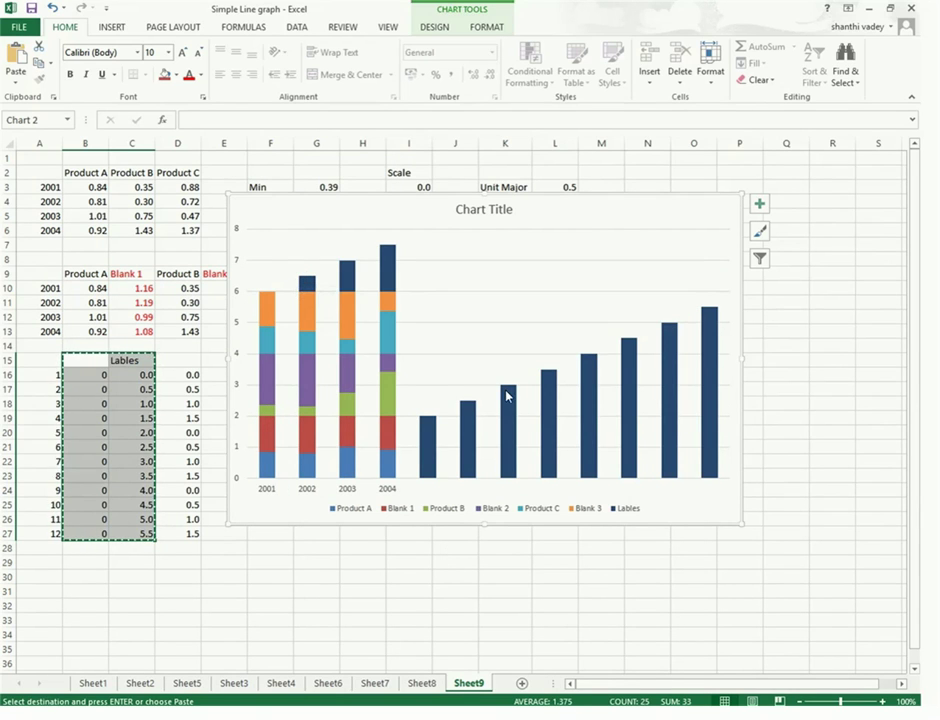
- Change the chart type of the Lables series to Scatter on the secondary axis
mouse_move(507, 396)
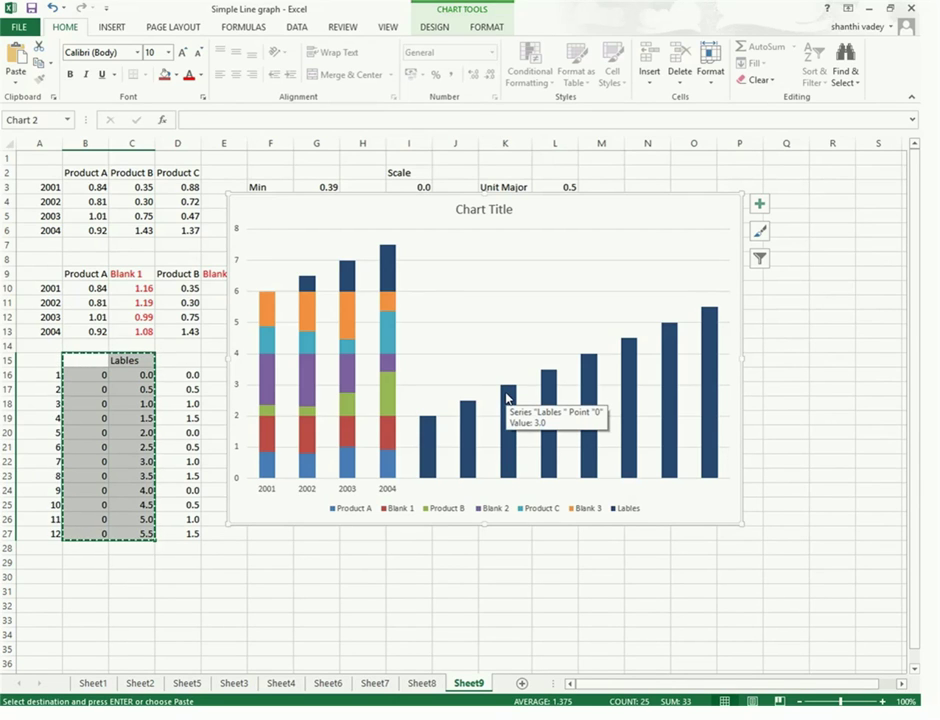
right_click(507, 396)
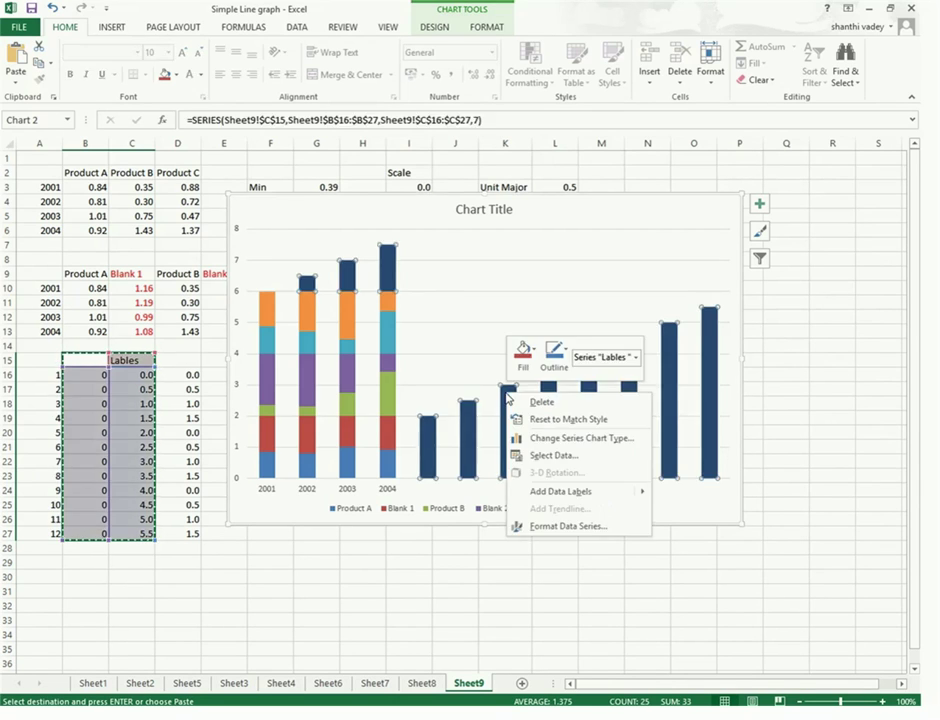
left_click(585, 440)
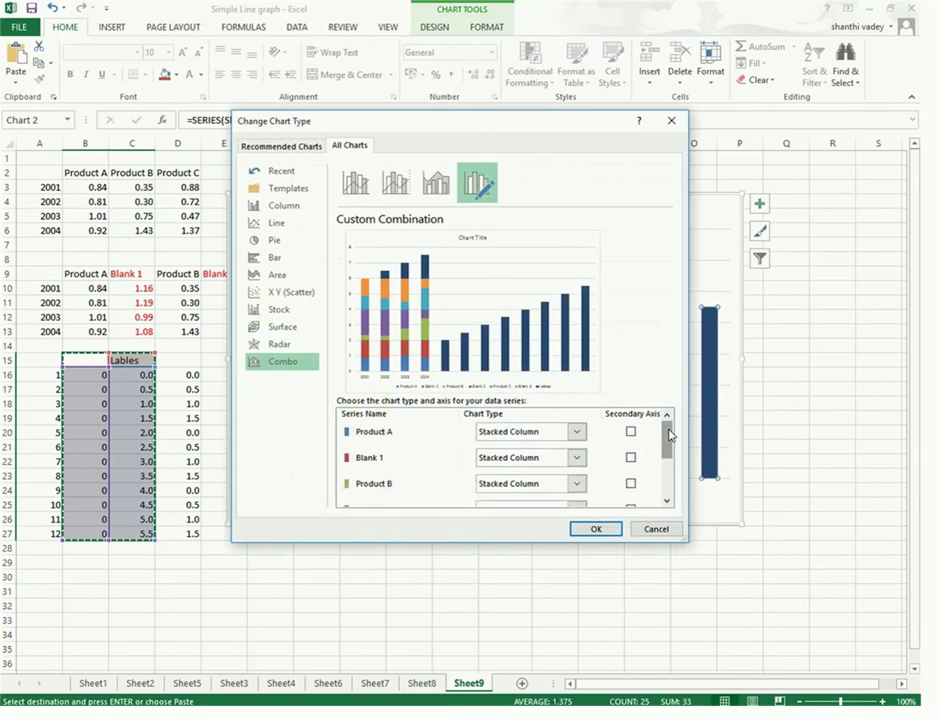
left_click_drag(665, 430, 676, 476)
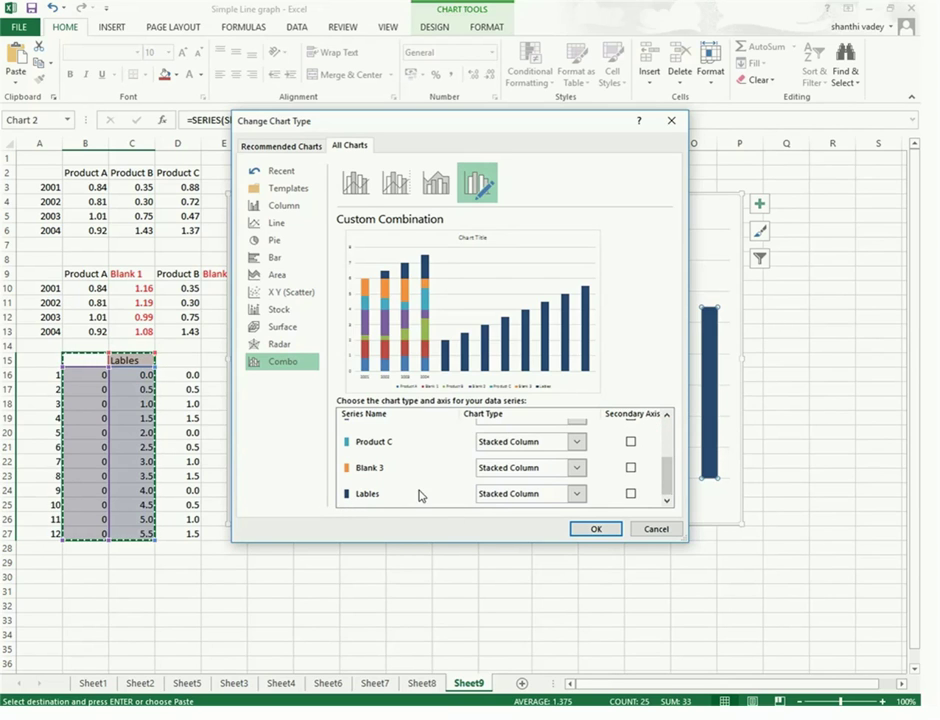
left_click(577, 494)
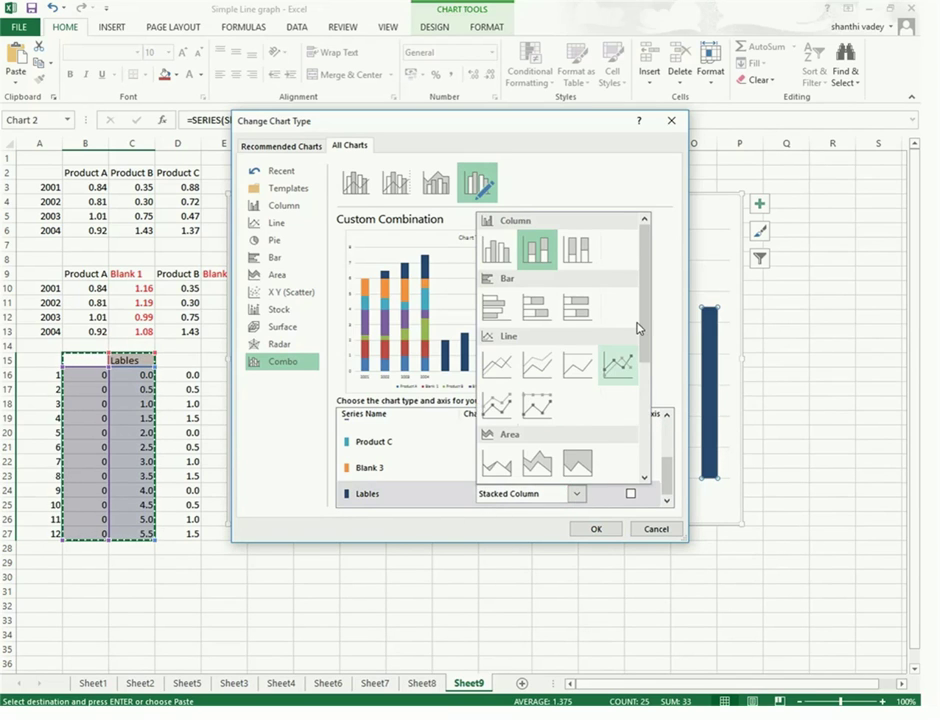
left_click_drag(650, 315, 663, 449)
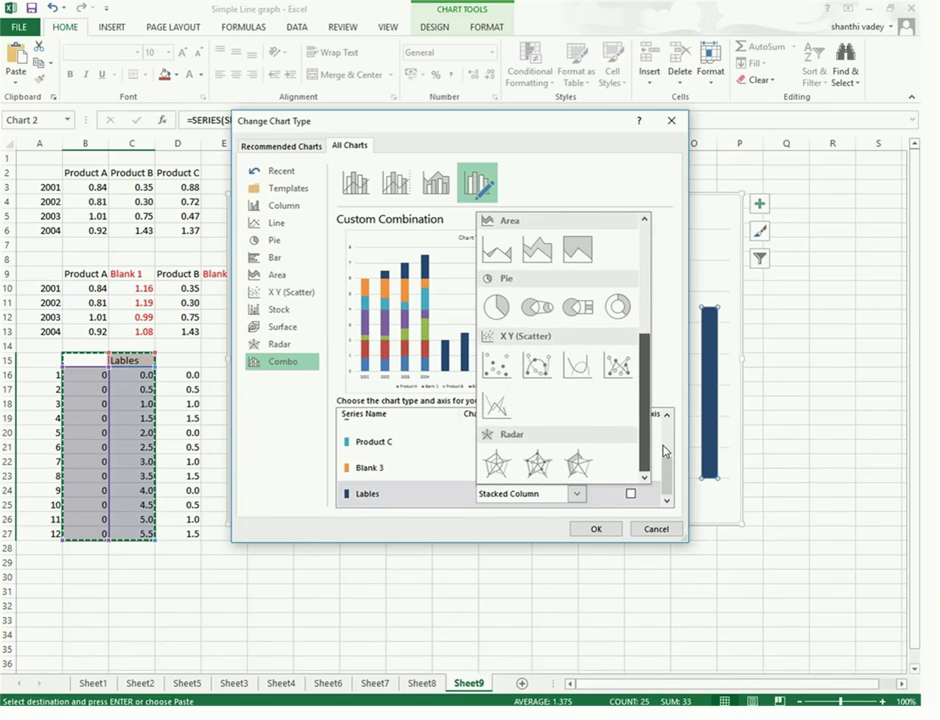
left_click(497, 367)
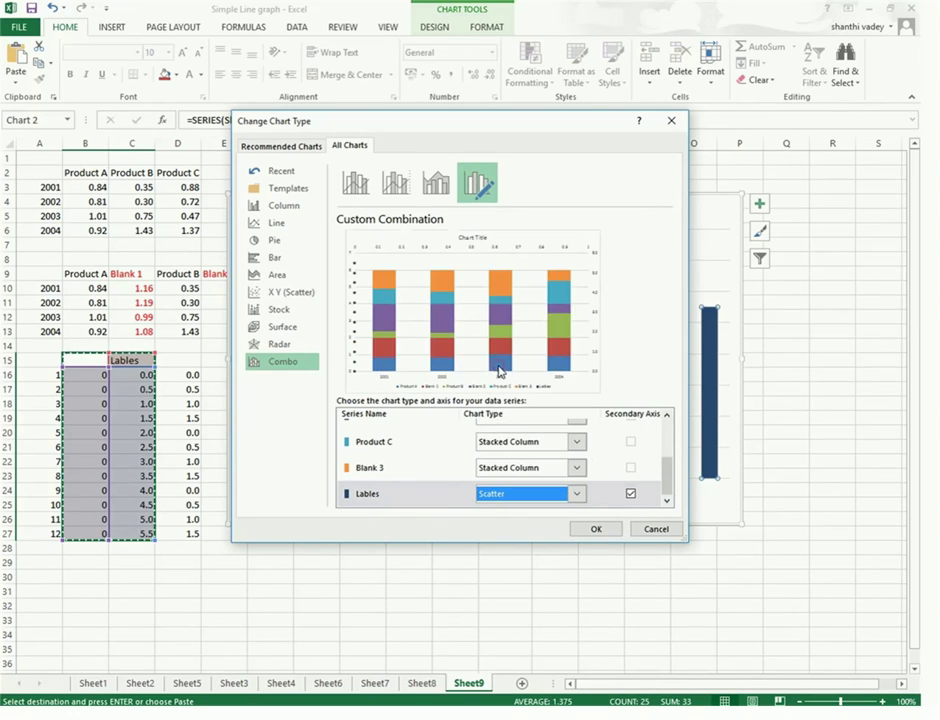
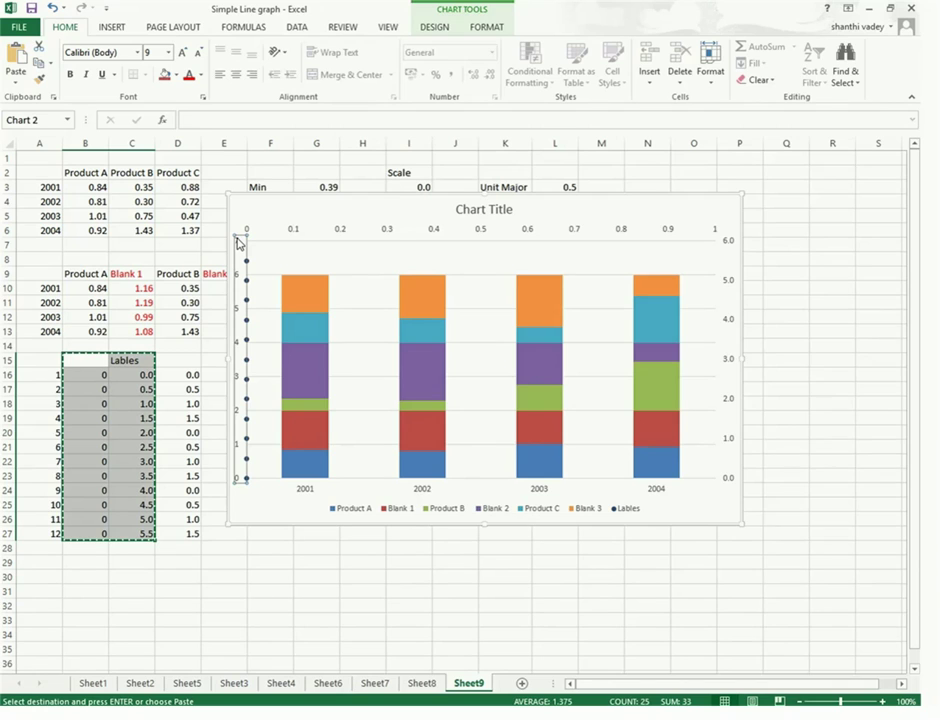
- Set the maximum bound of the chart's primary vertical axis to 6
double_click(238, 243)
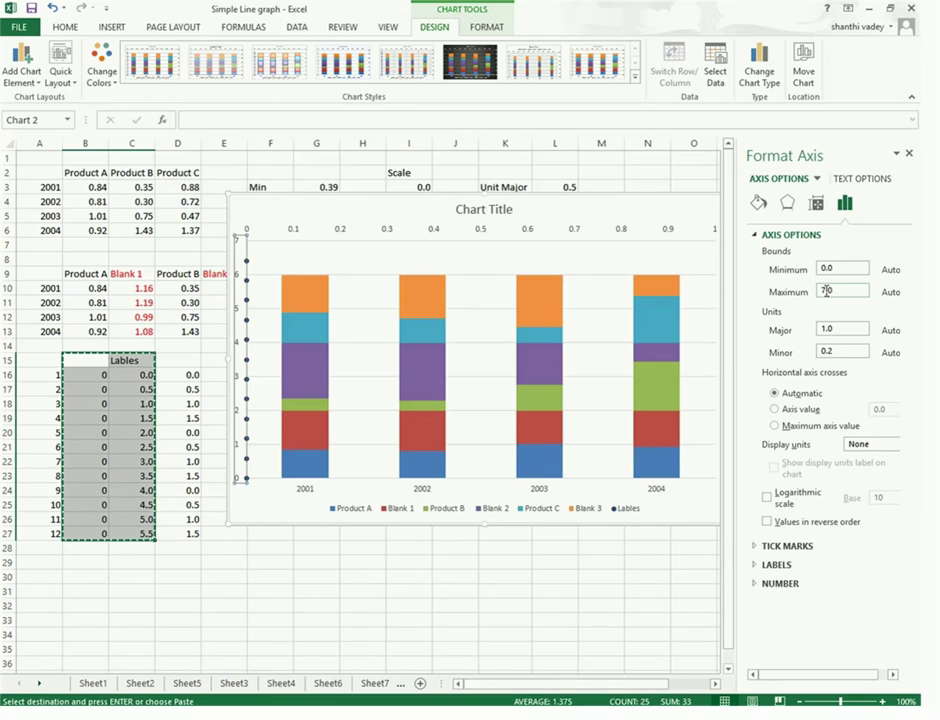
left_click(826, 290)
type("6")
left_click(557, 560)
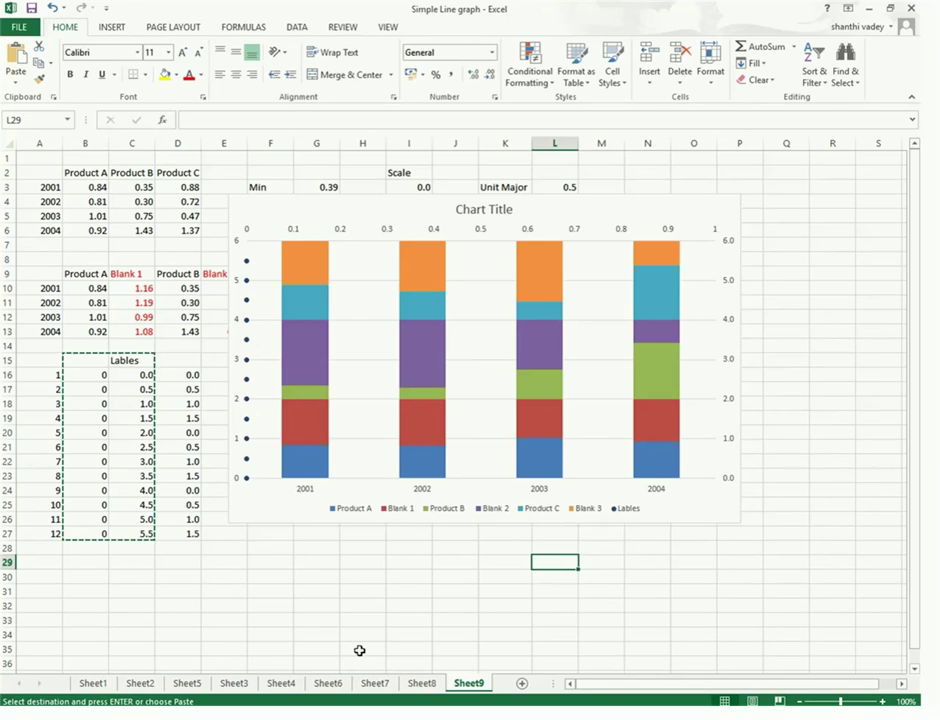
- Delete both the secondary and the primary vertical axes from the chart
right_click(727, 243)
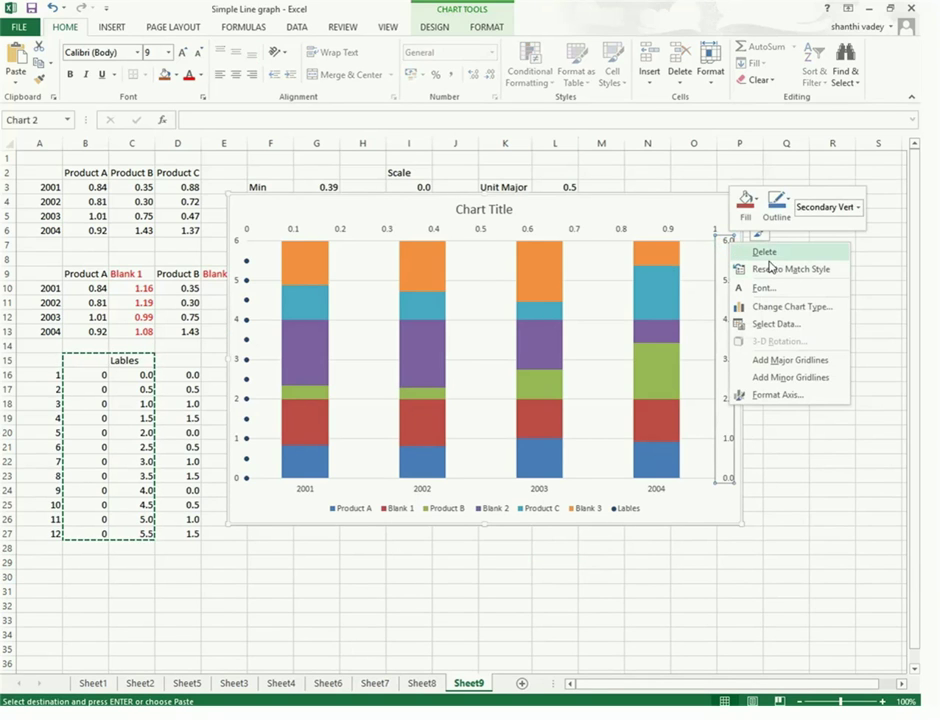
left_click(771, 257)
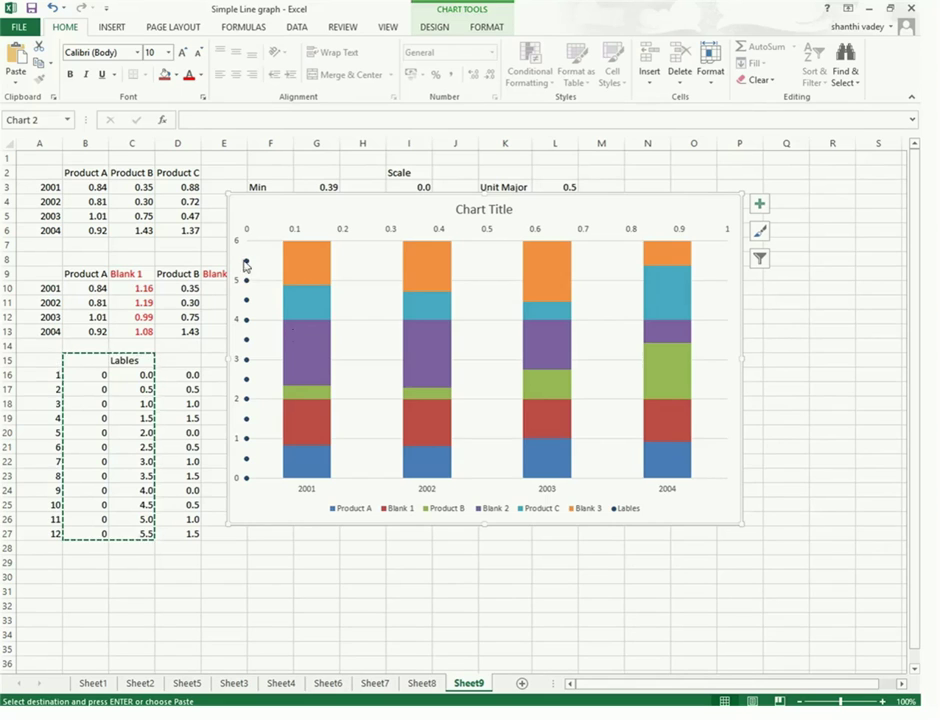
right_click(238, 245)
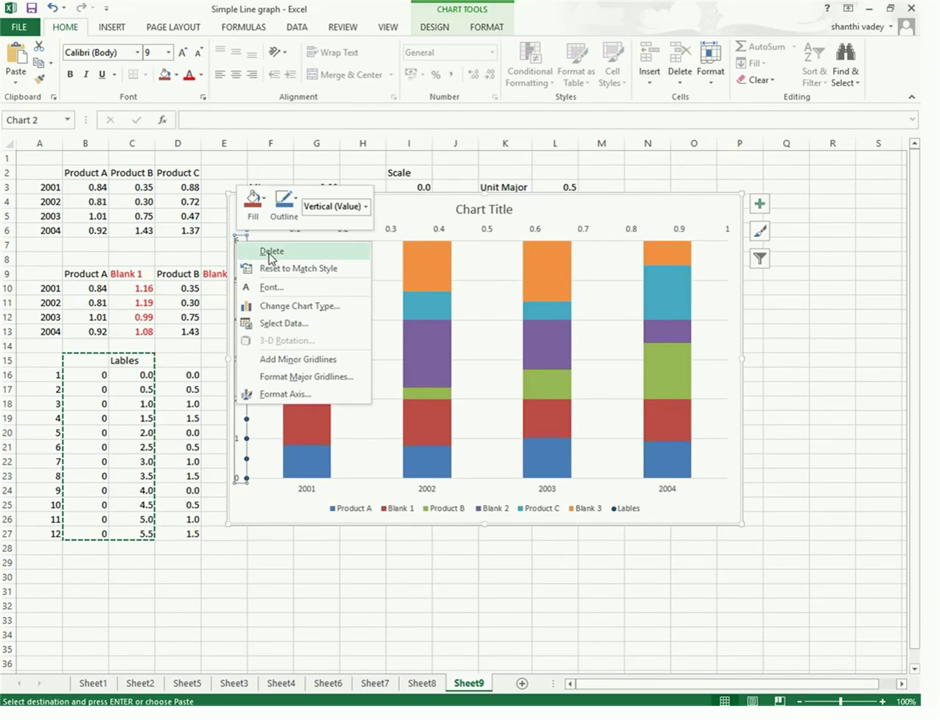
left_click(269, 255)
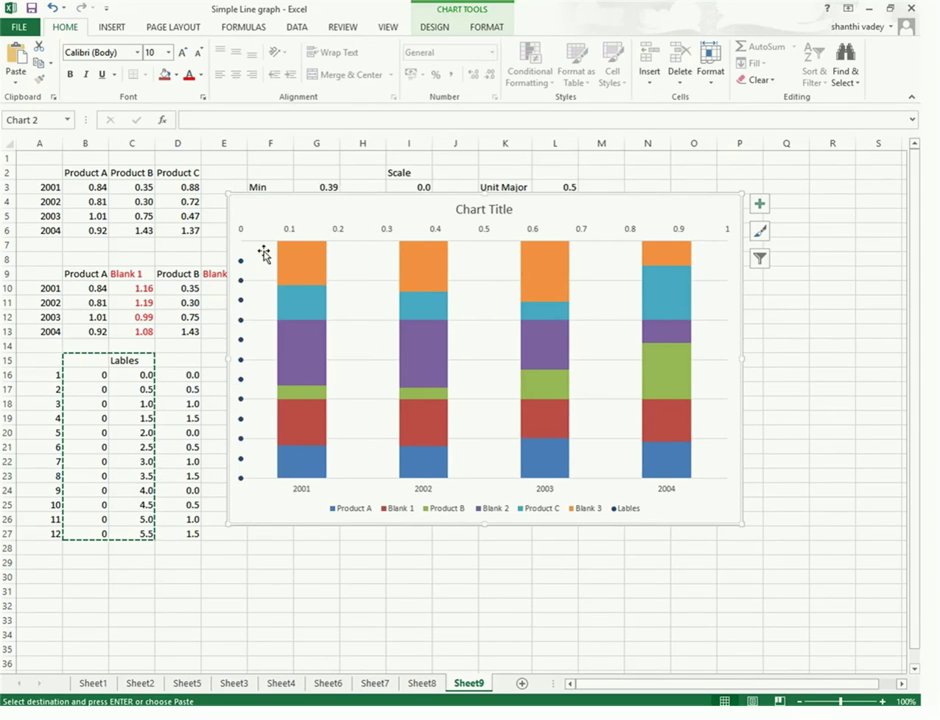
- Hide the labels of the secondary horizontal axis above the columns by setting their text fill to No fill
double_click(534, 237)
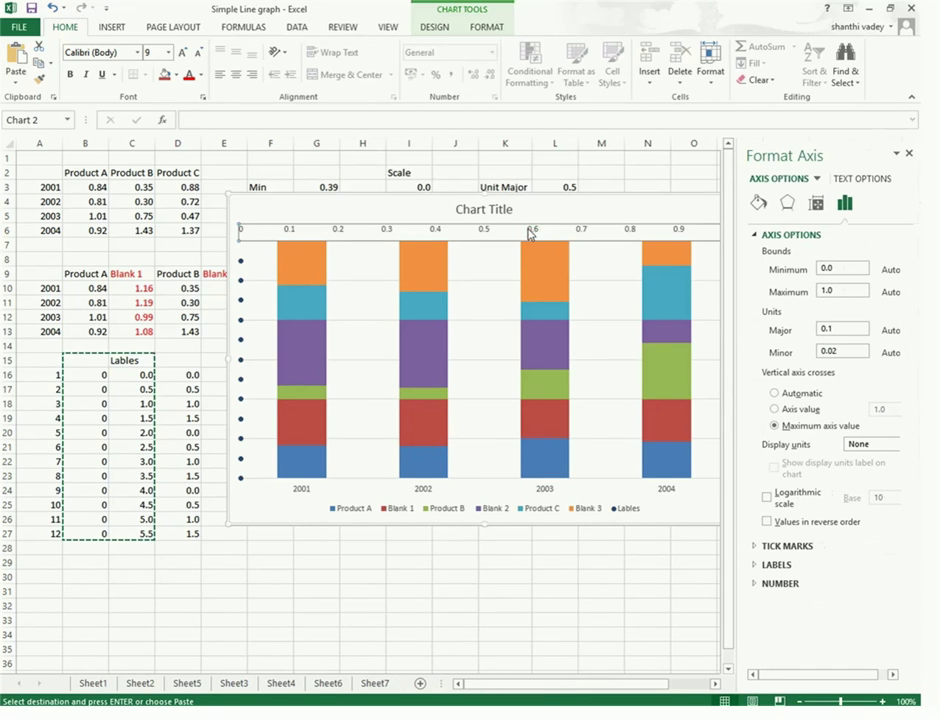
left_click(866, 180)
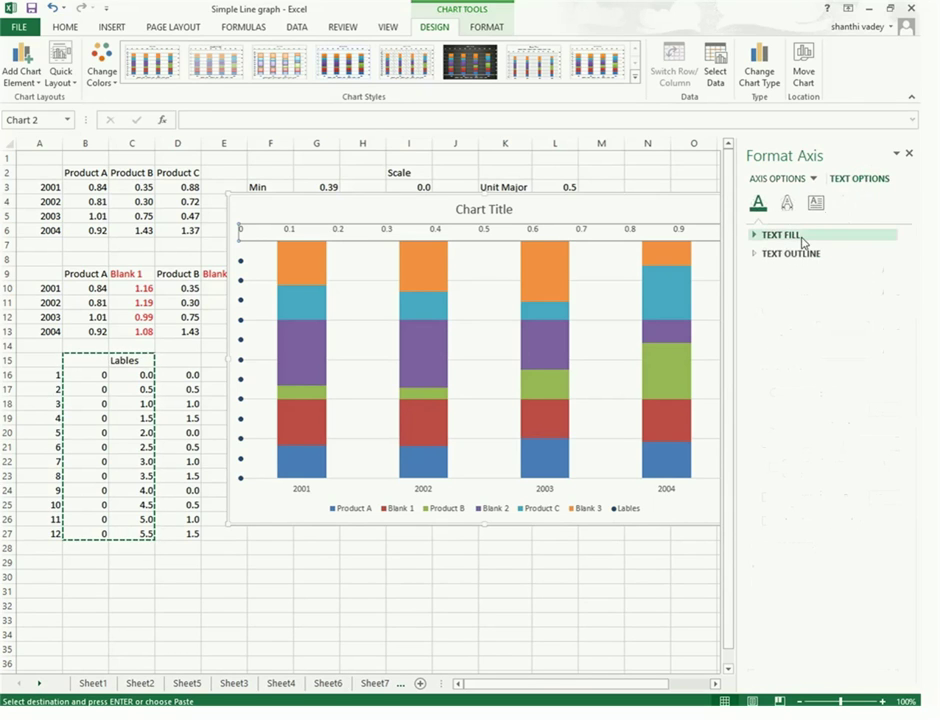
left_click(758, 235)
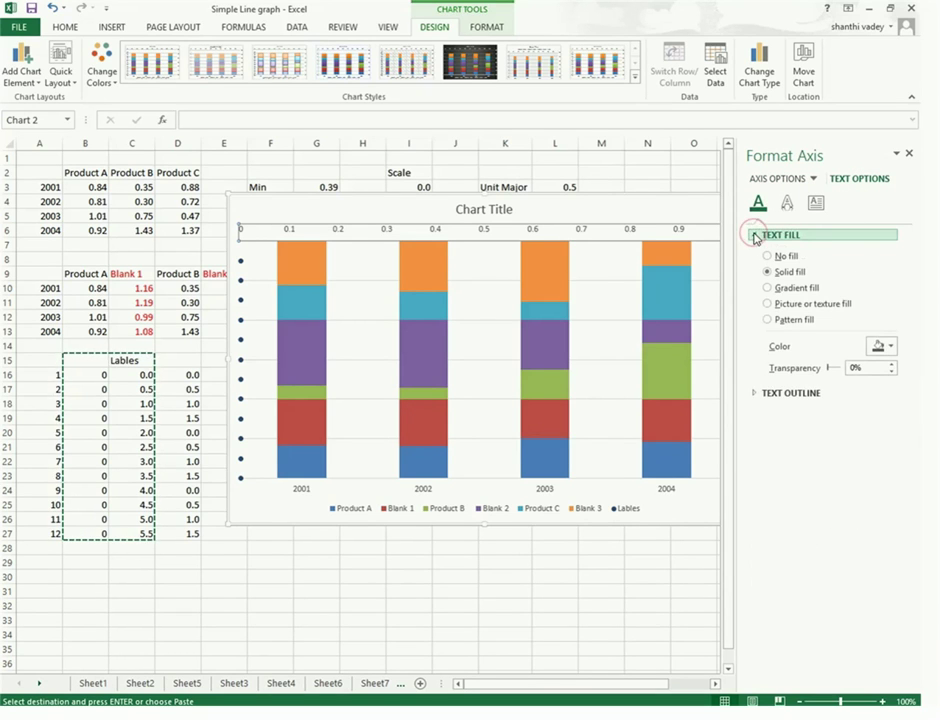
left_click(767, 257)
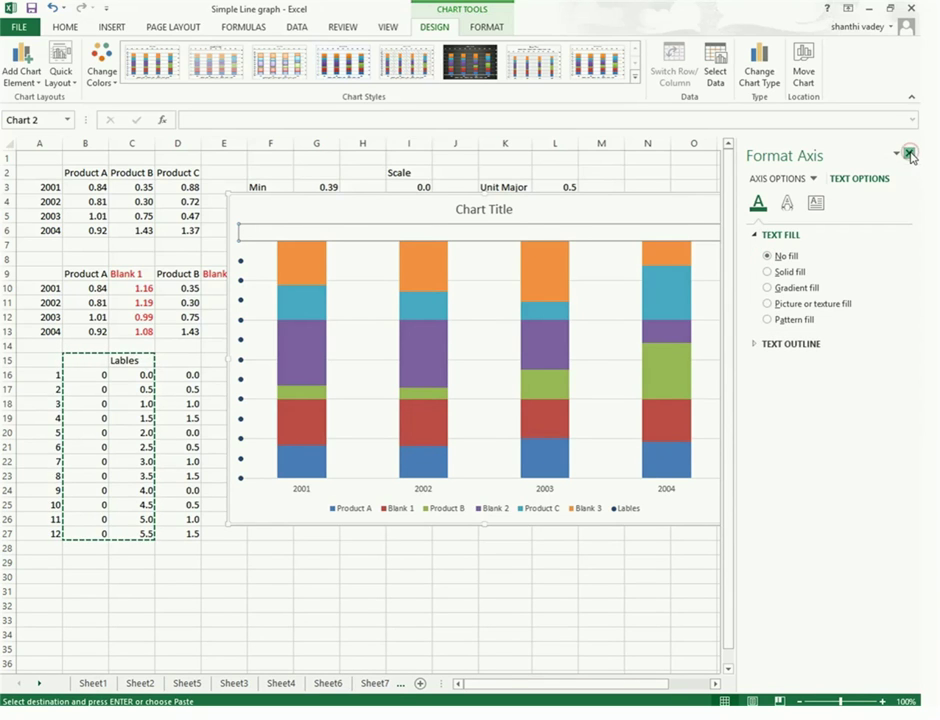
left_click(911, 156)
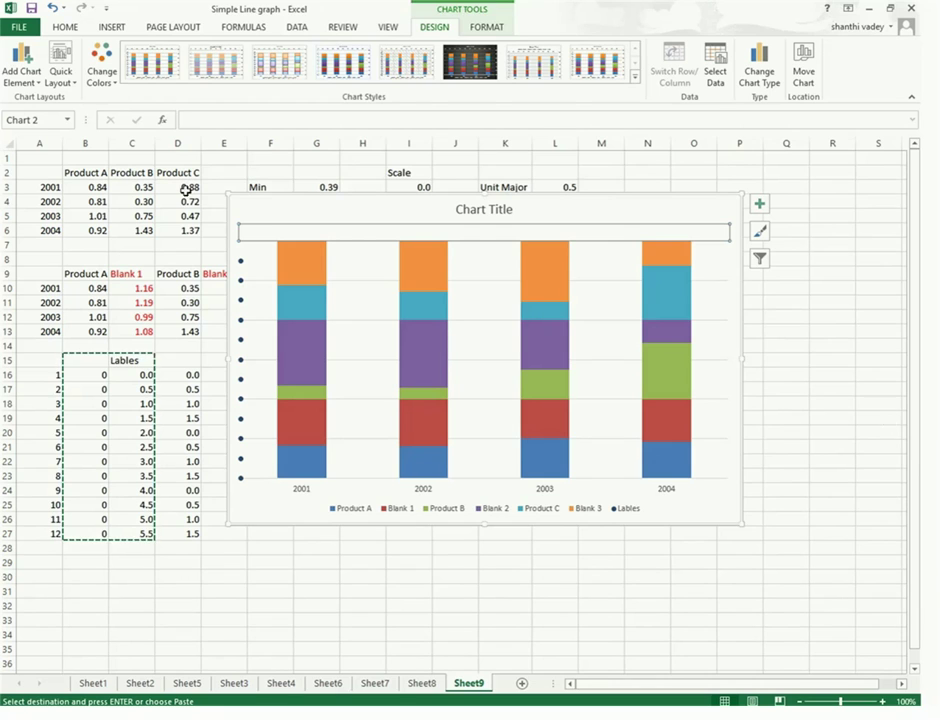
key("Escape")
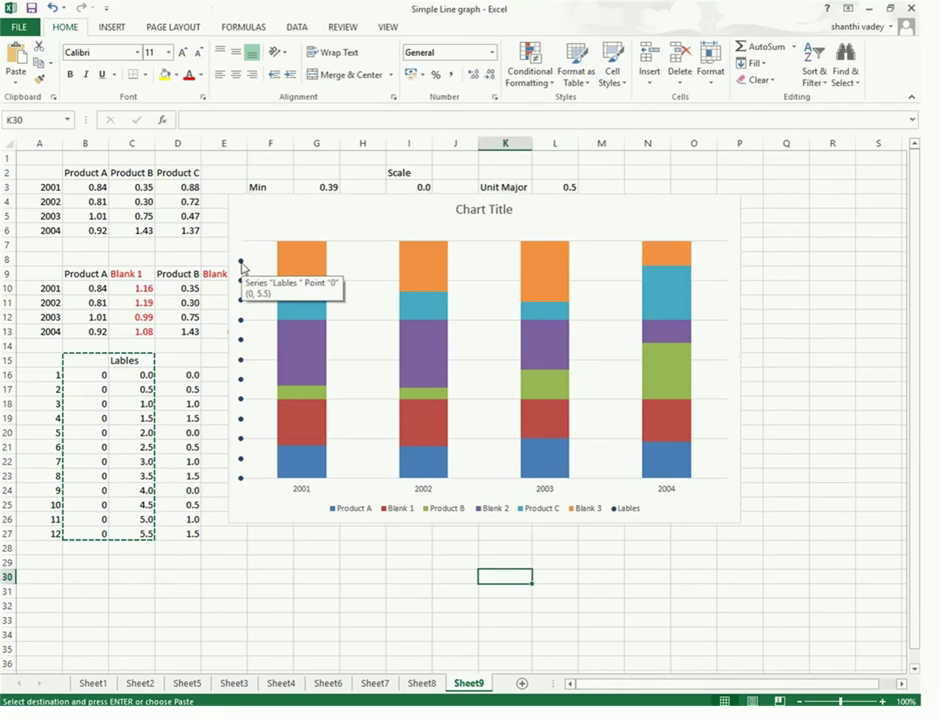
- Format the Lables series with a solid black line 1.25 pt wide
double_click(242, 265)
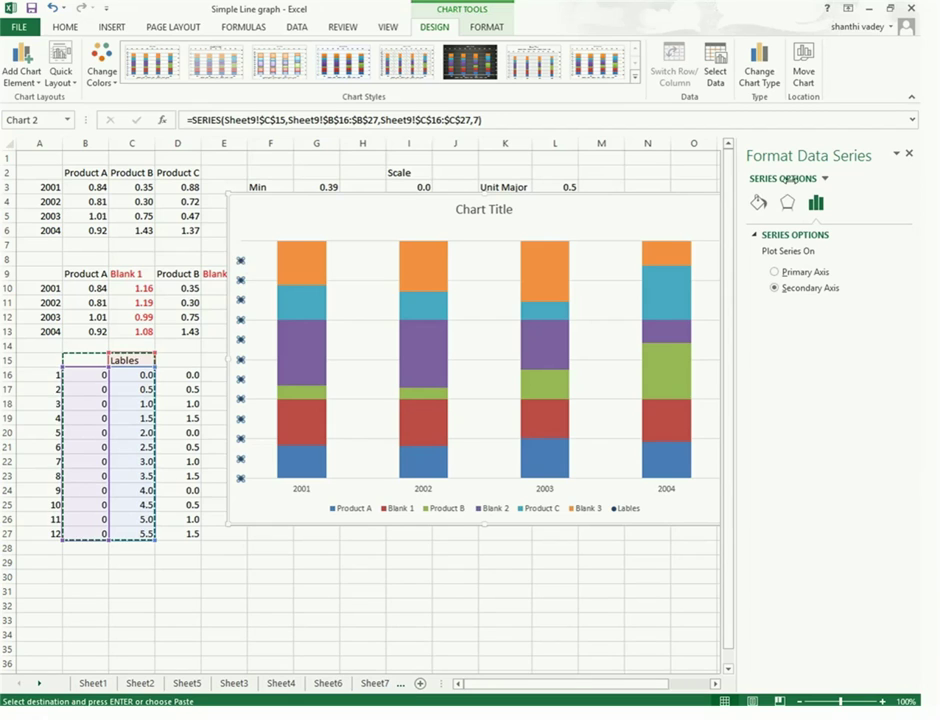
left_click(759, 203)
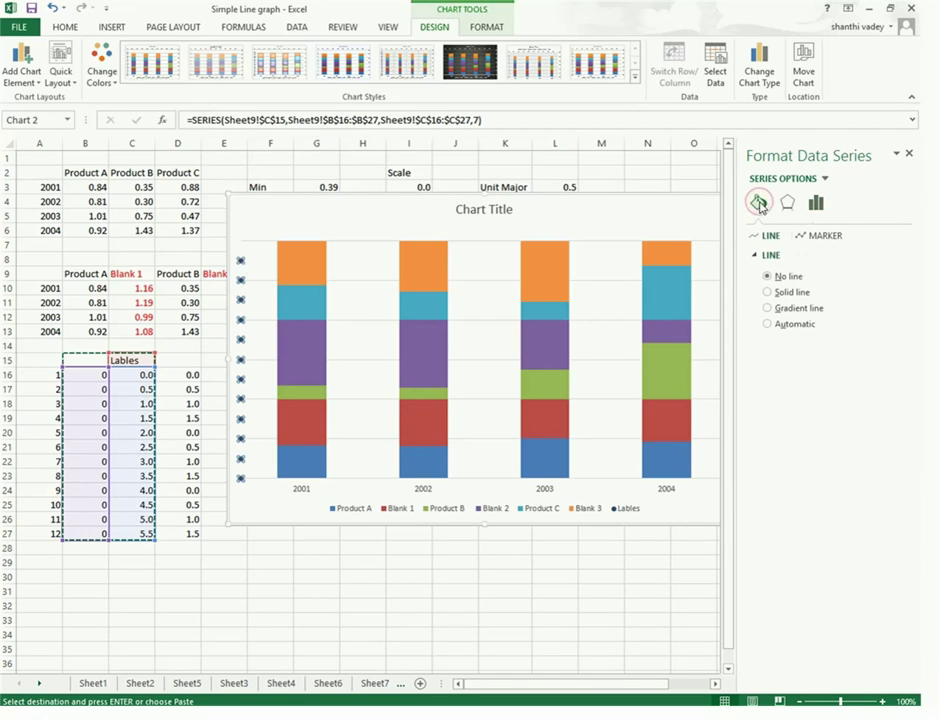
left_click(756, 258)
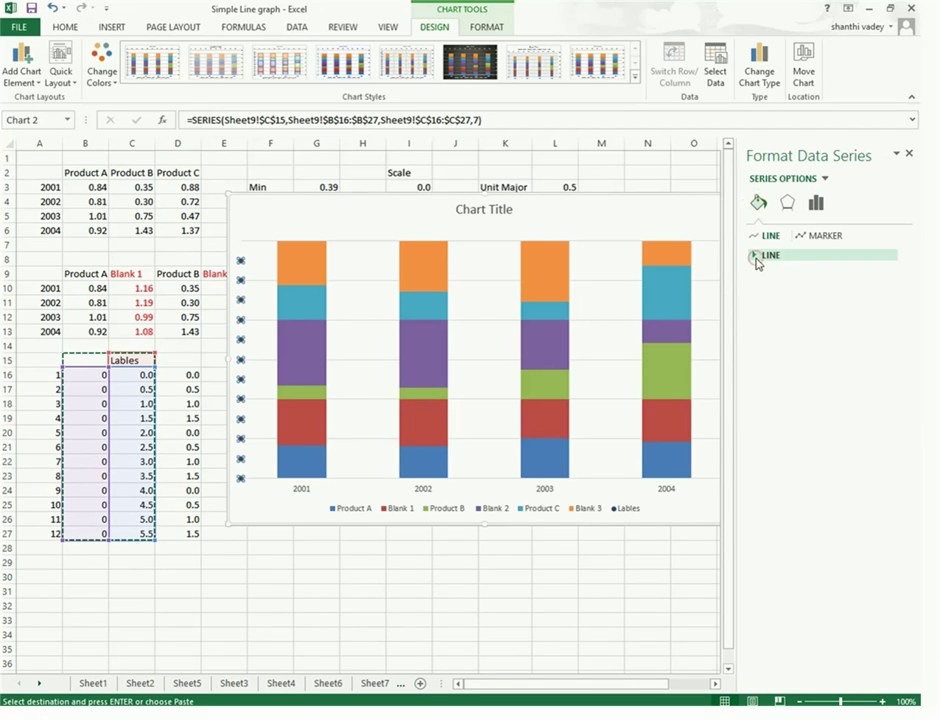
left_click(757, 258)
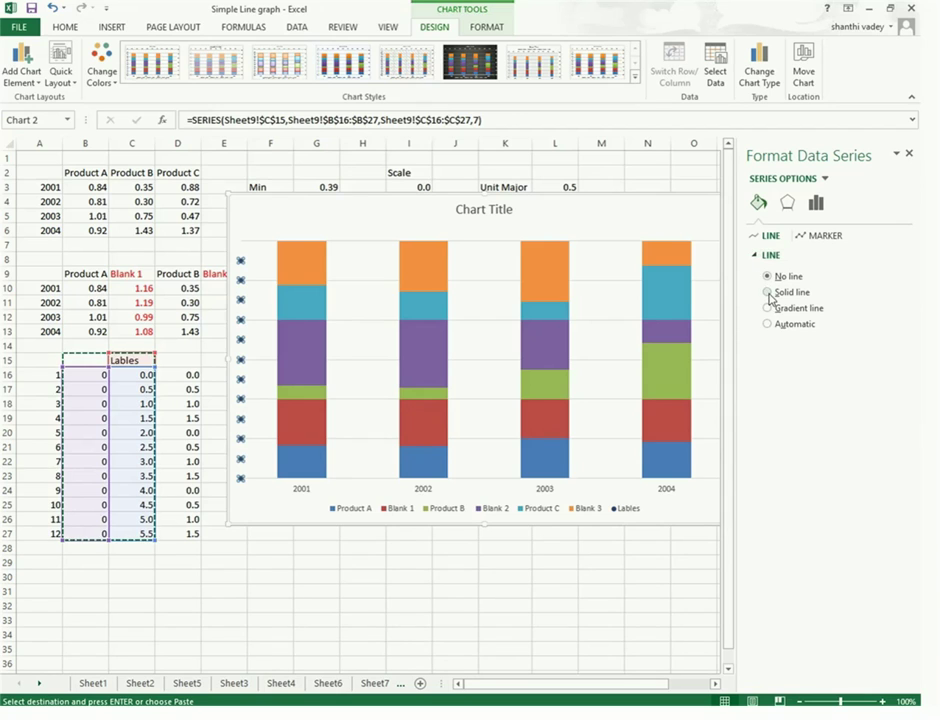
left_click(768, 293)
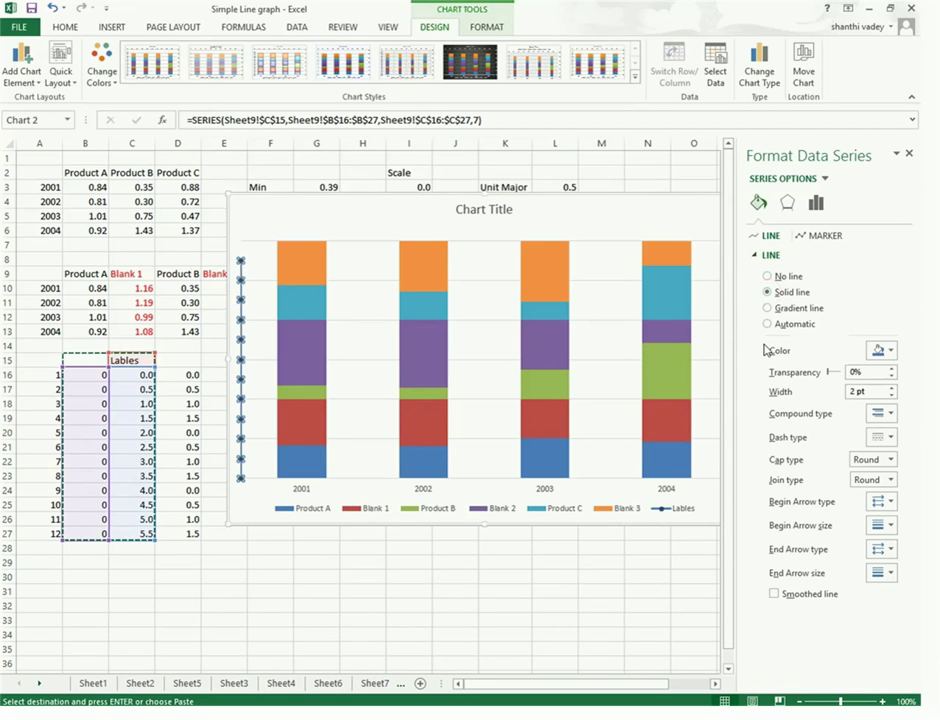
left_click(890, 351)
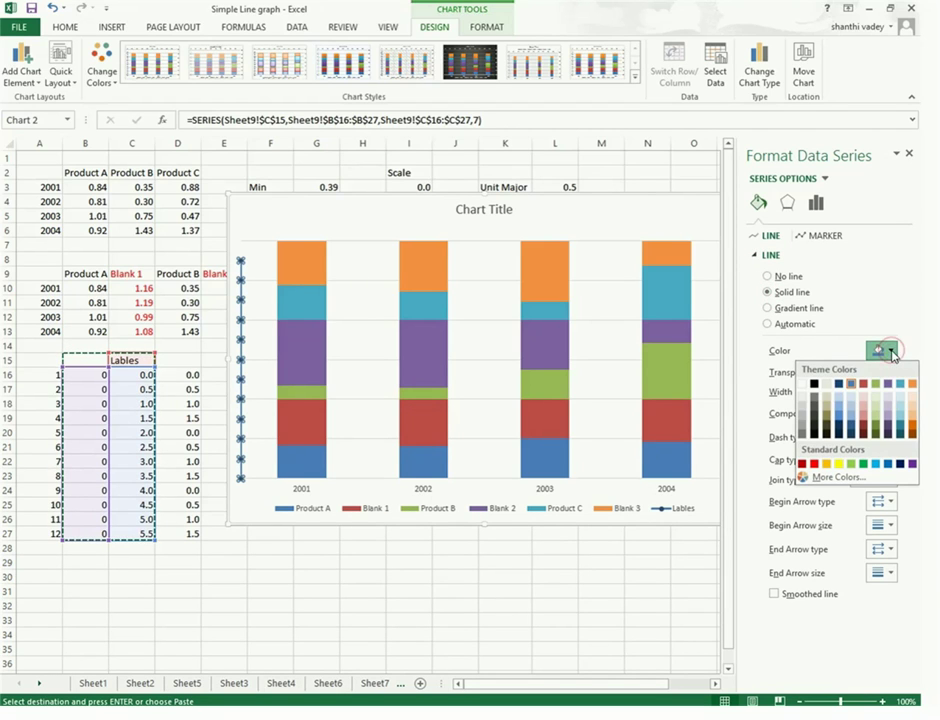
left_click(815, 386)
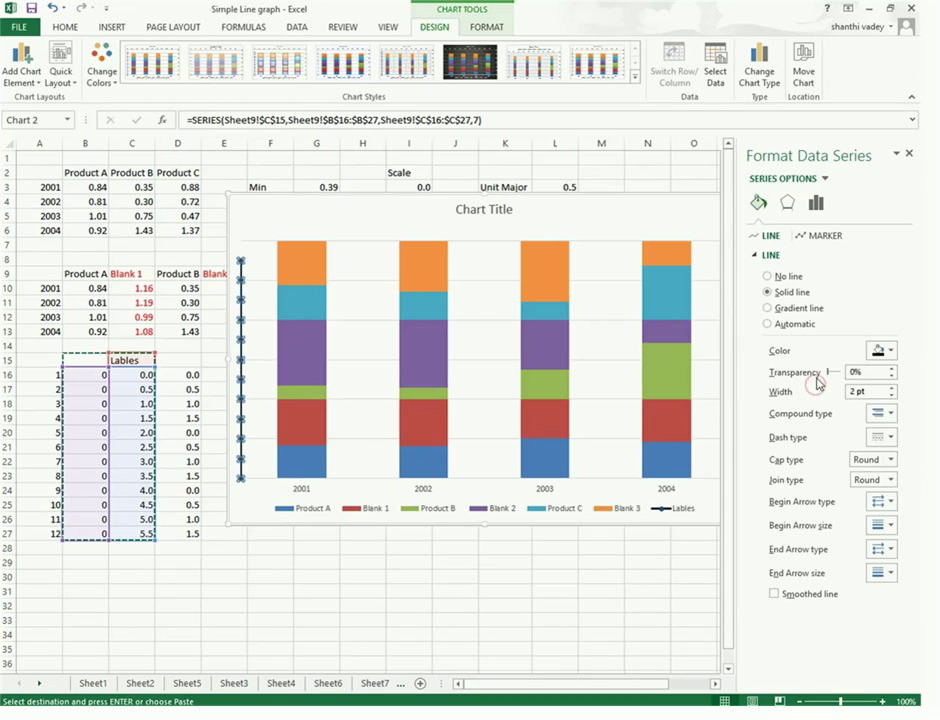
left_click(891, 396)
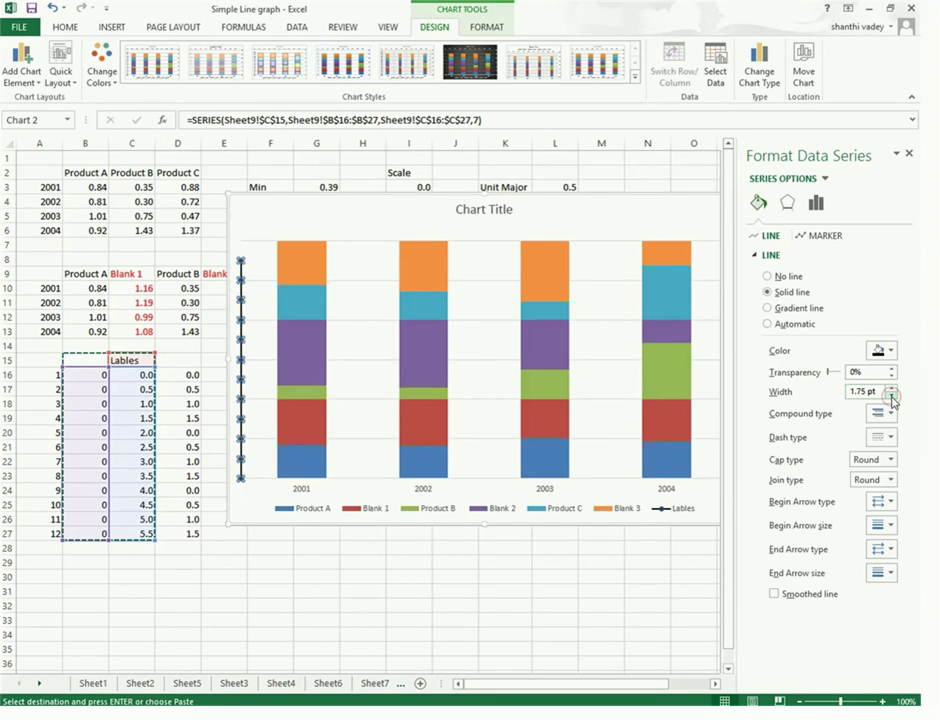
left_click(891, 396)
left_click(891, 396)
- Give the horizontal year axis a solid black line 1.25 pt wide and deselect the chart
left_click(384, 493)
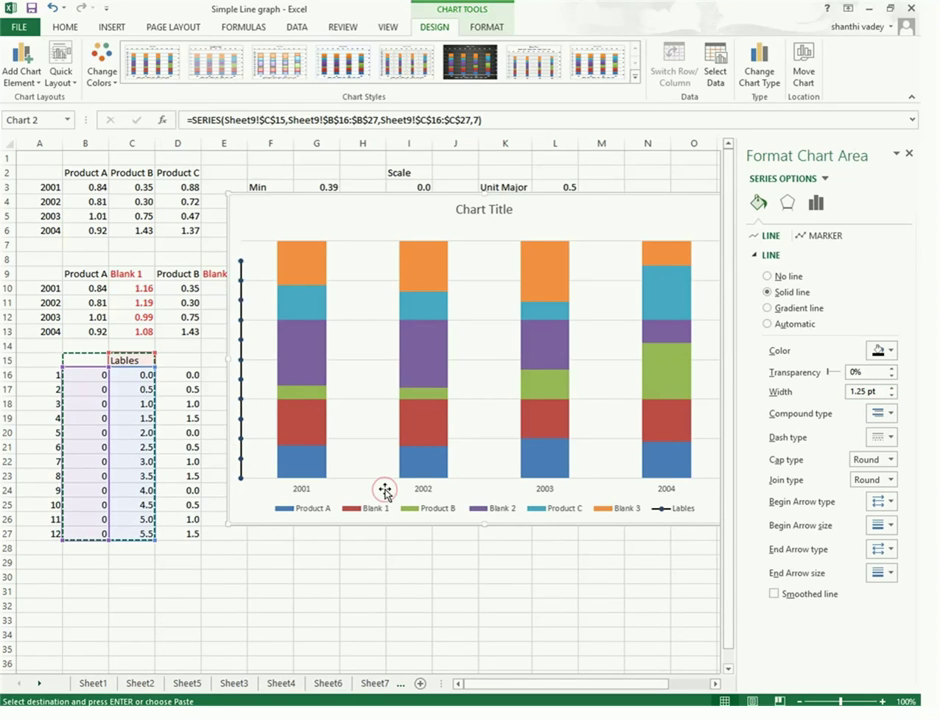
left_click(384, 493)
left_click(770, 427)
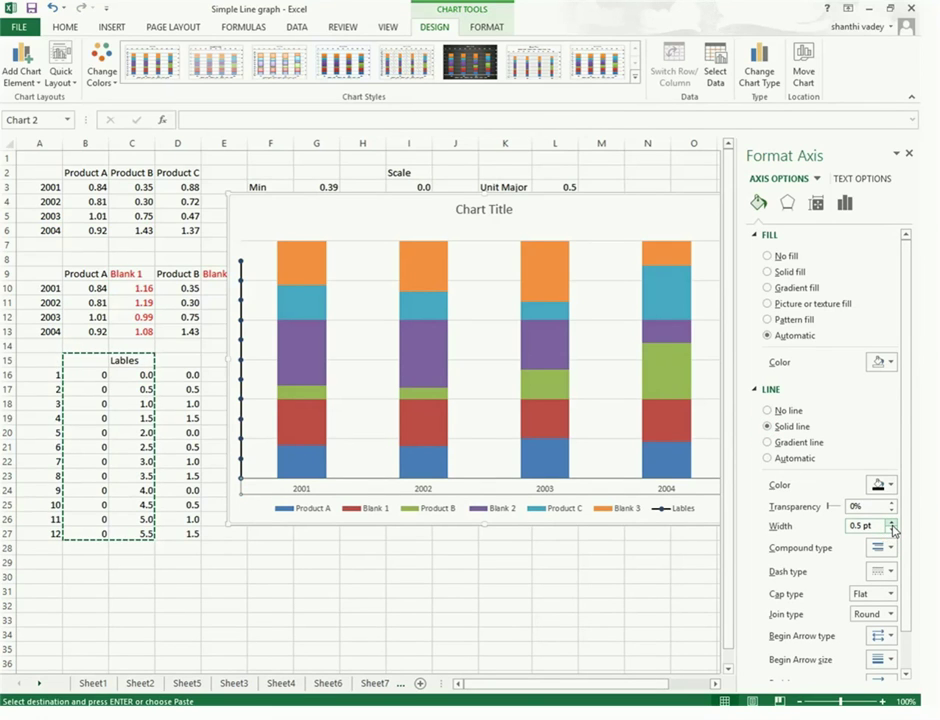
left_click(893, 521)
left_click(893, 521)
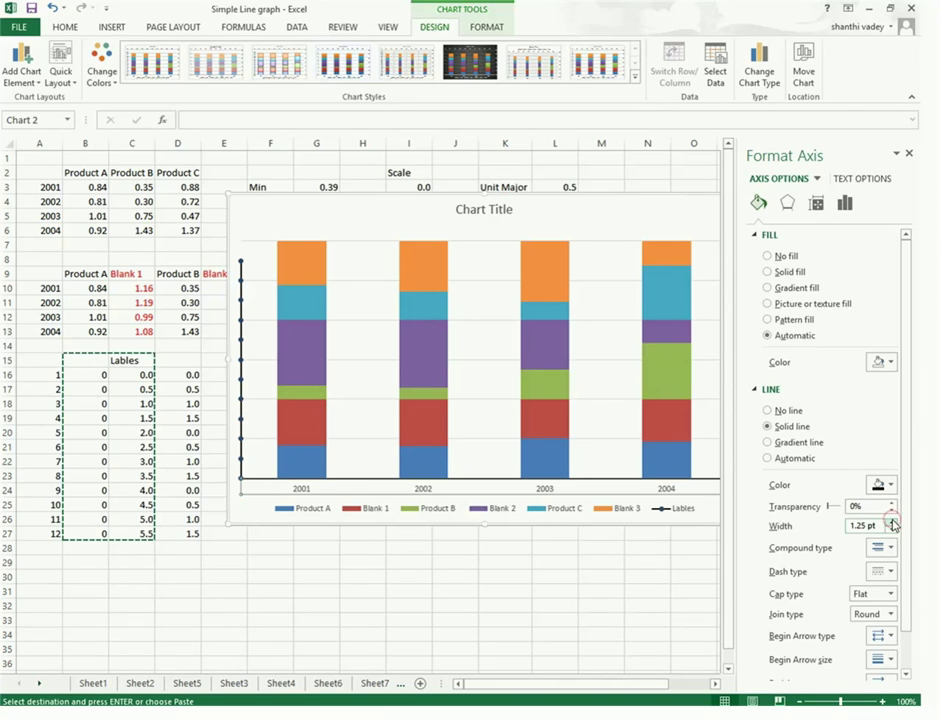
left_click(485, 562)
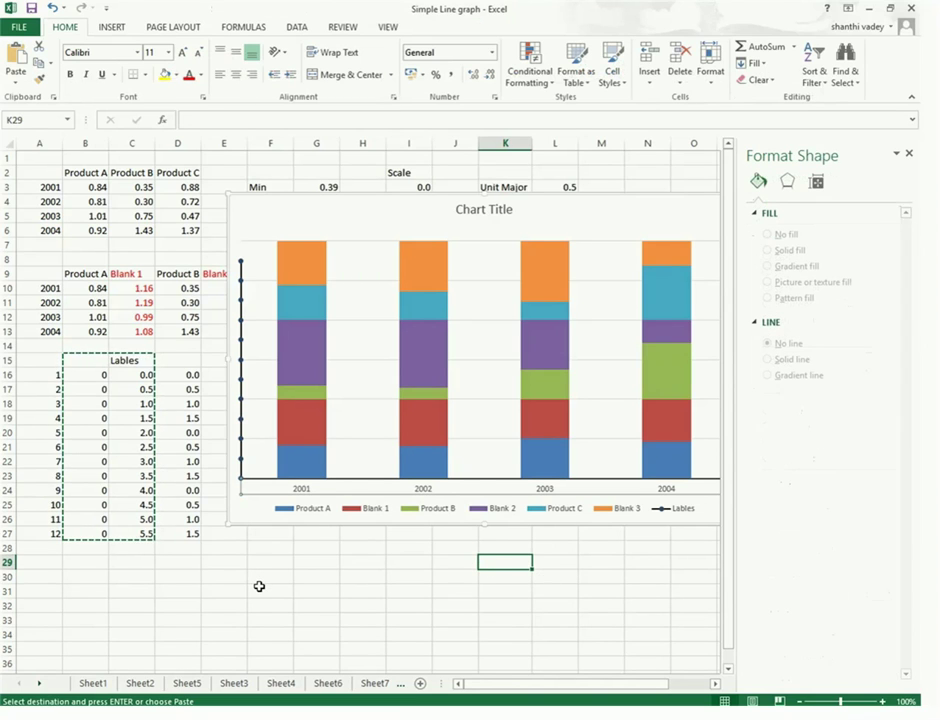
left_click(264, 589)
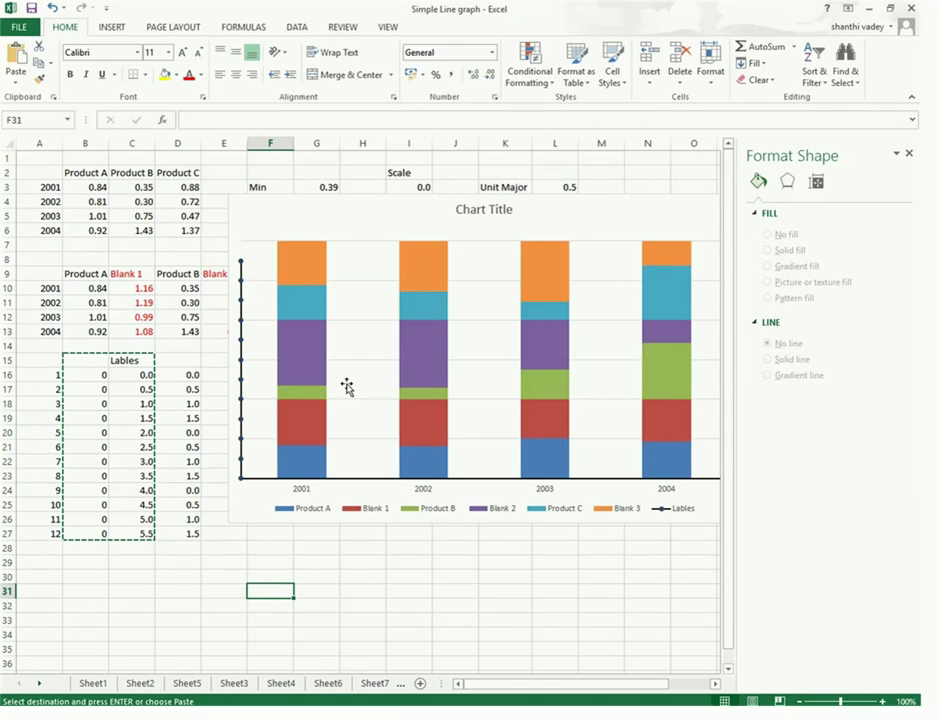
- Add data labels to the Lables series, set their label position to Left, and deselect the chart
mouse_move(243, 267)
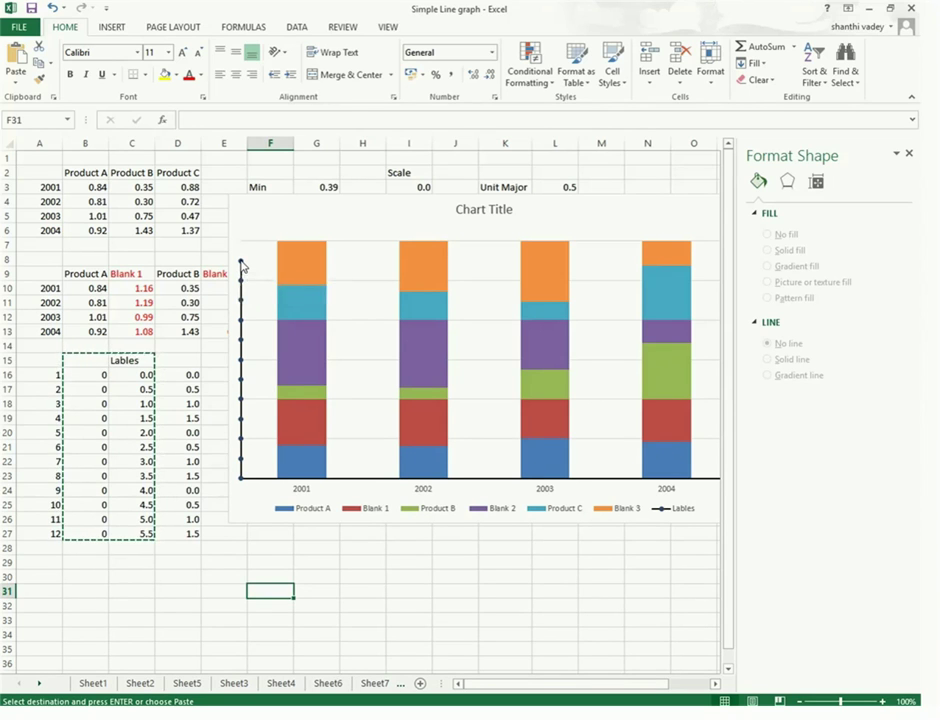
right_click(242, 264)
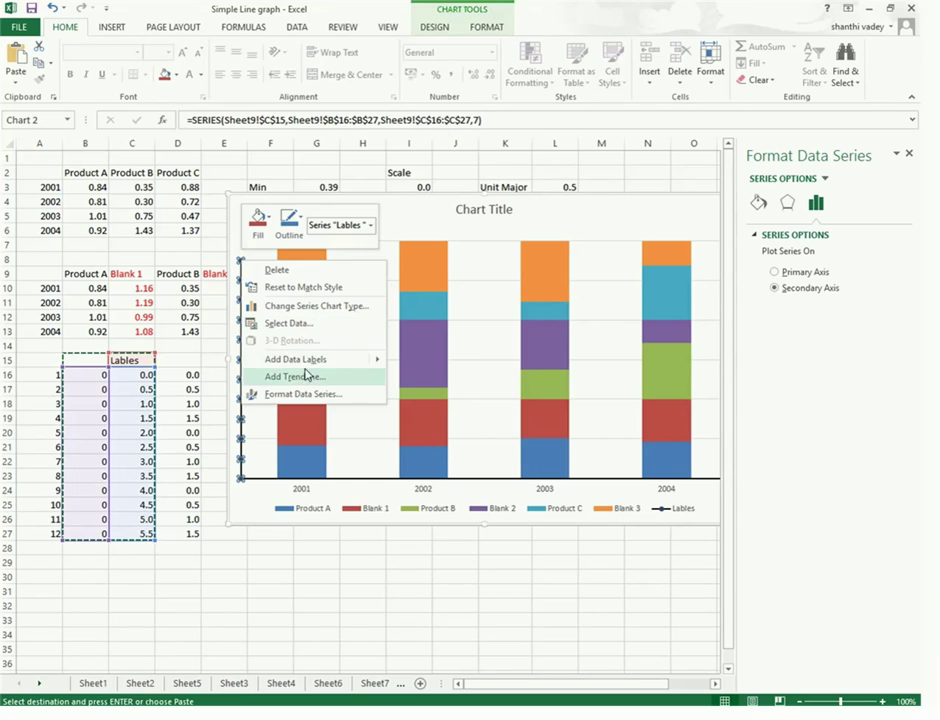
mouse_move(297, 363)
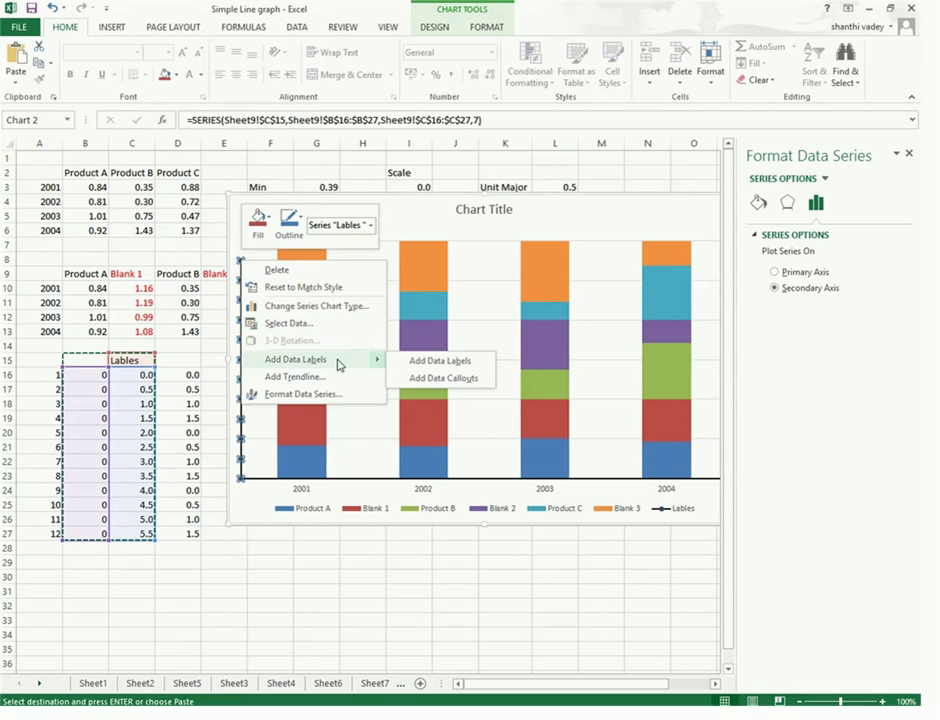
left_click(436, 362)
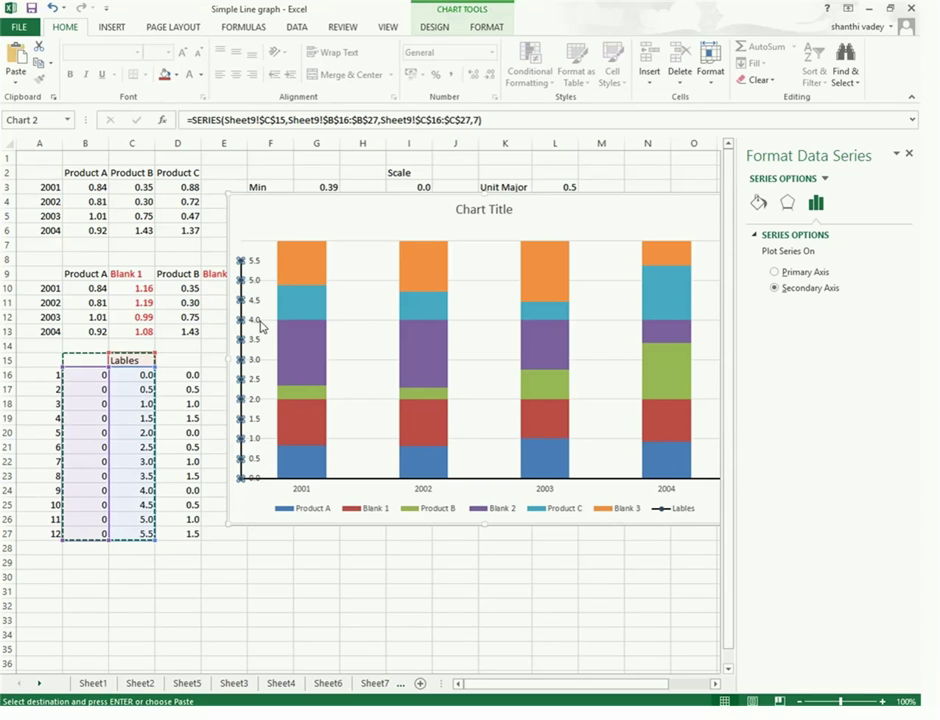
left_click(256, 264)
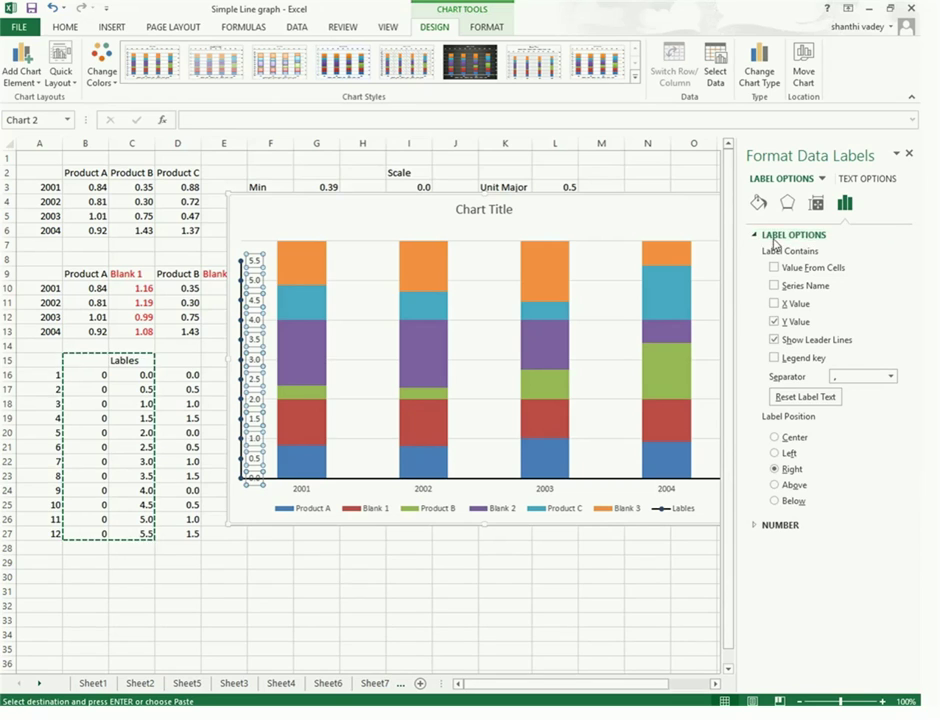
left_click(773, 453)
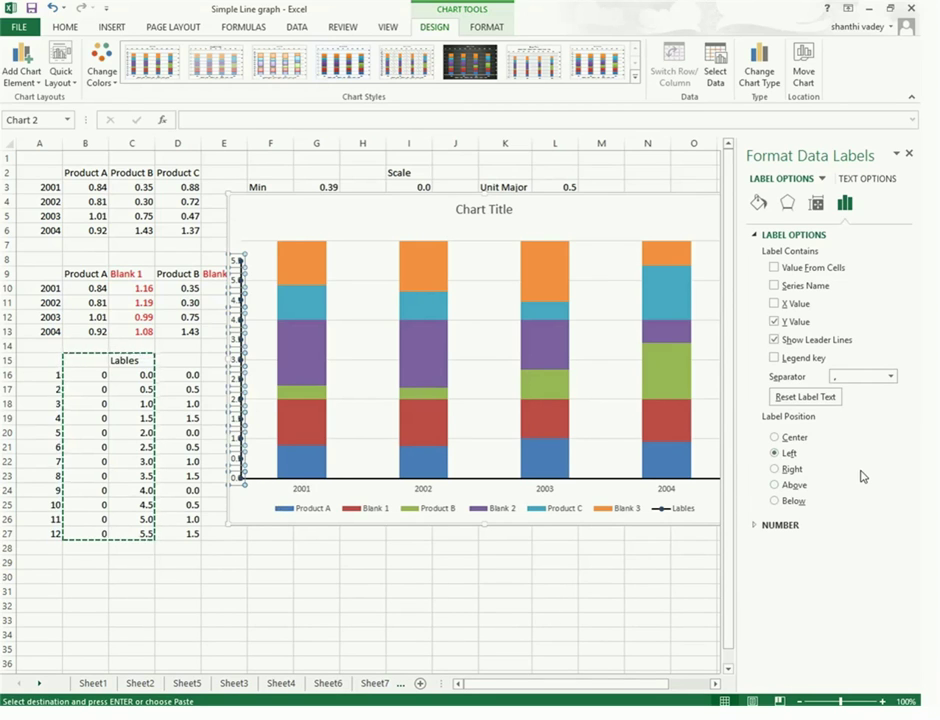
left_click(909, 153)
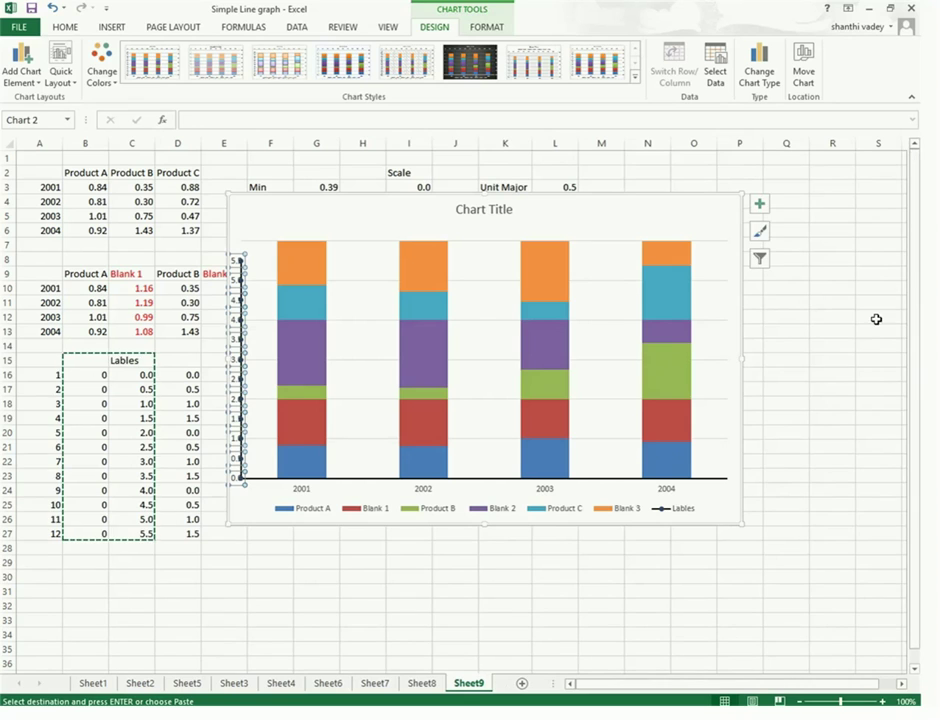
left_click(305, 575)
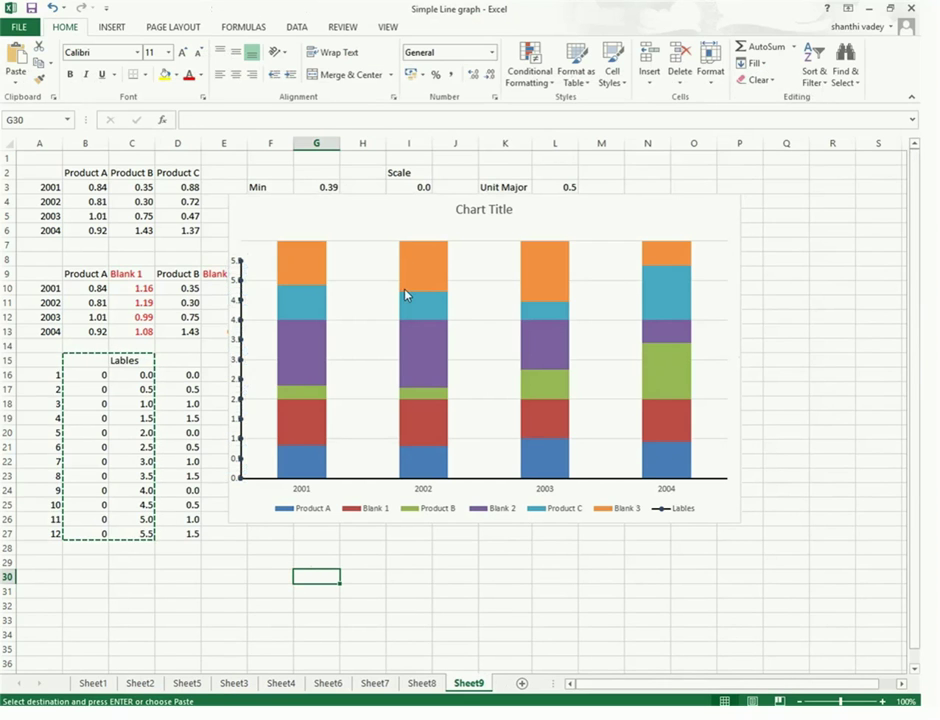
- Shrink the plot area from its left edge to make room for the scale labels, and extend its bottom edge slightly
left_click(375, 259)
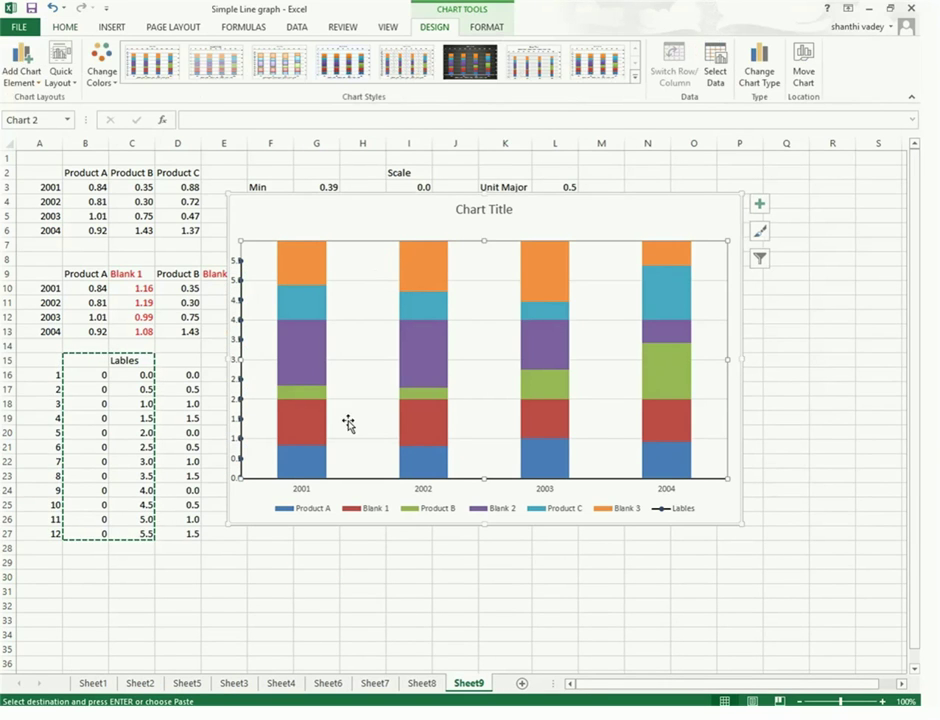
left_click_drag(240, 358, 278, 352)
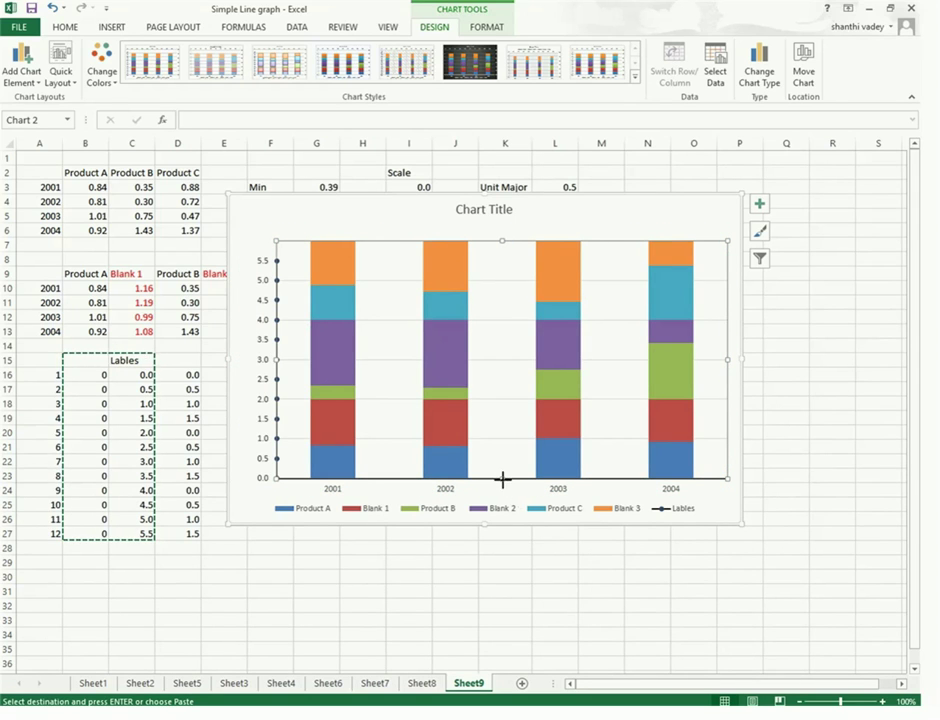
left_click_drag(502, 479, 501, 490)
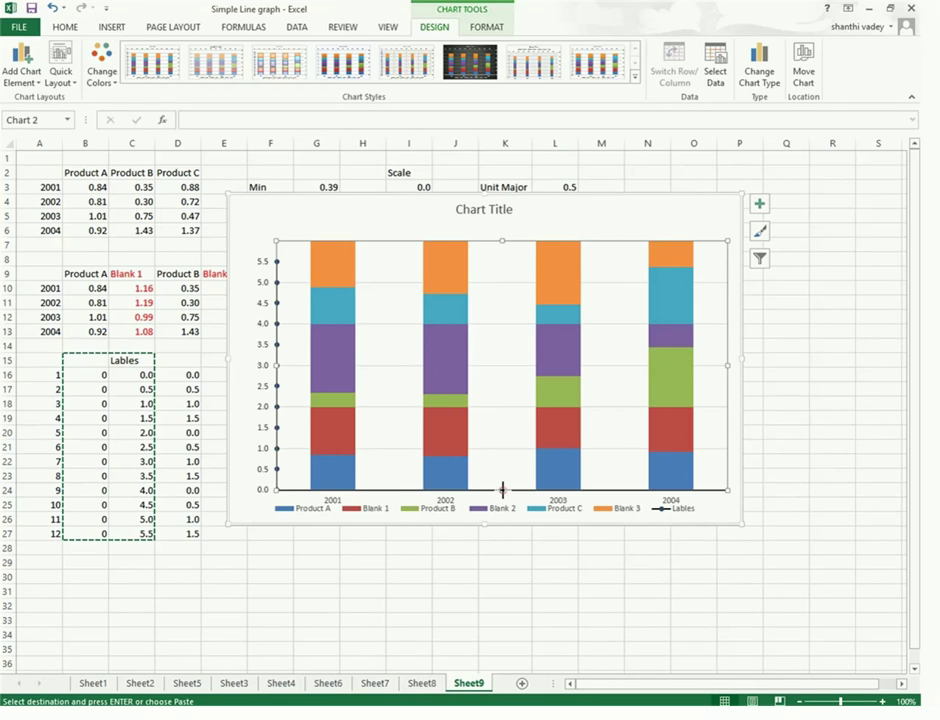
left_click_drag(502, 490, 502, 482)
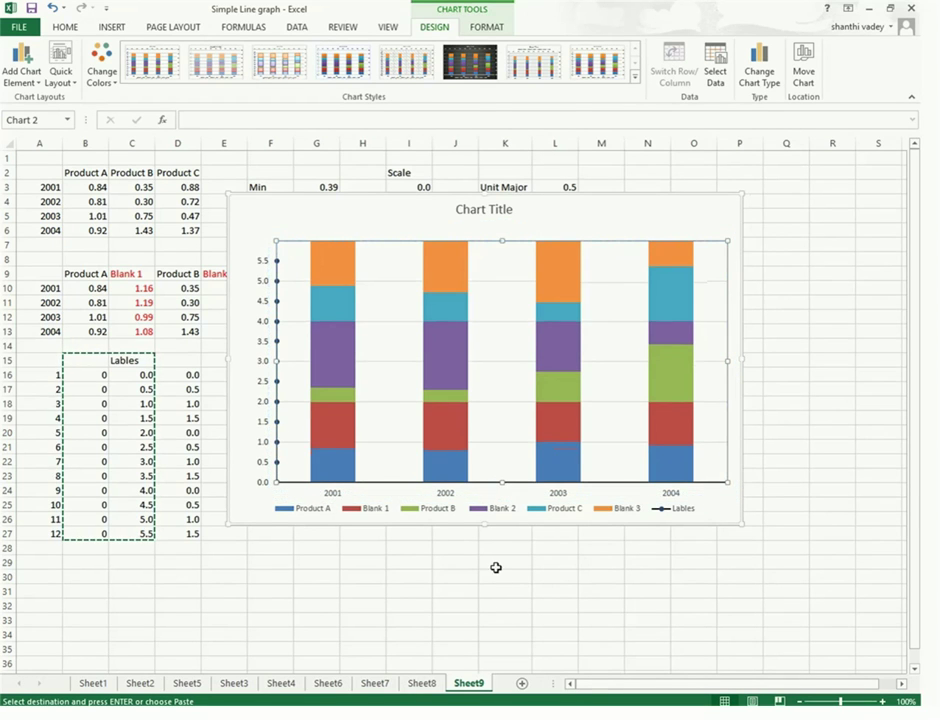
left_click(496, 567)
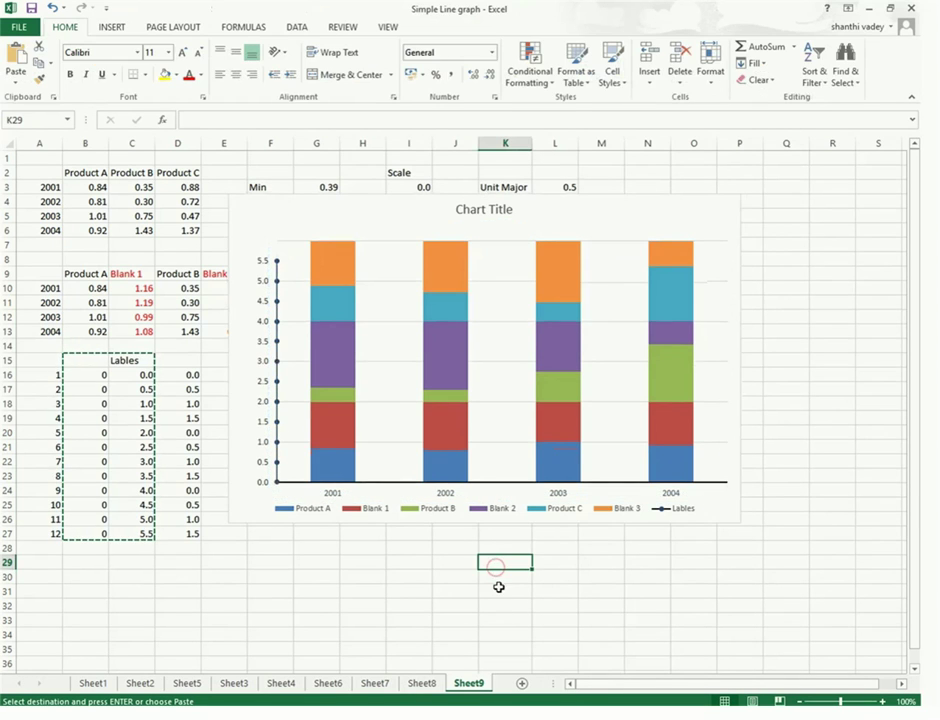
- Format the data labels of the Lables series as bold, 12 pt
double_click(262, 263)
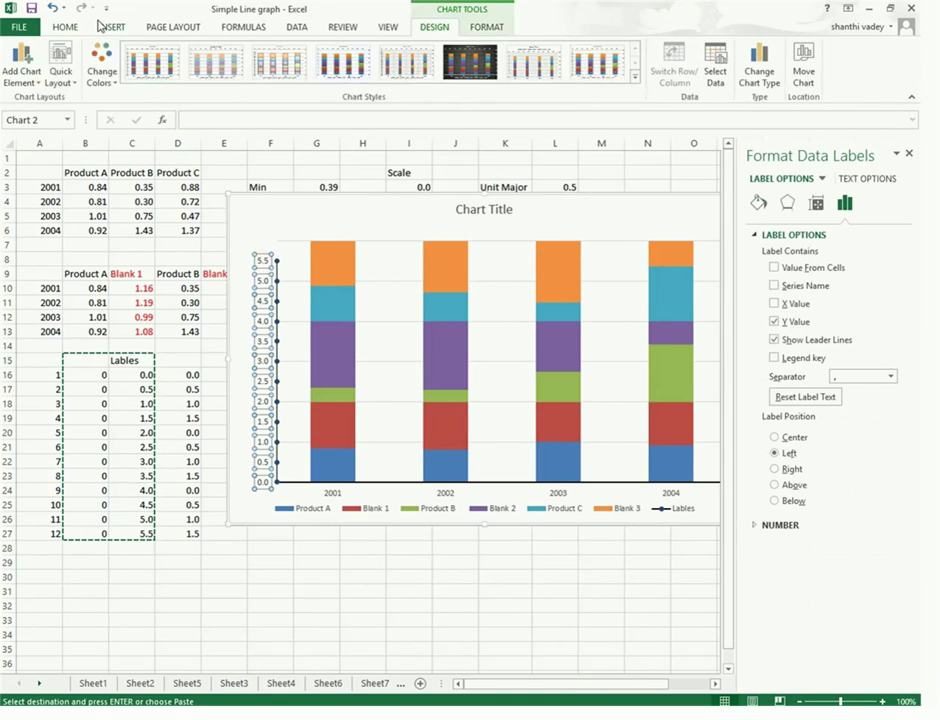
left_click(66, 27)
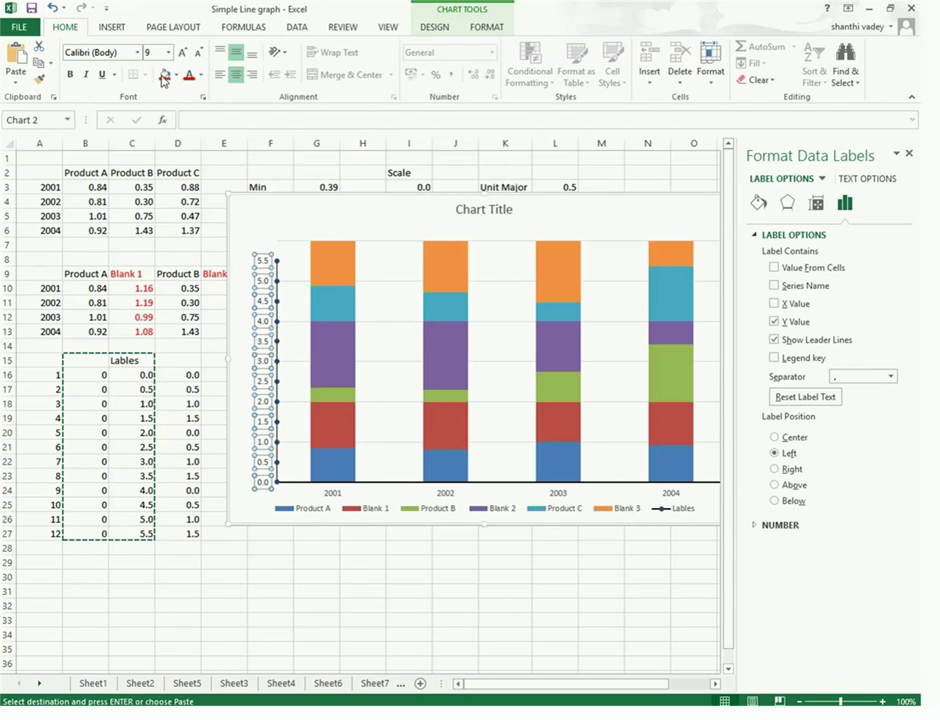
left_click(70, 75)
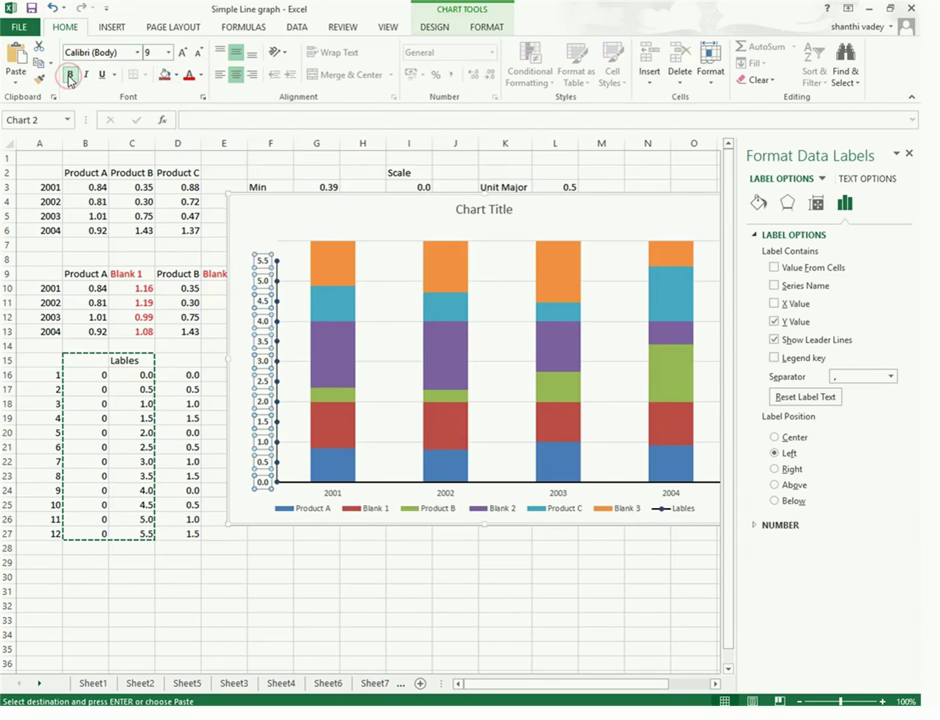
left_click(170, 53)
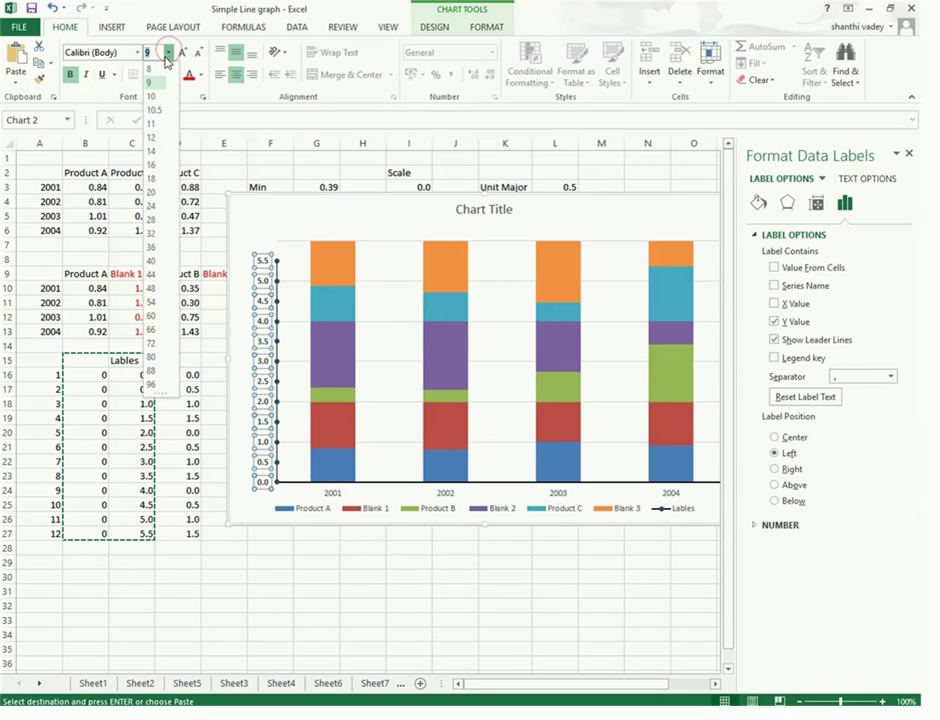
left_click(153, 138)
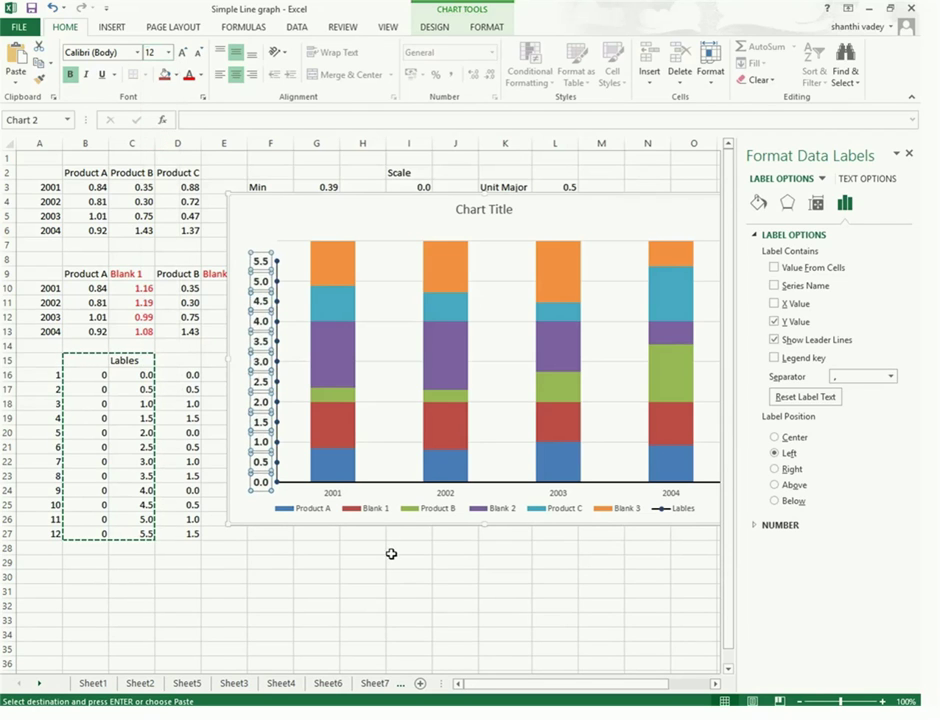
- Format the year labels on the horizontal axis as bold, 12 pt
left_click(447, 495)
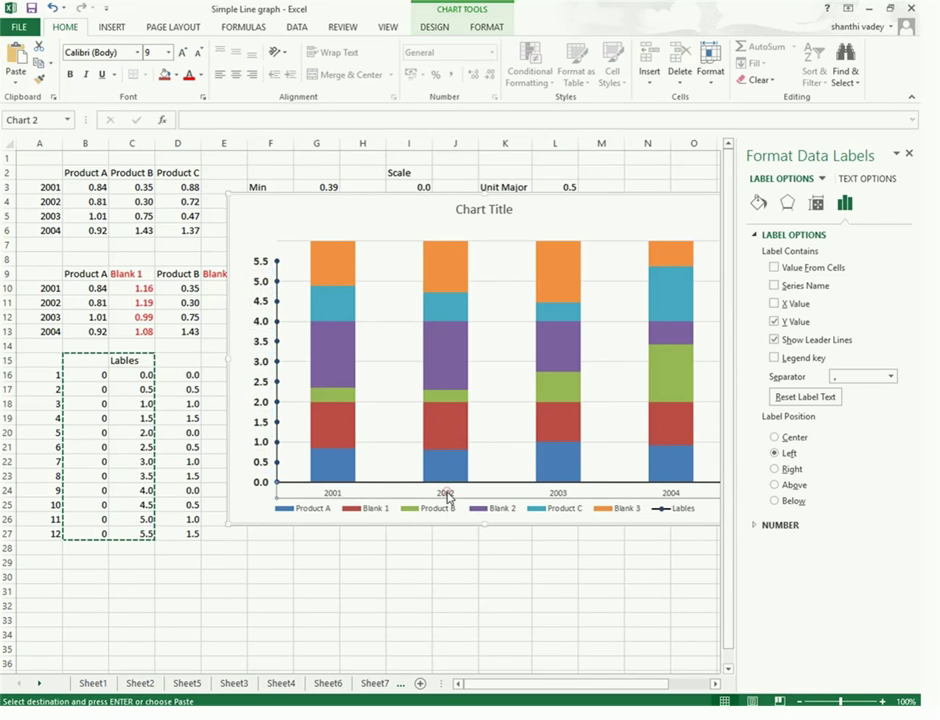
left_click(70, 74)
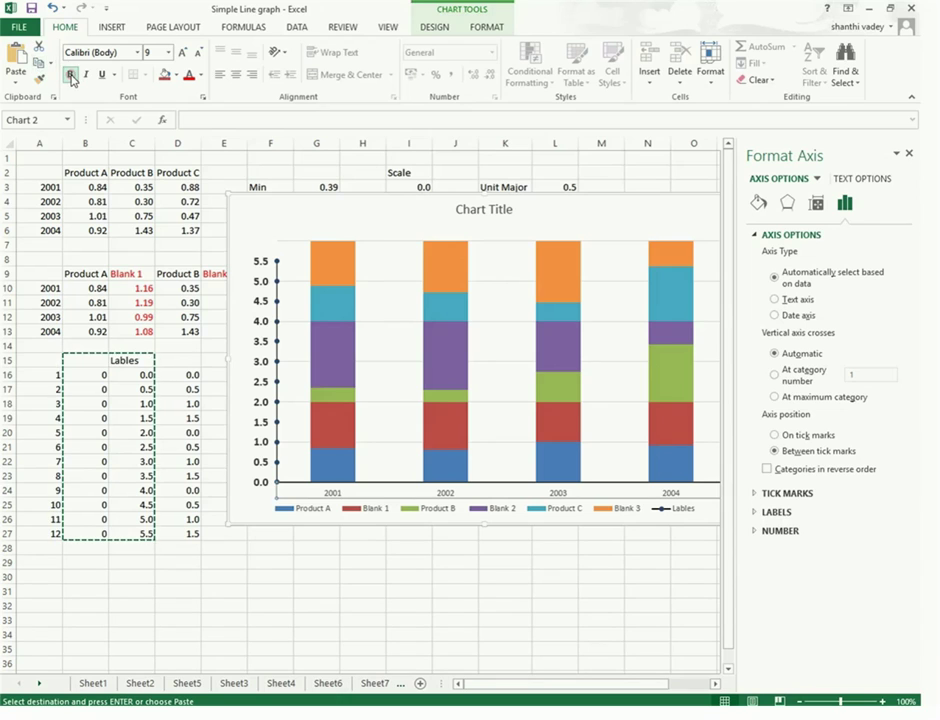
left_click(170, 52)
left_click(157, 136)
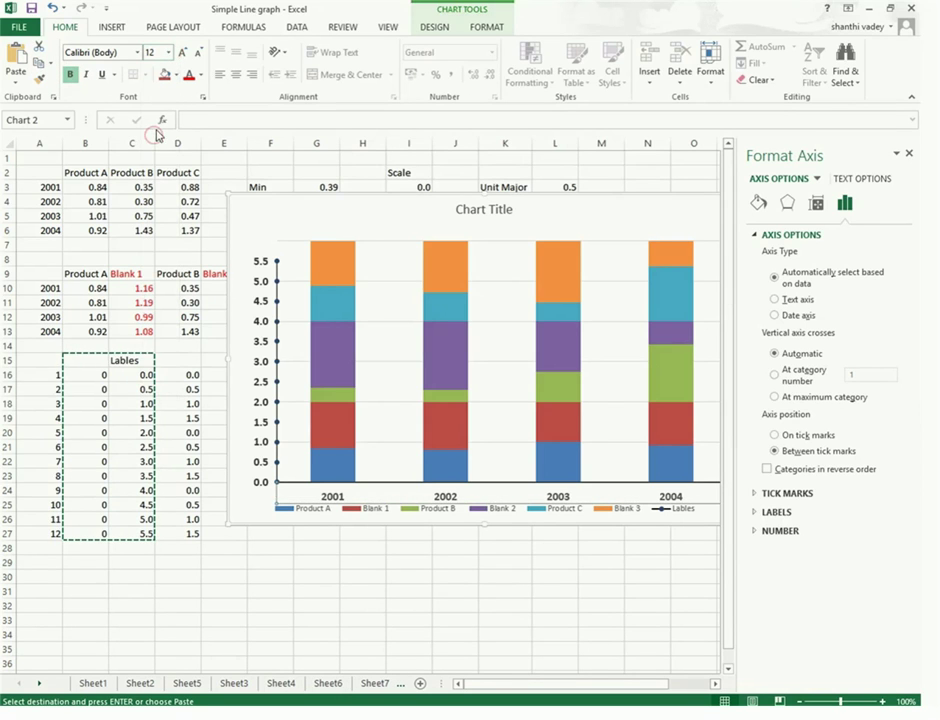
left_click(910, 155)
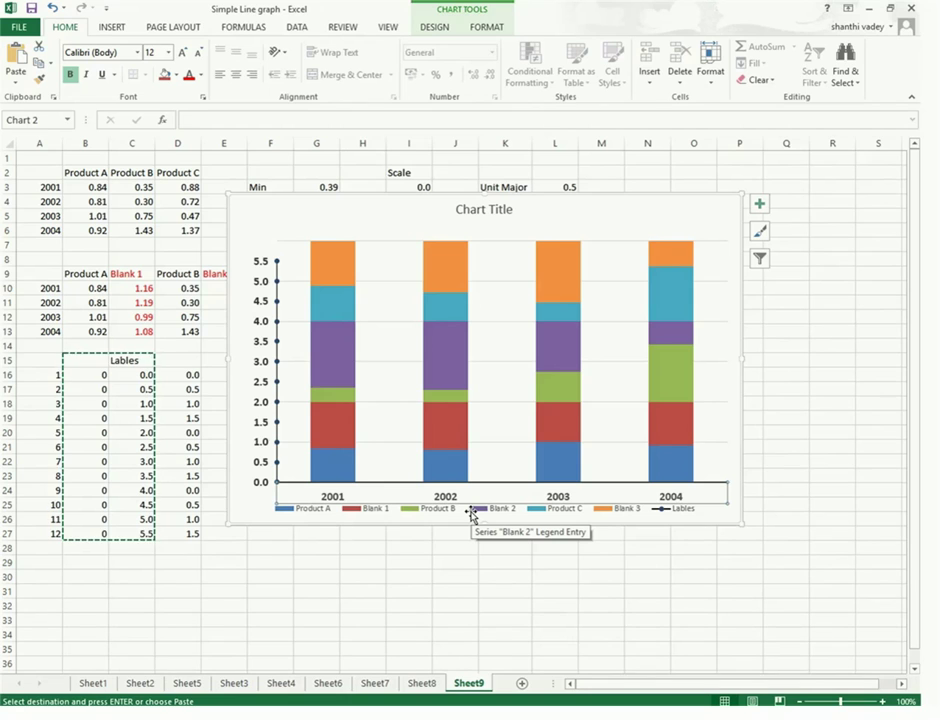
- Set the legend position to Right and narrow the plot area so the legend sits clear of the columns
double_click(471, 516)
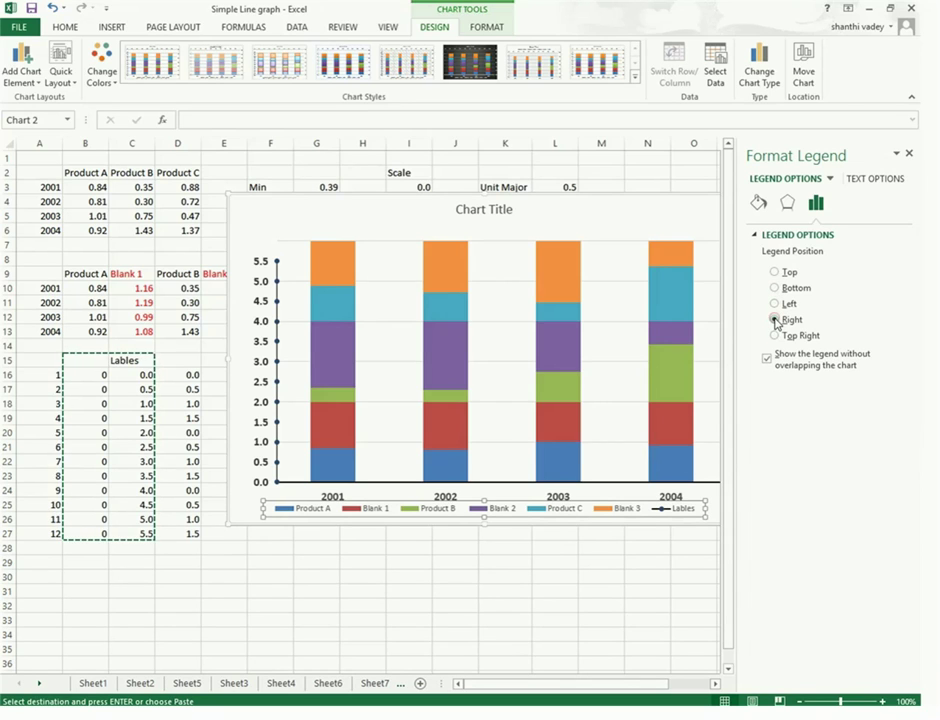
left_click(775, 319)
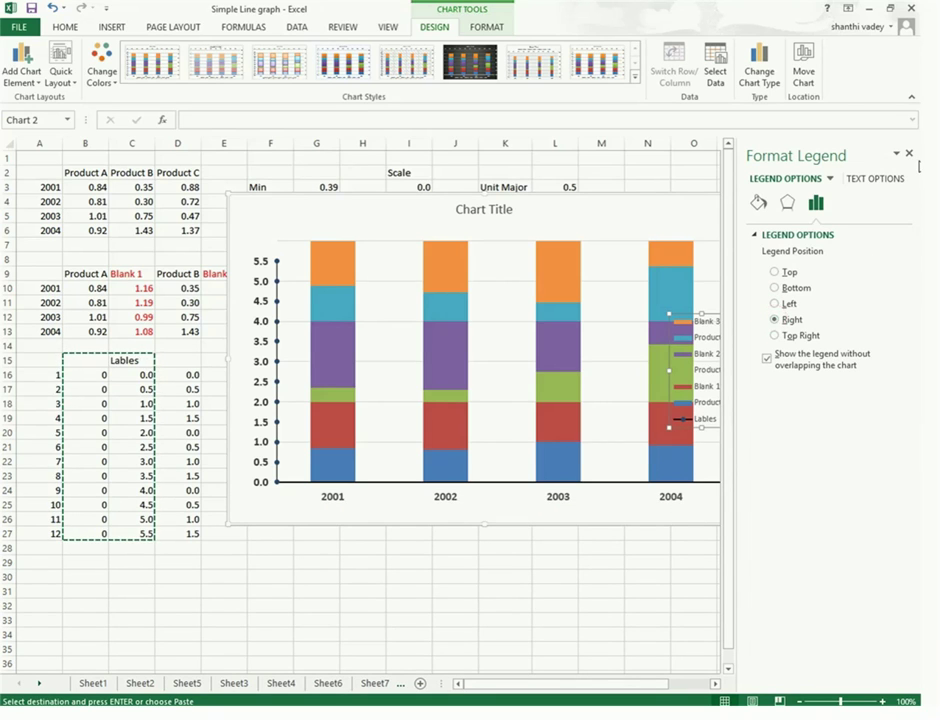
left_click(910, 155)
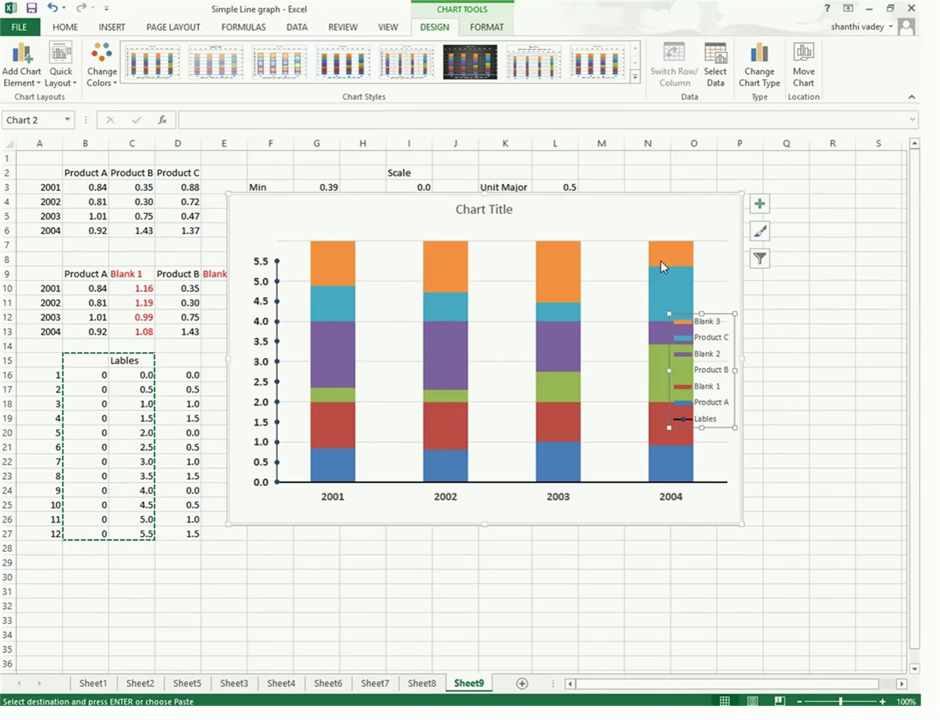
left_click(622, 263)
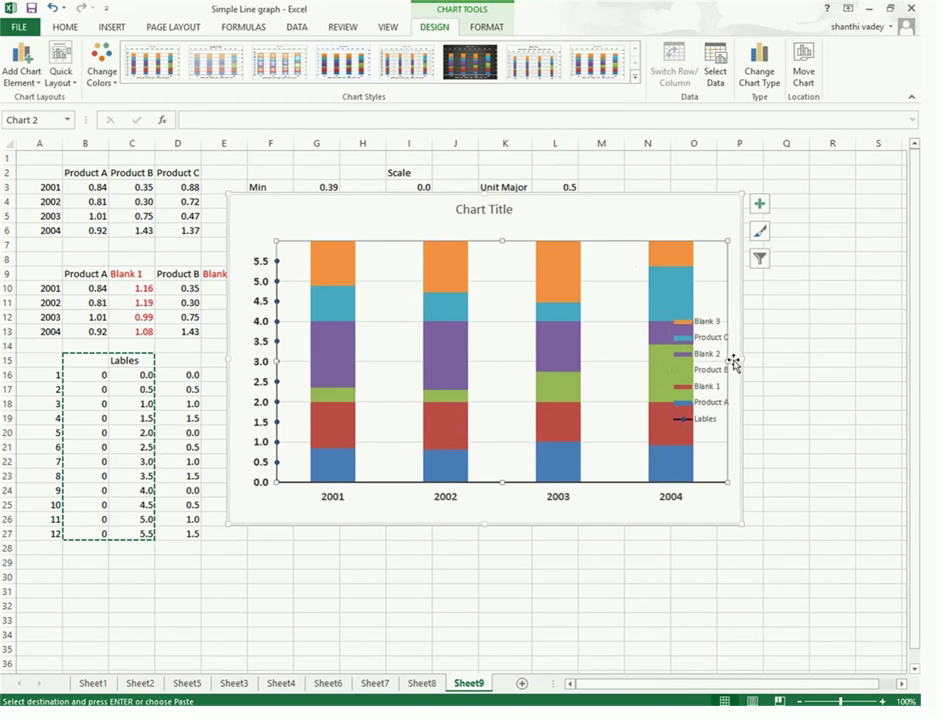
mouse_move(724, 361)
left_mouse_down()
mouse_move(672, 362)
mouse_move(668, 348)
left_mouse_up()
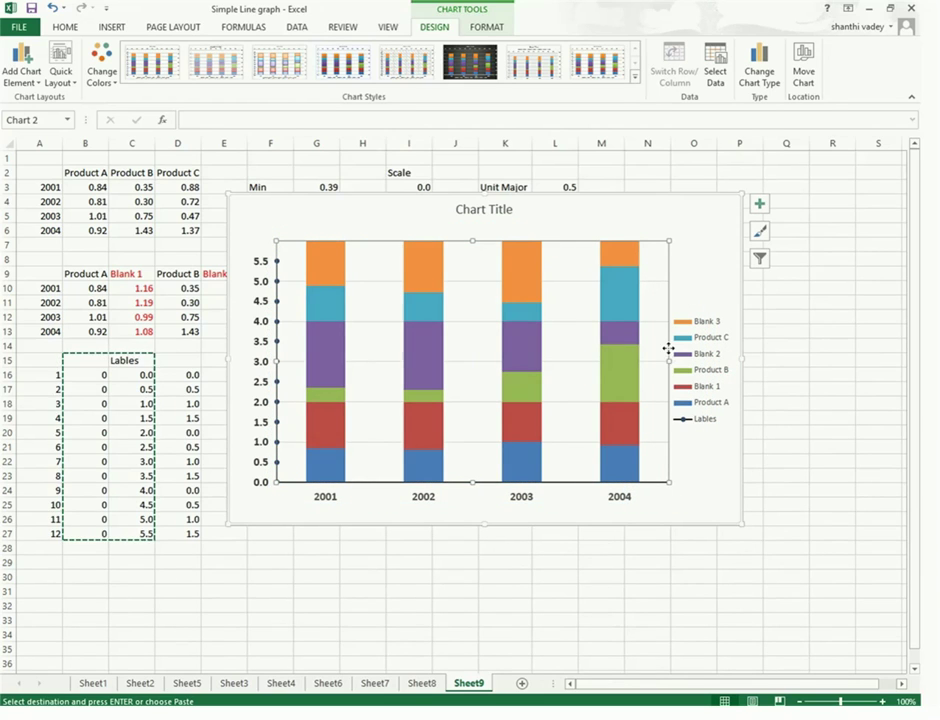
- Add axis titles to the chart and move the vertical axis title to the left of the scale labels
left_click(760, 205)
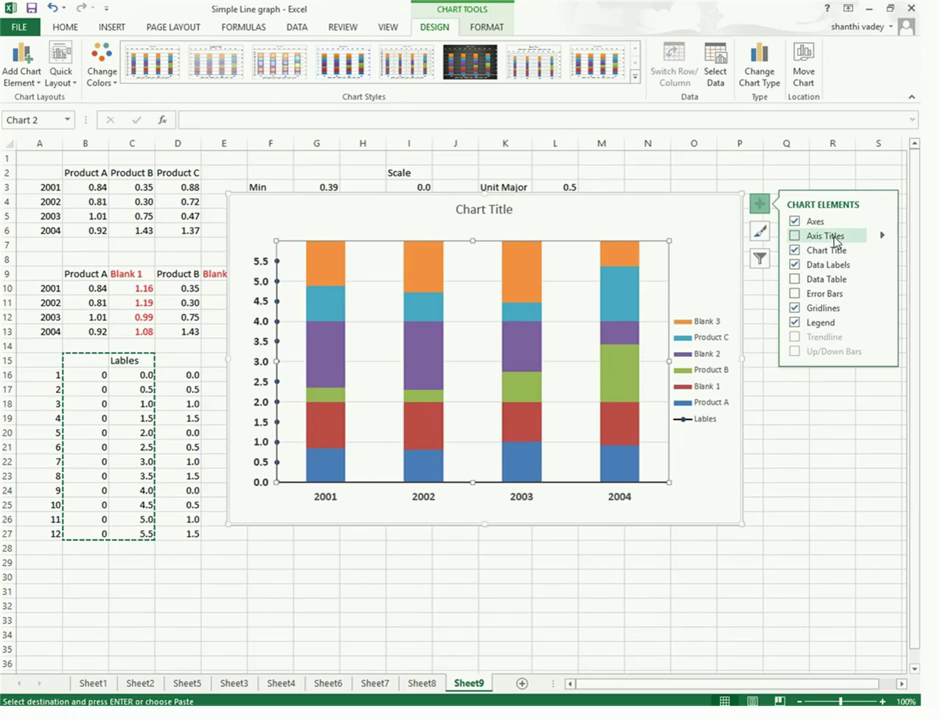
left_click(797, 237)
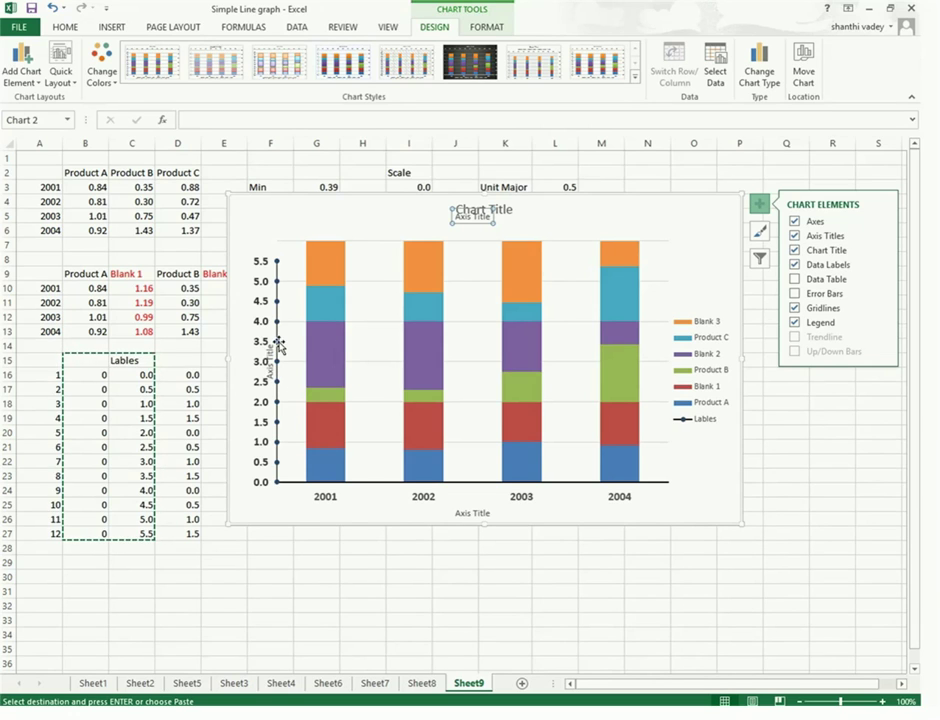
left_click_drag(272, 357, 236, 350)
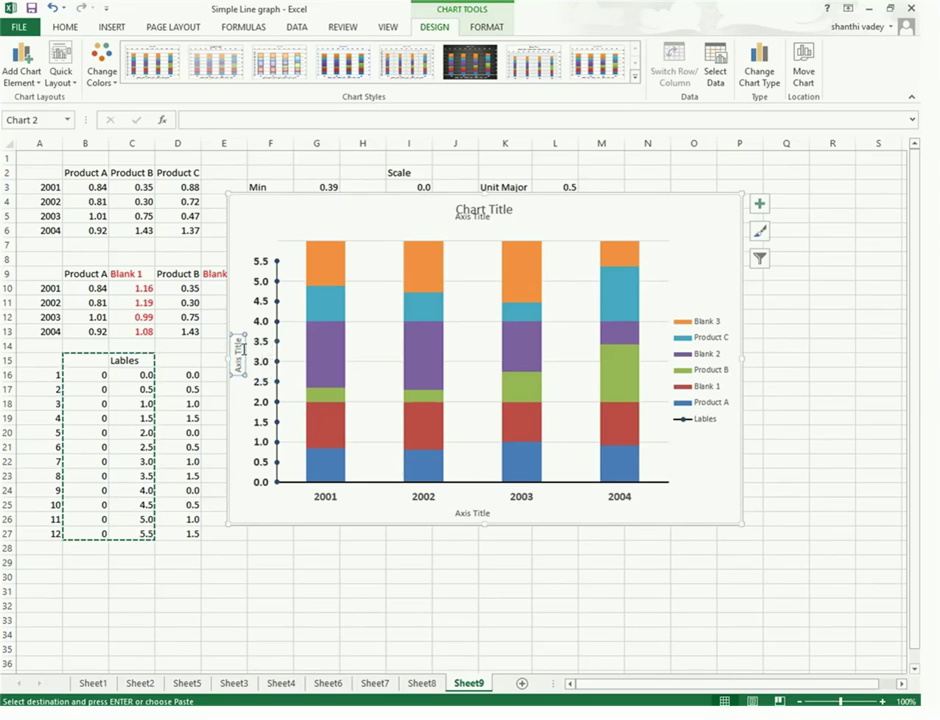
- Delete the secondary horizontal axis title that overlaps the chart title
left_click(473, 512)
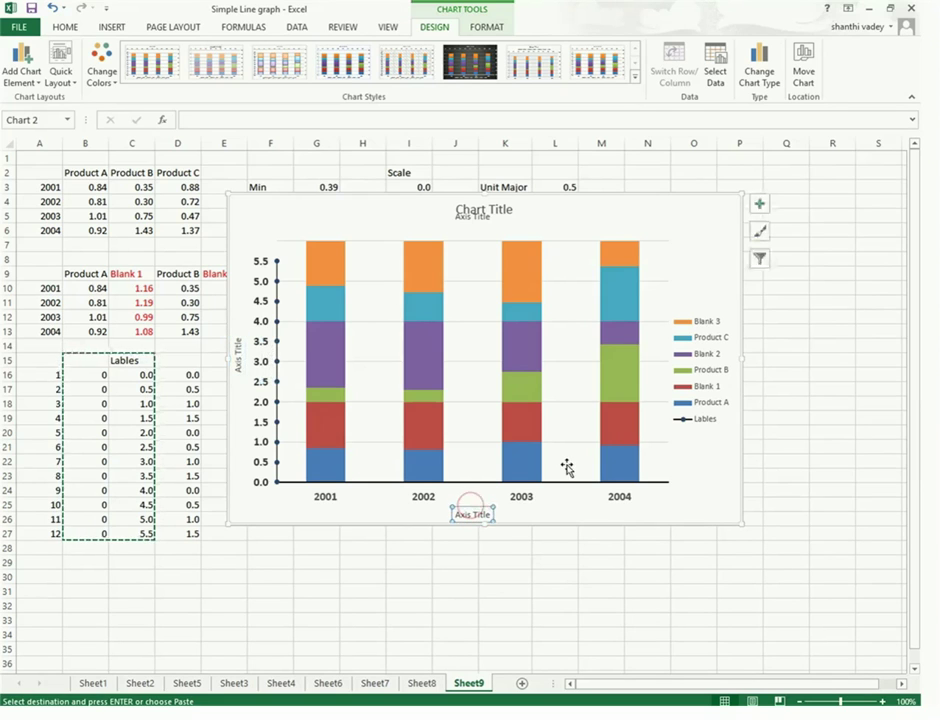
left_click_drag(469, 226, 469, 223)
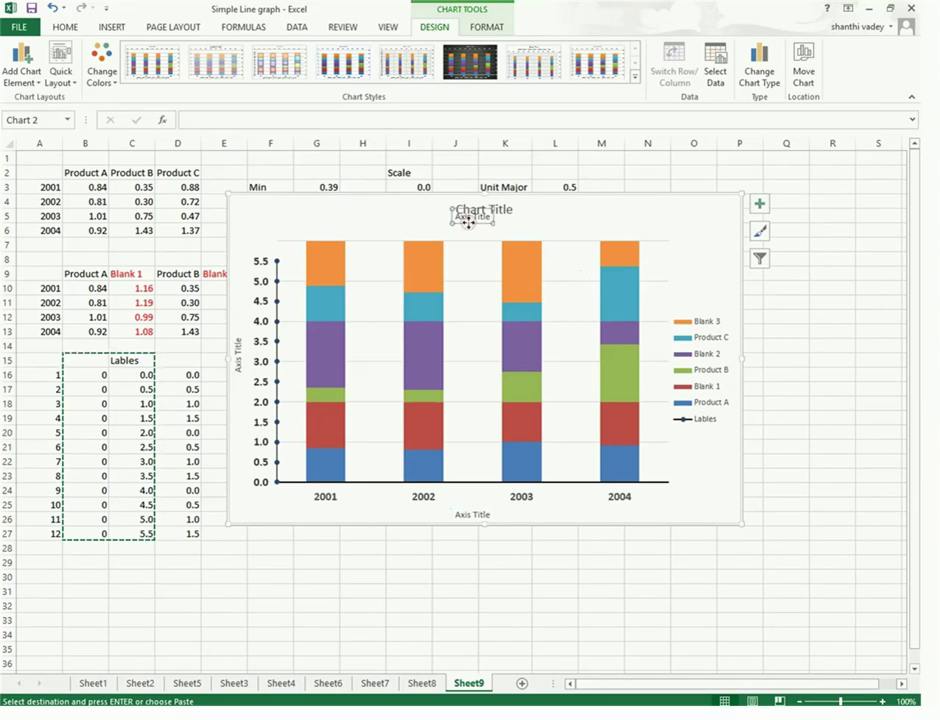
key("Escape")
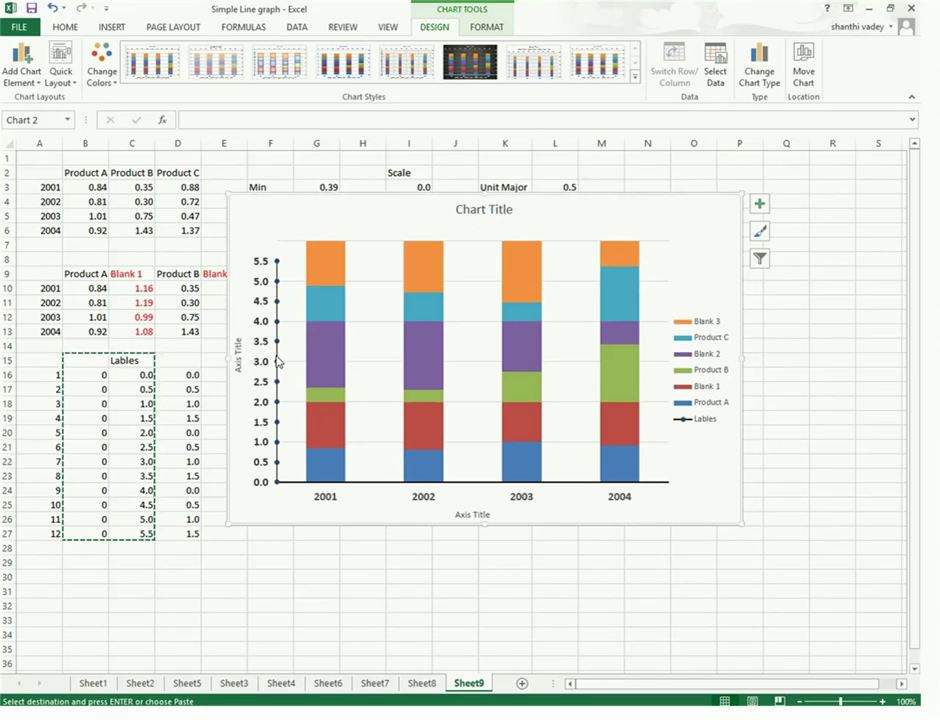
- Replace the vertical axis title text with "Sales in Lacs"
left_click(239, 352)
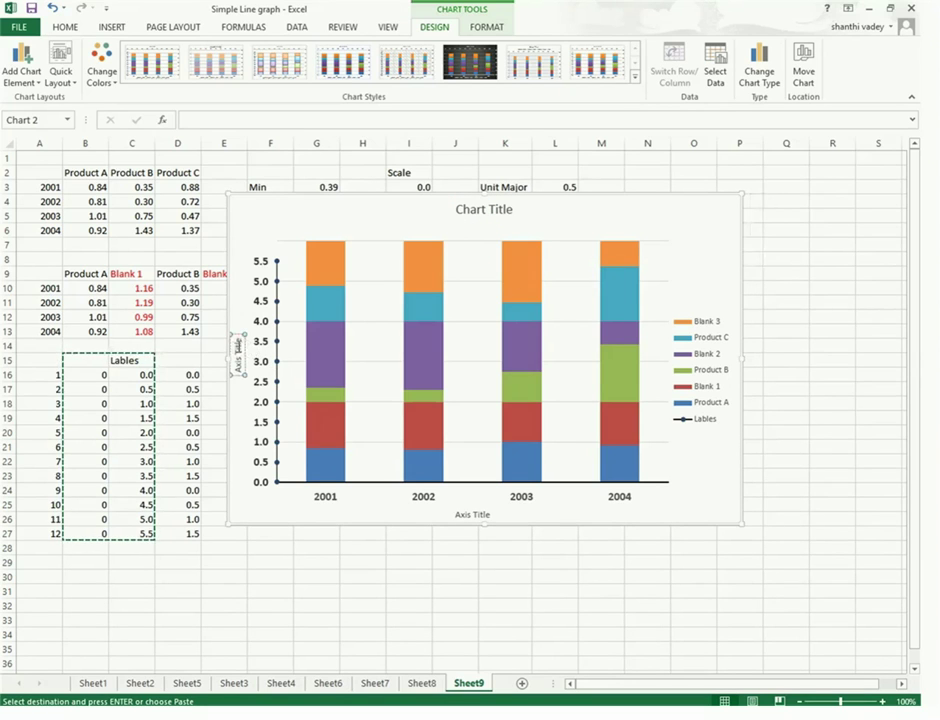
left_click(239, 345)
key("Delete")
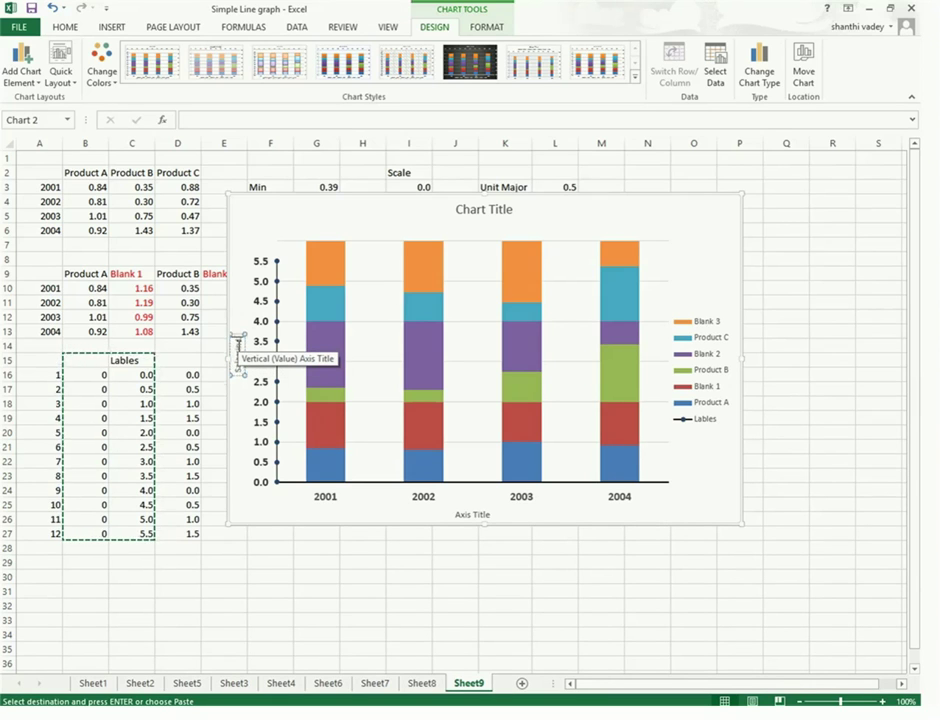
type("Sales Axis")
left_click(236, 386)
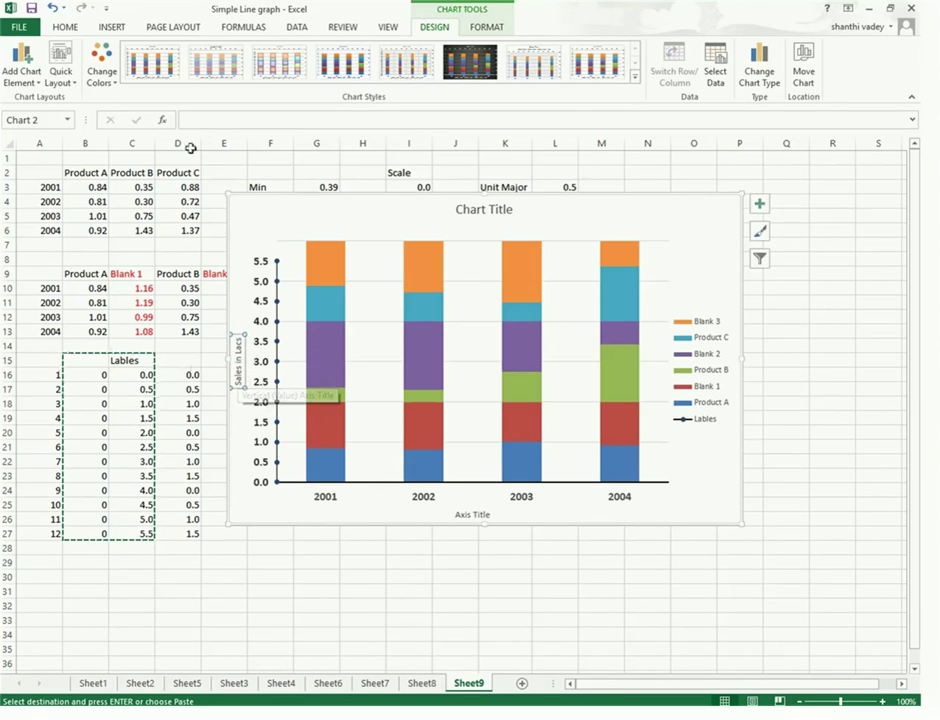
- Format the vertical axis title as bold, 12 pt
left_click(50, 27)
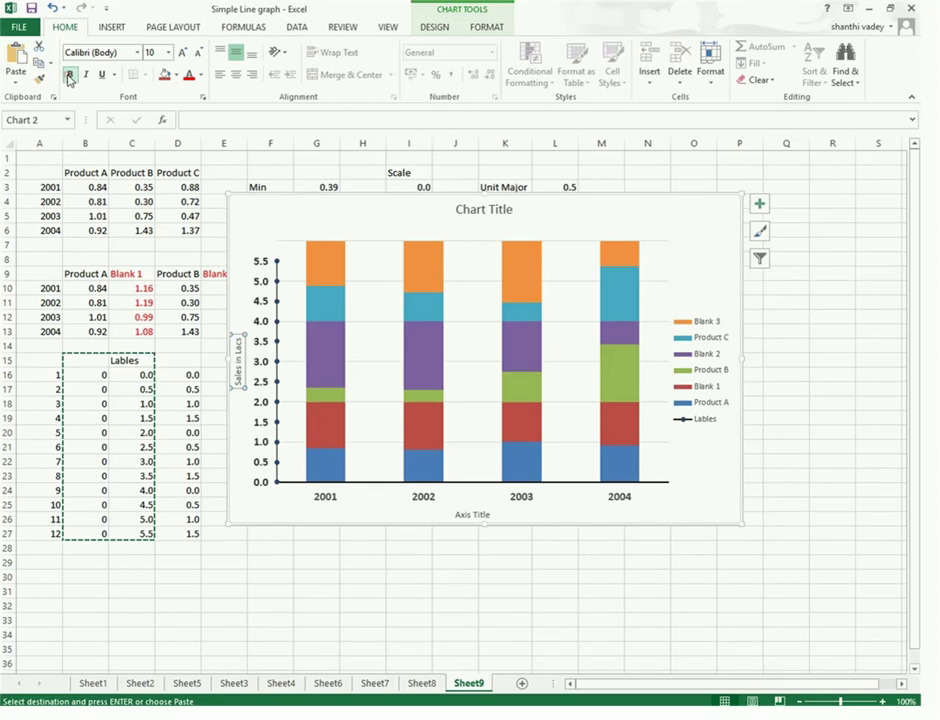
left_click(169, 53)
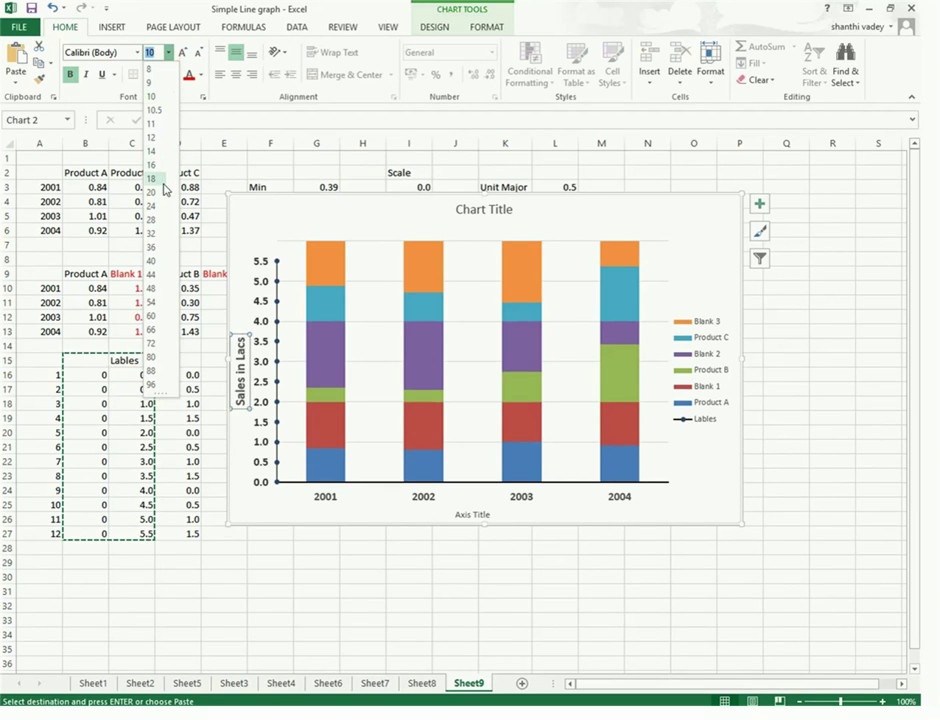
left_click(155, 138)
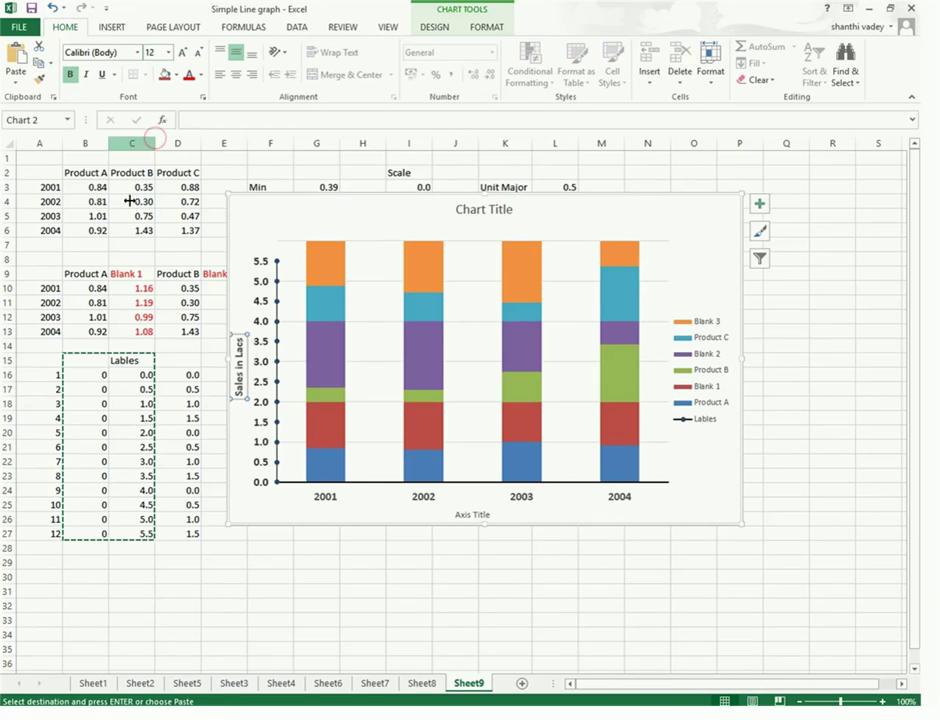
- Format the horizontal axis title as bold, 12 pt
left_click(463, 515)
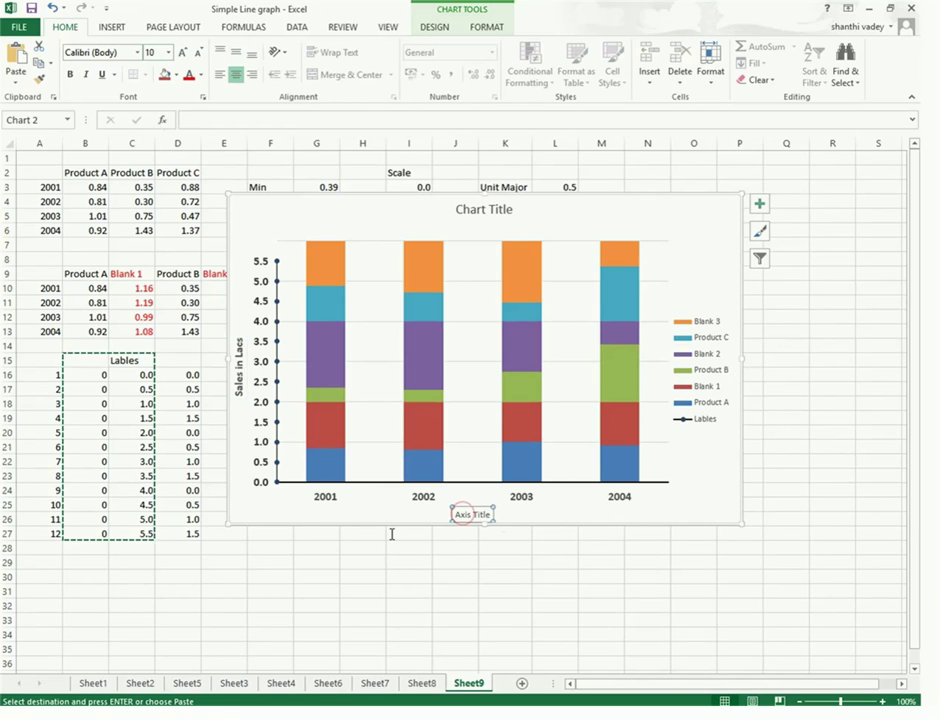
left_click(169, 52)
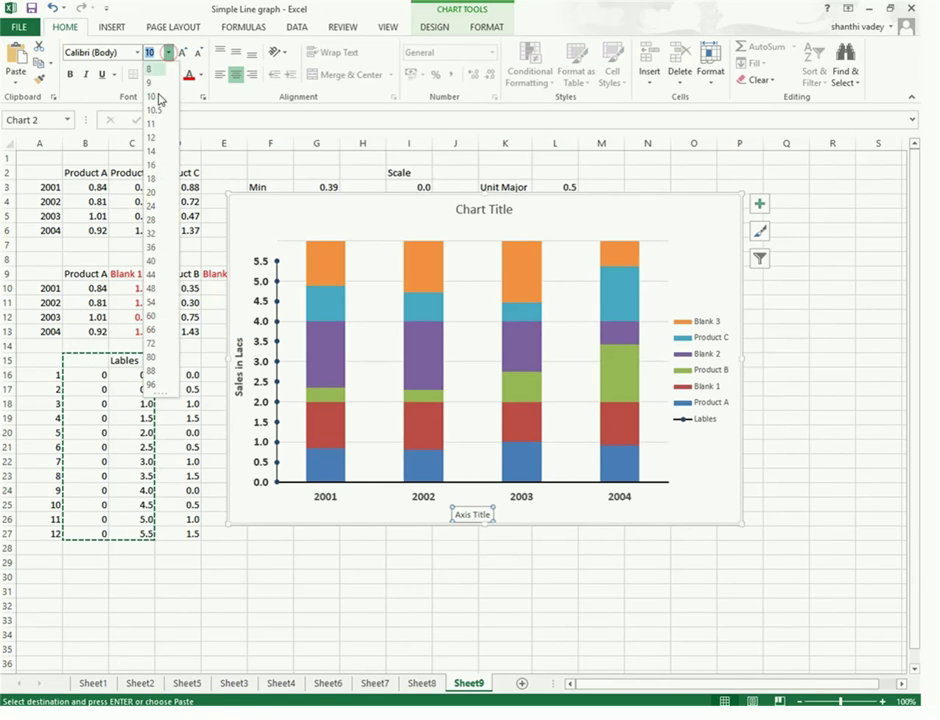
left_click(153, 138)
left_click(69, 74)
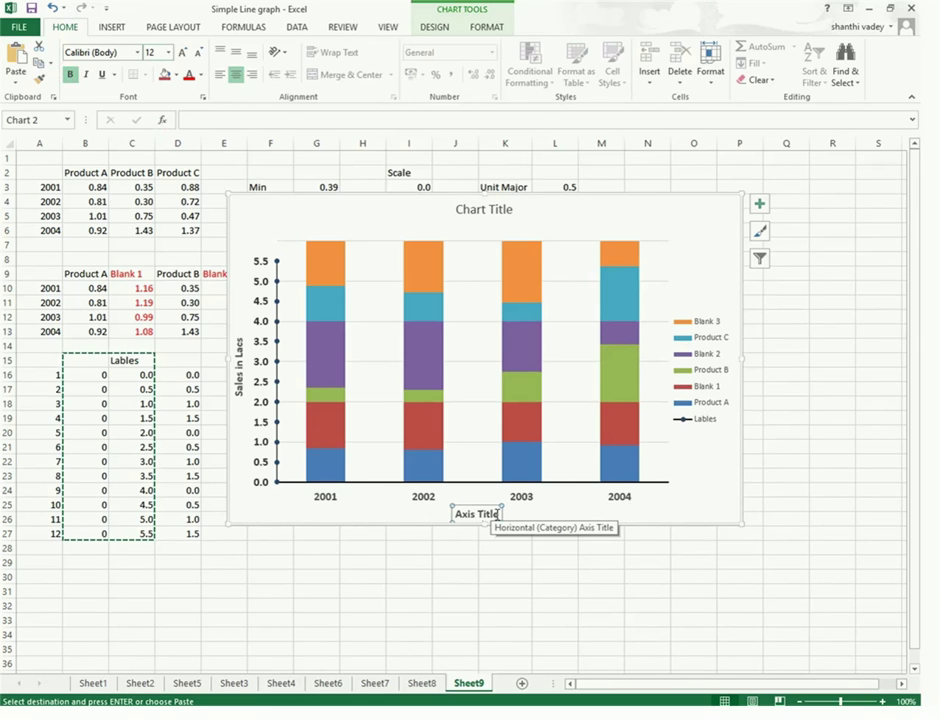
- Replace the horizontal axis title text with "Year"
left_click(497, 513)
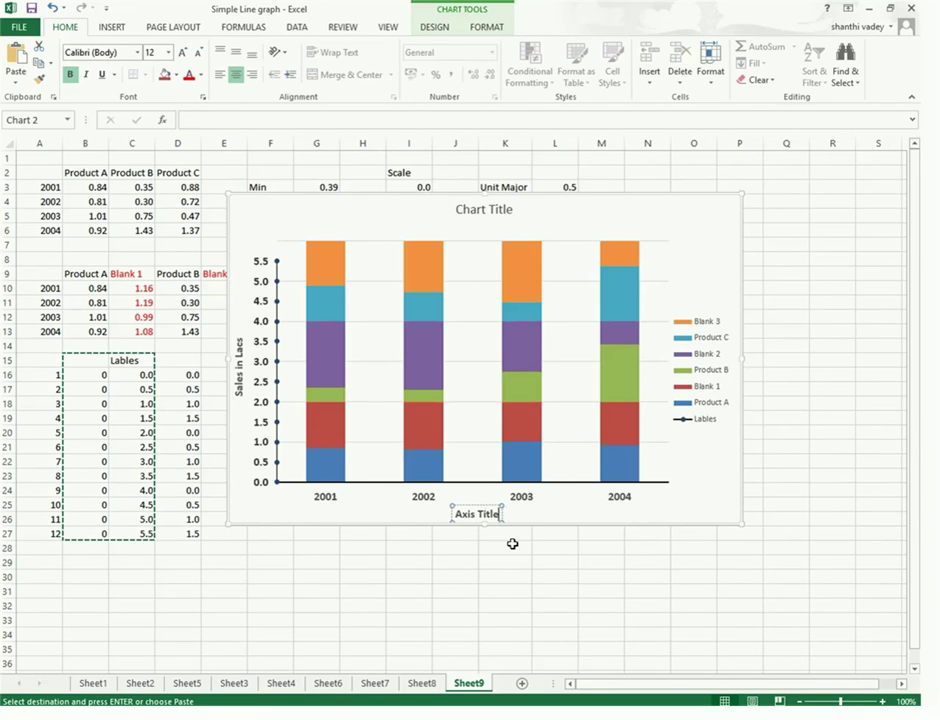
key("BackSpace")
key("BackSpace")
key("BackSpace")
key("BackSpace")
key("BackSpace")
key("BackSpace")
key("BackSpace")
key("BackSpace")
key("BackSpace")
key("BackSpace")
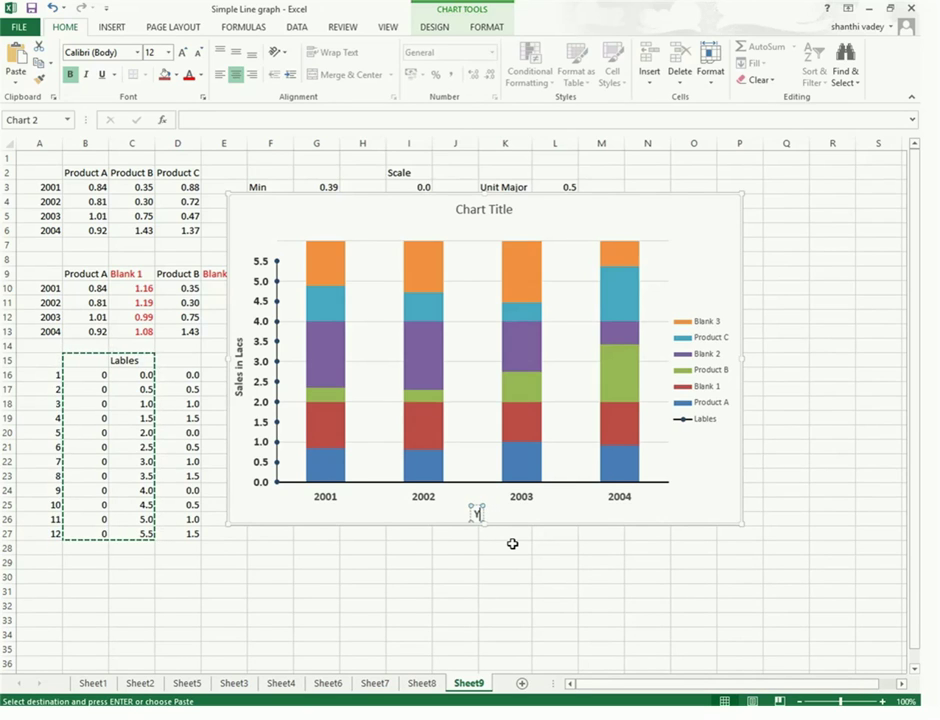
type("Year")
left_click(557, 594)
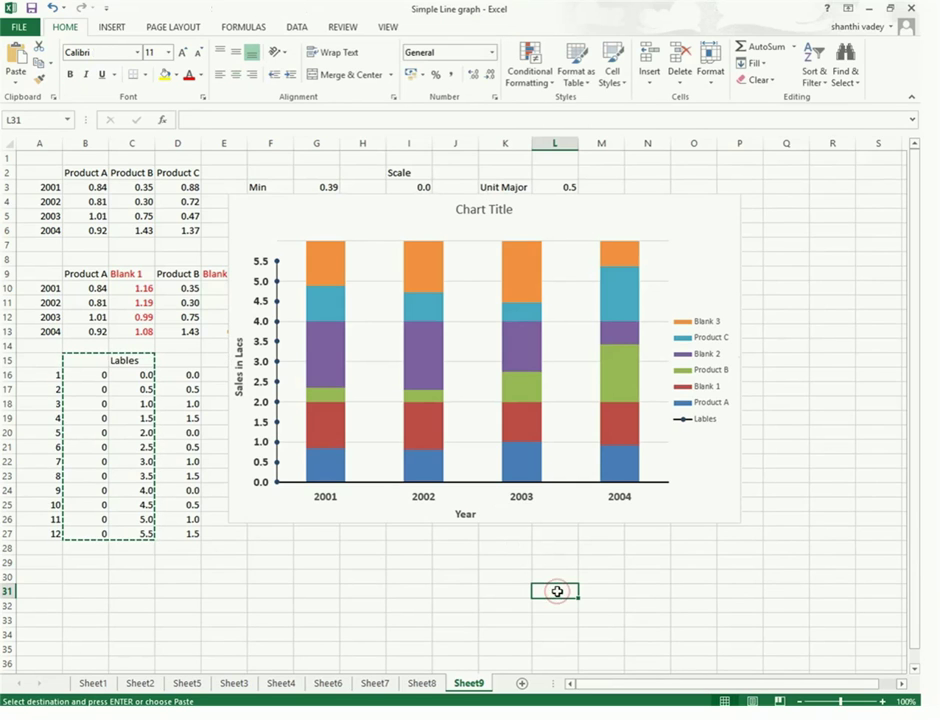
- Make the Blank 1 series invisible by formatting its columns with No fill and a No line border
left_click(322, 424)
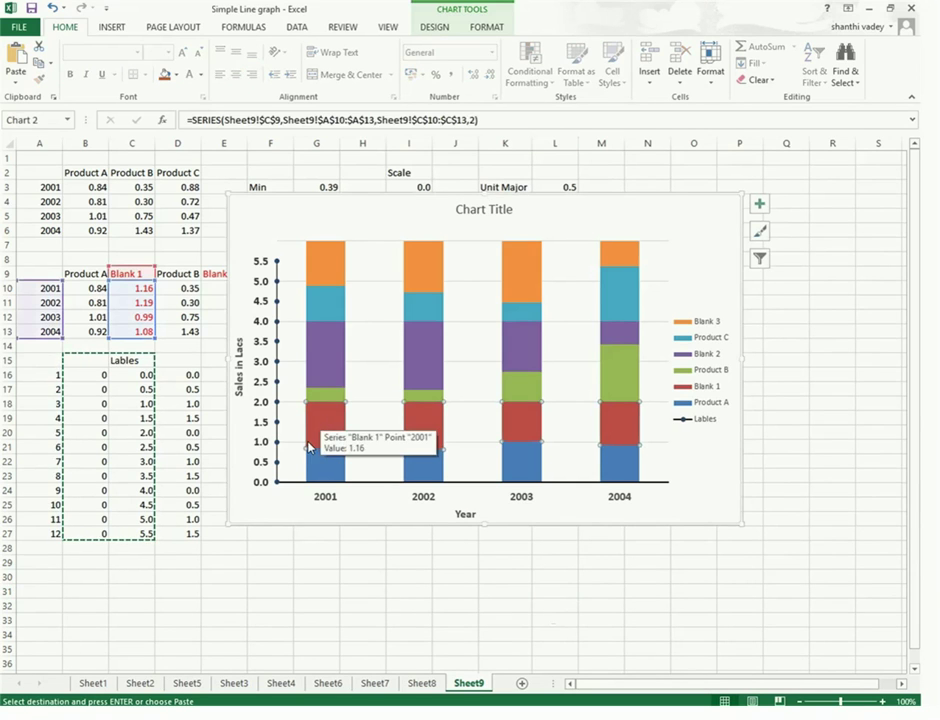
left_click(331, 559)
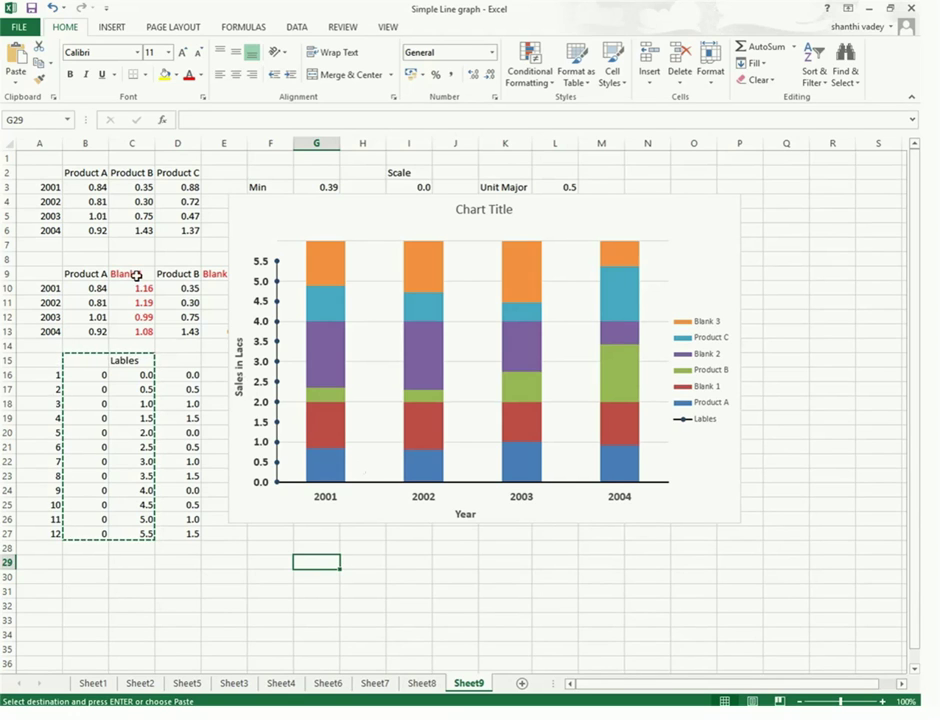
mouse_move(320, 425)
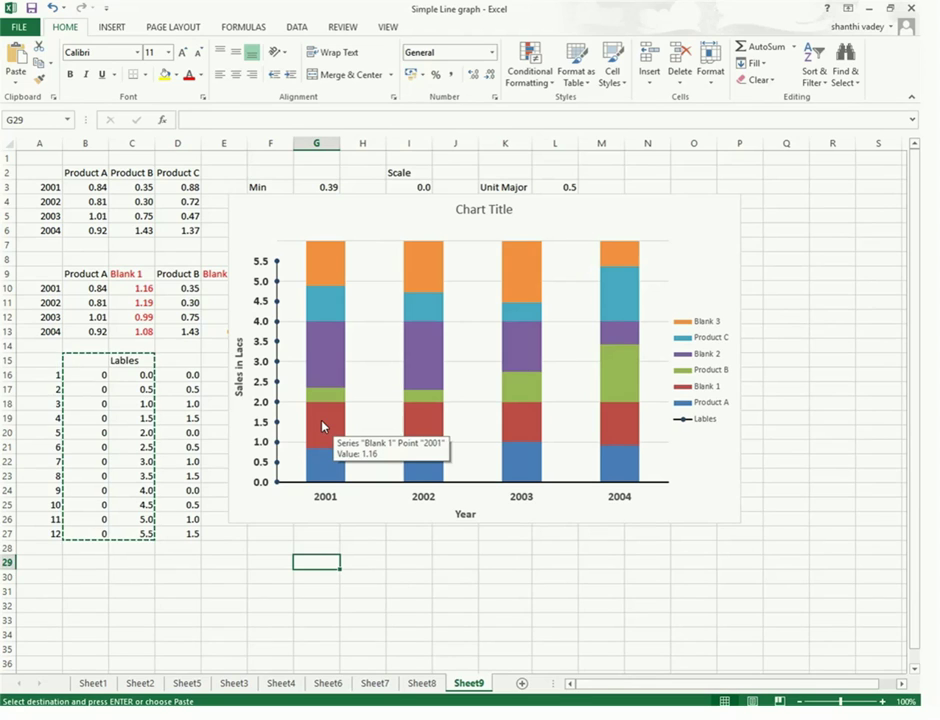
left_click(323, 426)
double_click(323, 426)
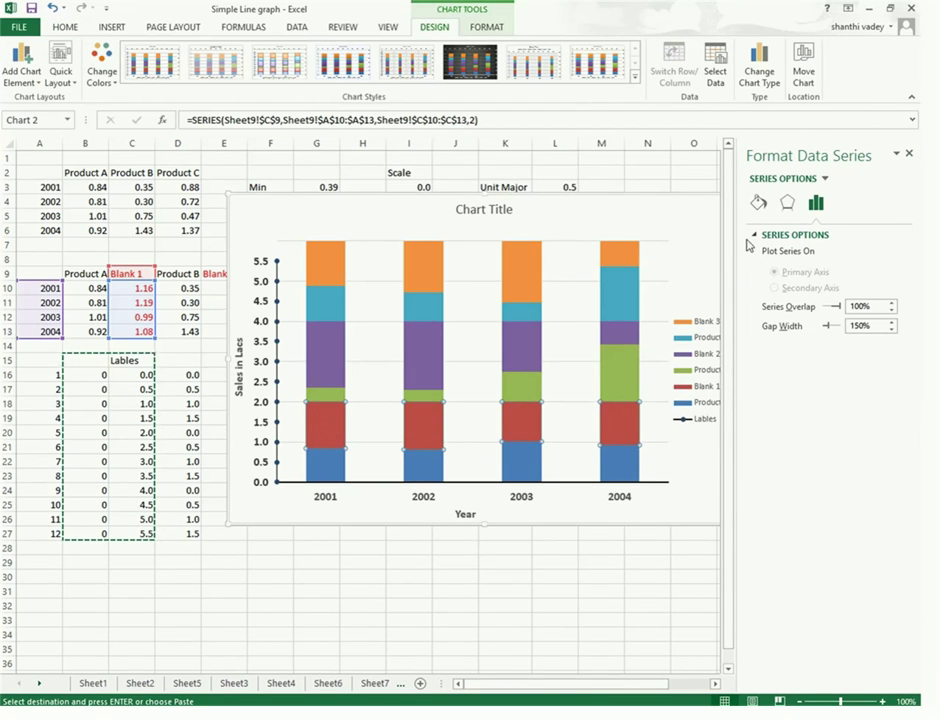
left_click(760, 204)
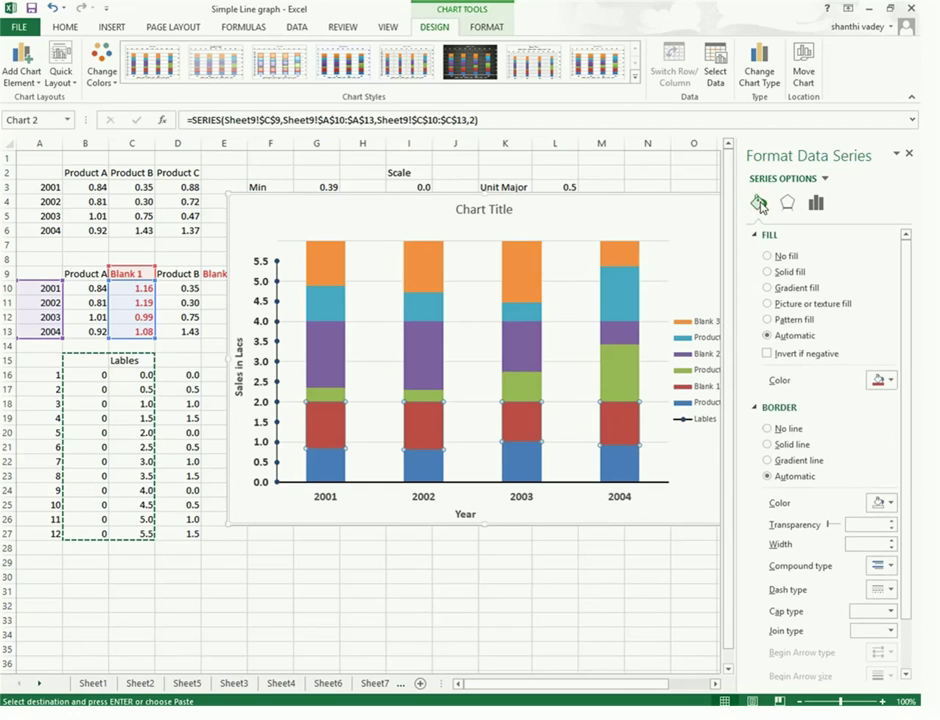
left_click(767, 257)
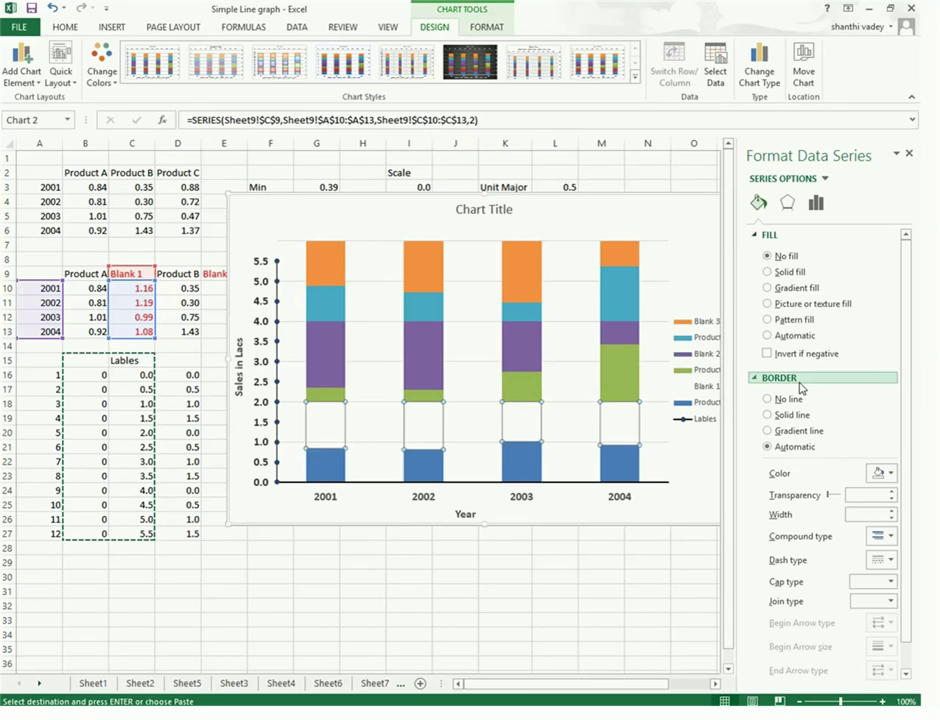
left_click(766, 399)
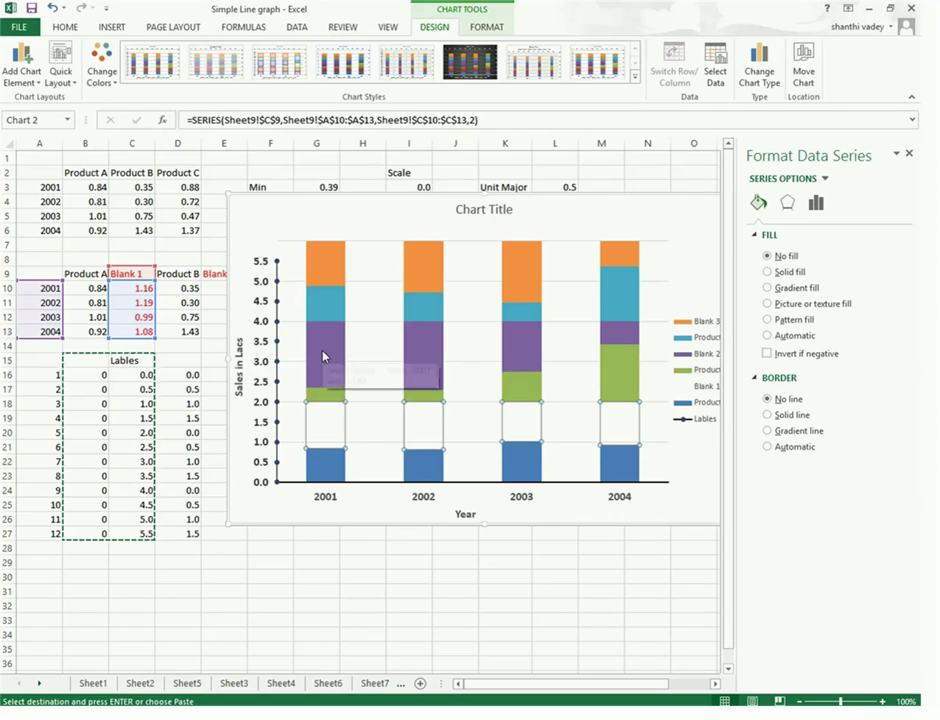
- Format the Blank 2 series with No fill and a No line border
mouse_move(325, 355)
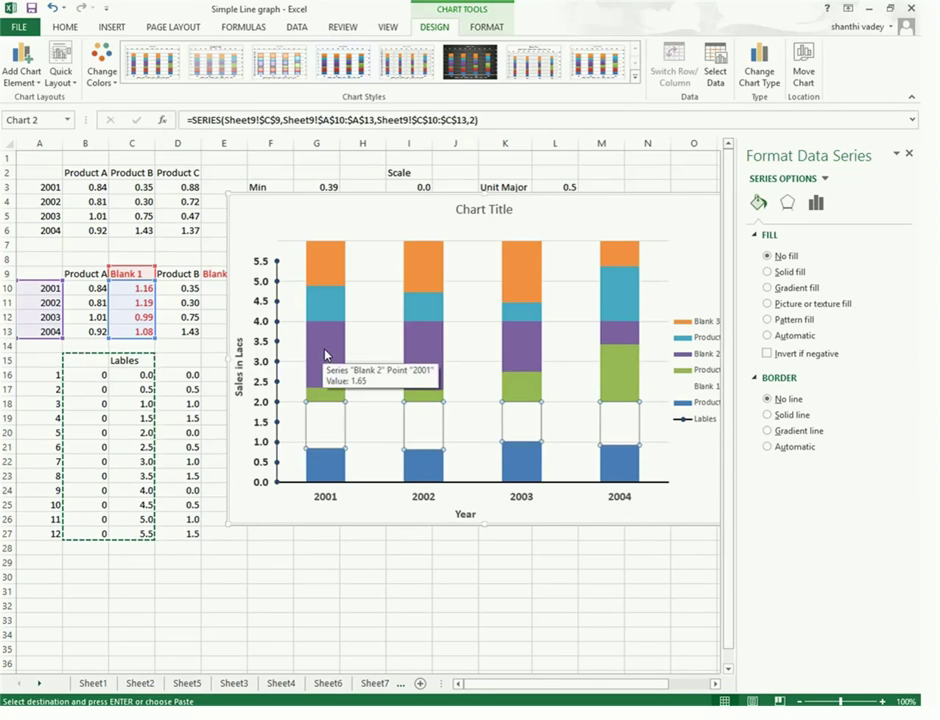
left_click(325, 355)
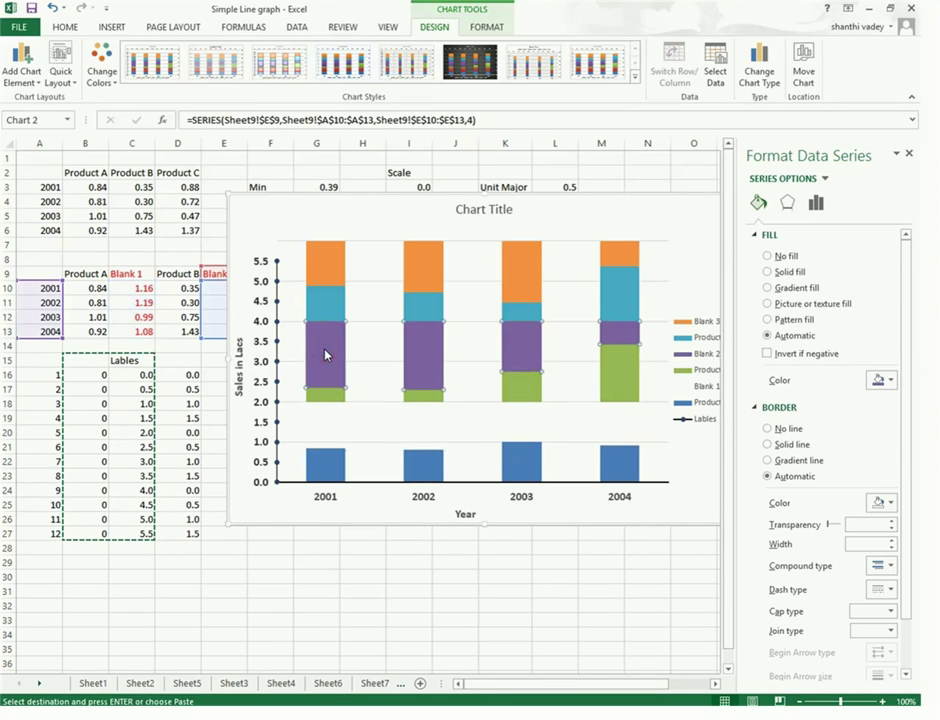
left_click(768, 256)
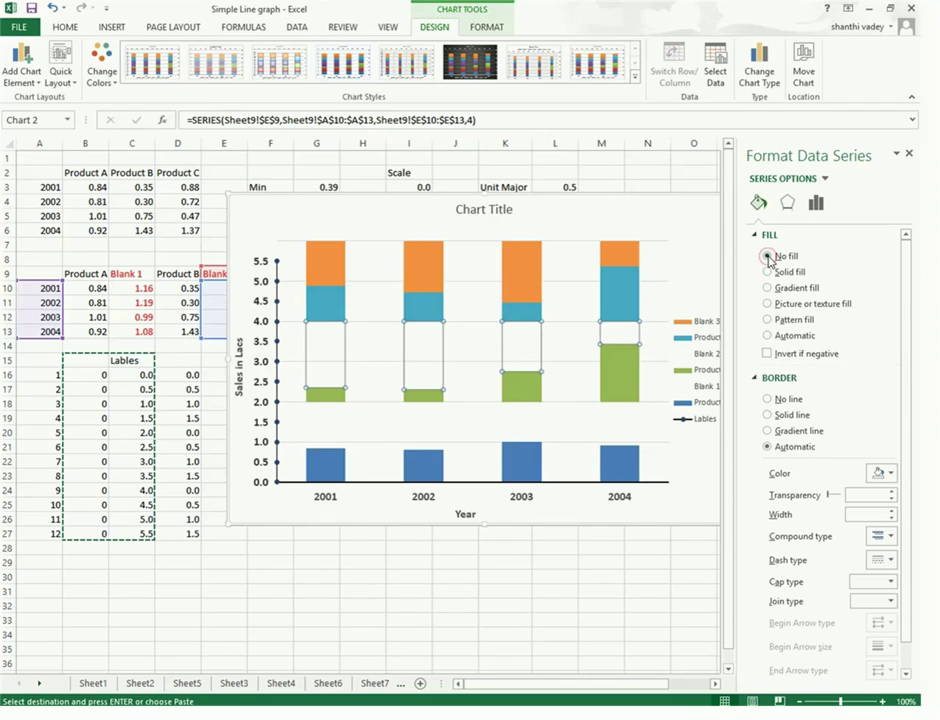
left_click(768, 399)
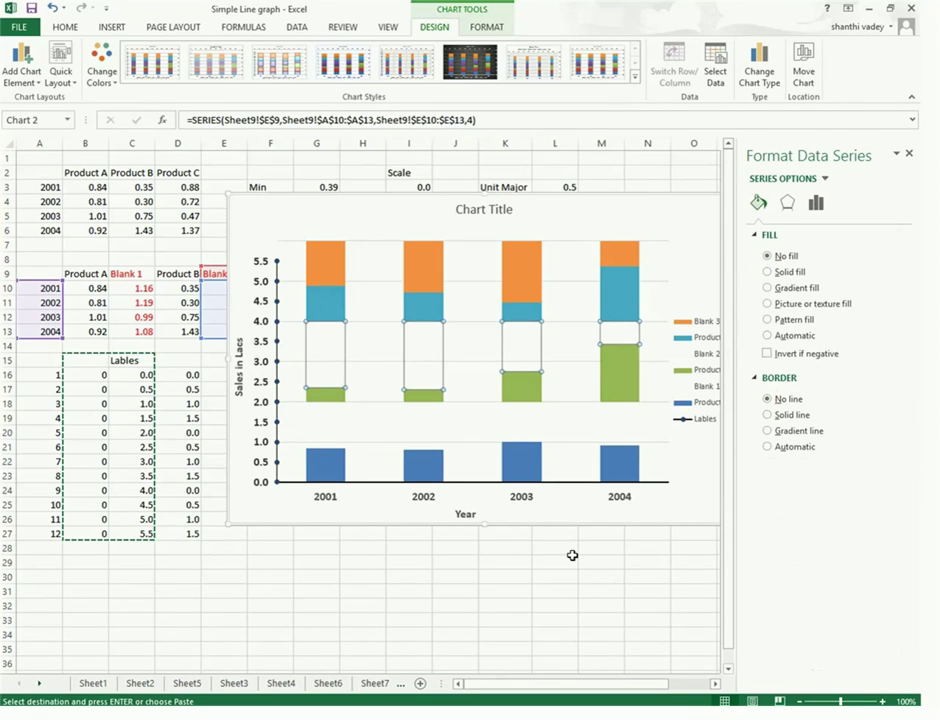
- Format the Blank 3 series with No fill and a No line border, and close the series formatting options
left_click(330, 266)
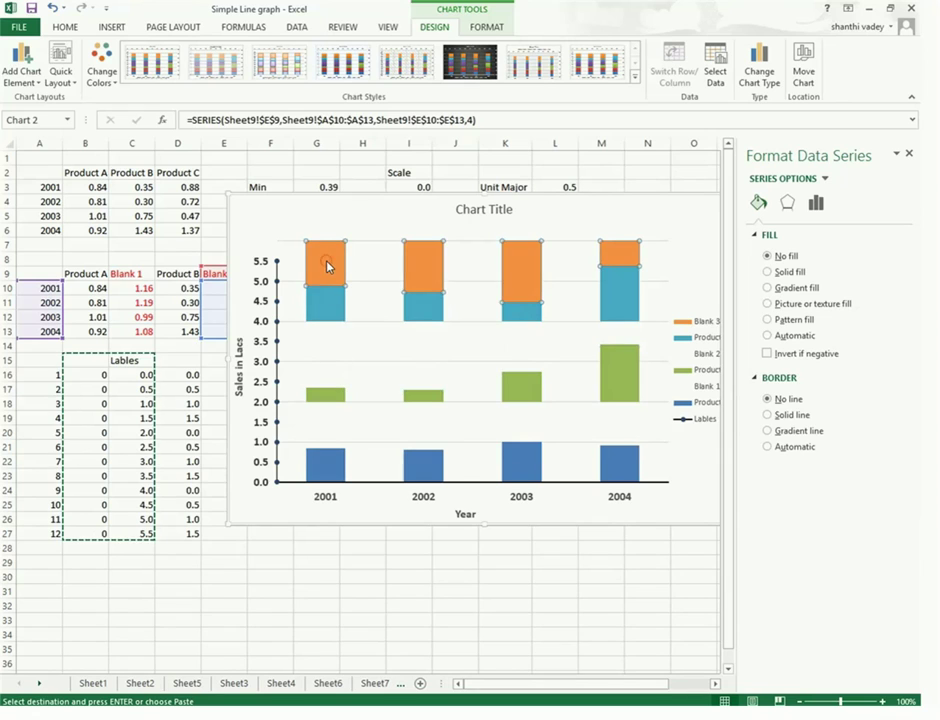
left_click(768, 256)
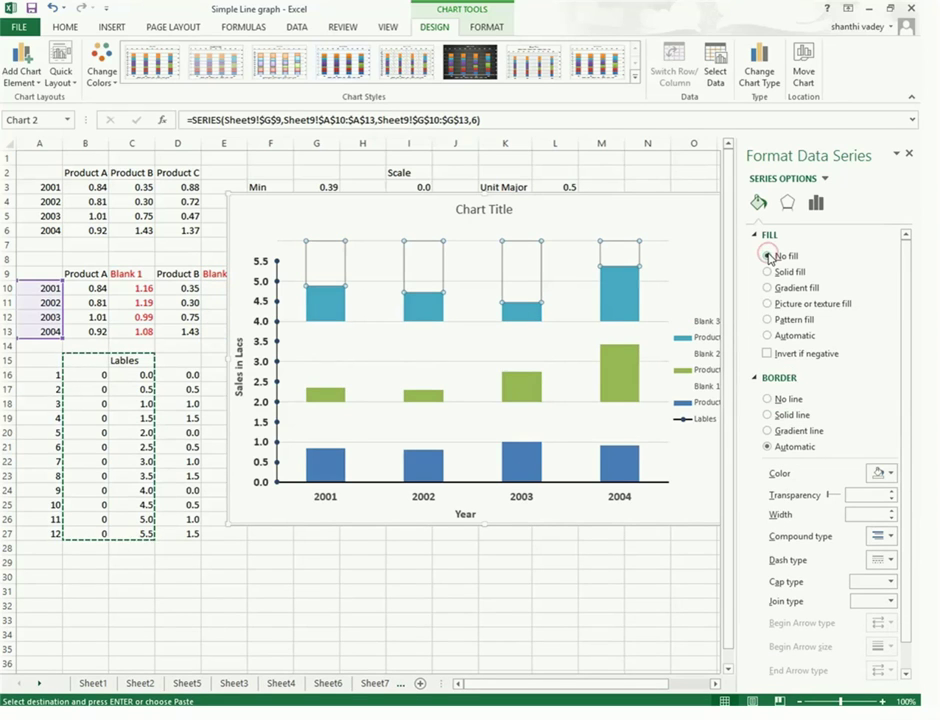
left_click(767, 414)
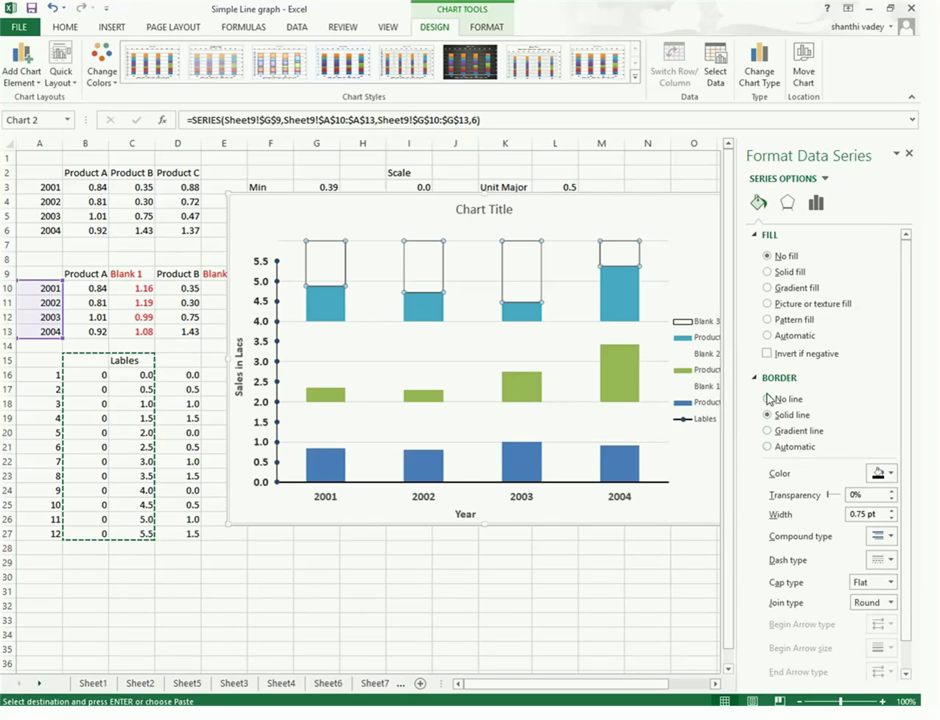
left_click(766, 399)
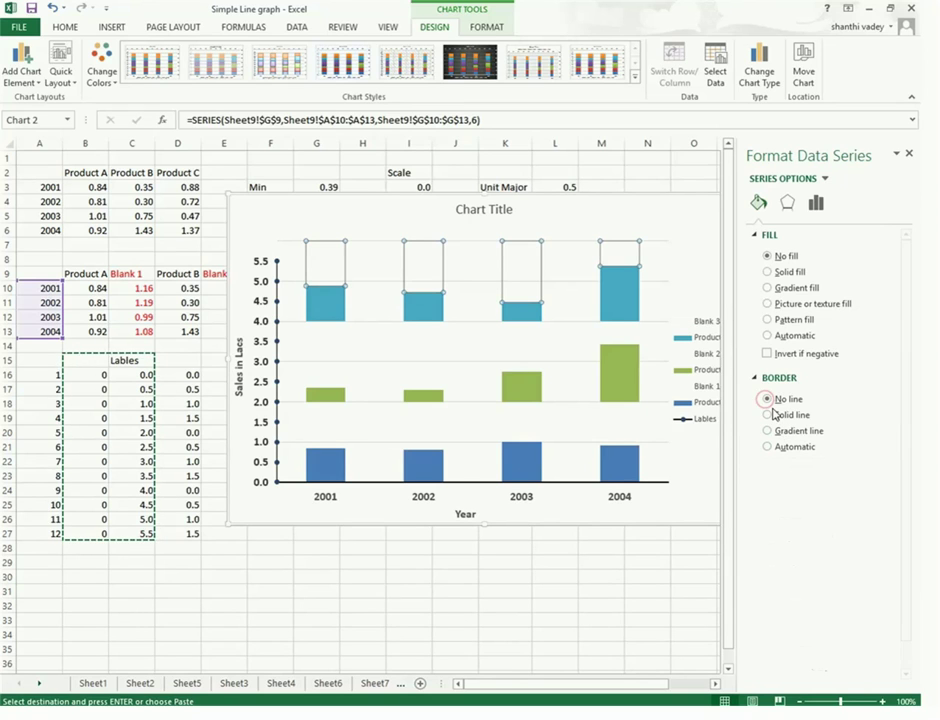
left_click(910, 154)
- Delete the Blank 3, Blank 2, Blank 1 and Lables entries from the chart legend
left_click(704, 338)
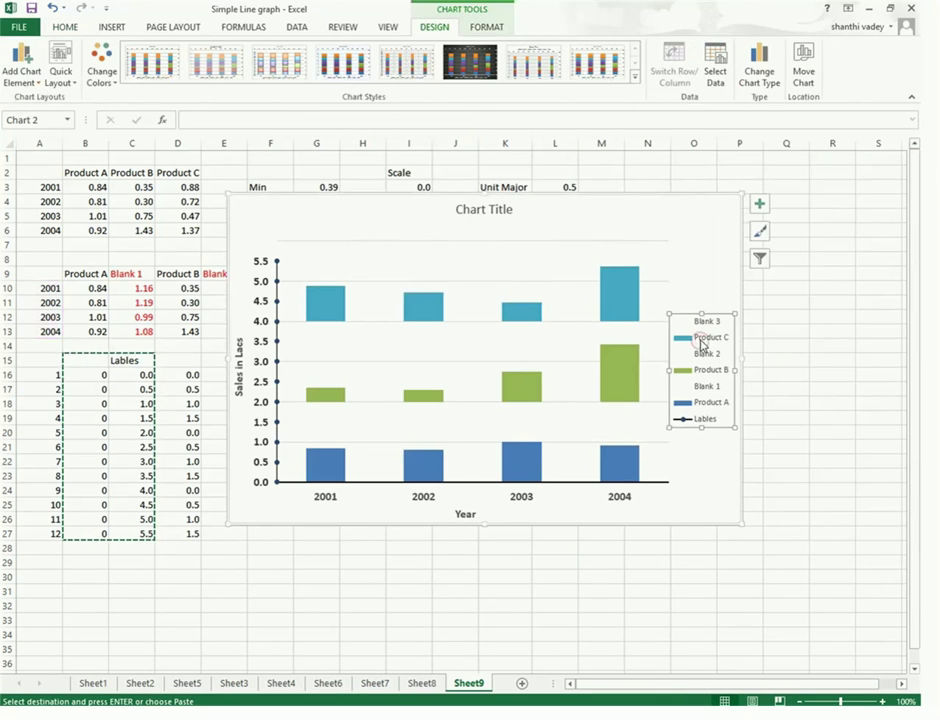
left_click(706, 326)
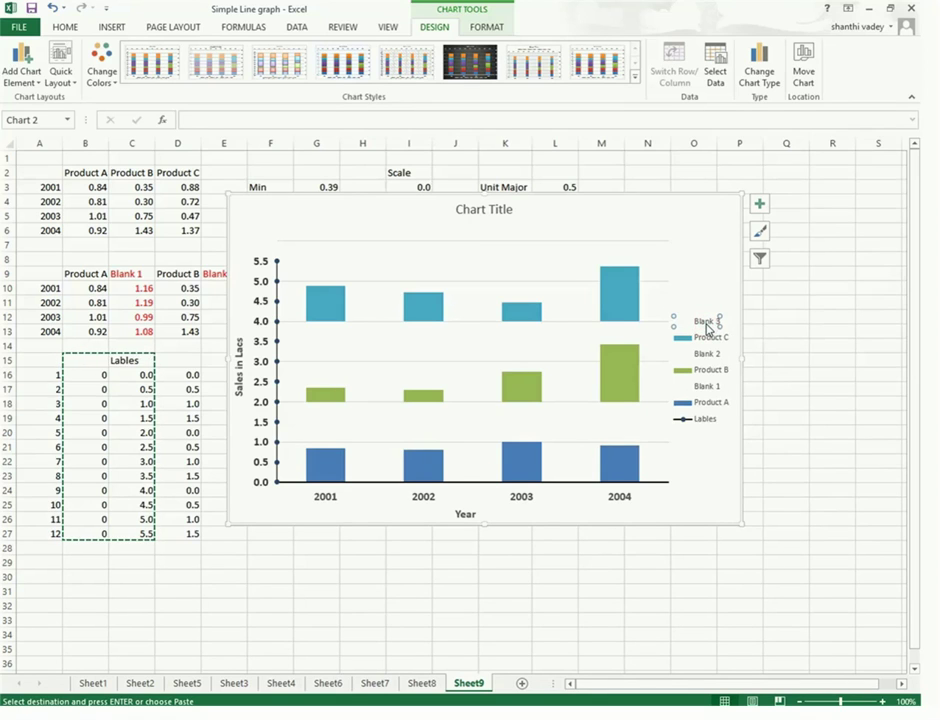
key("Delete")
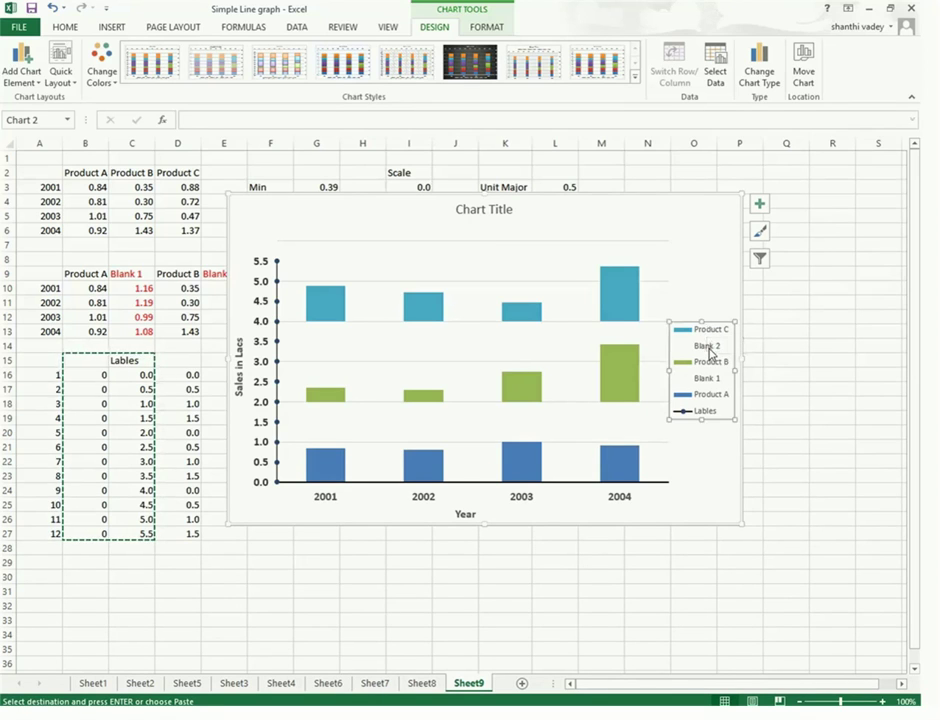
left_click(709, 350)
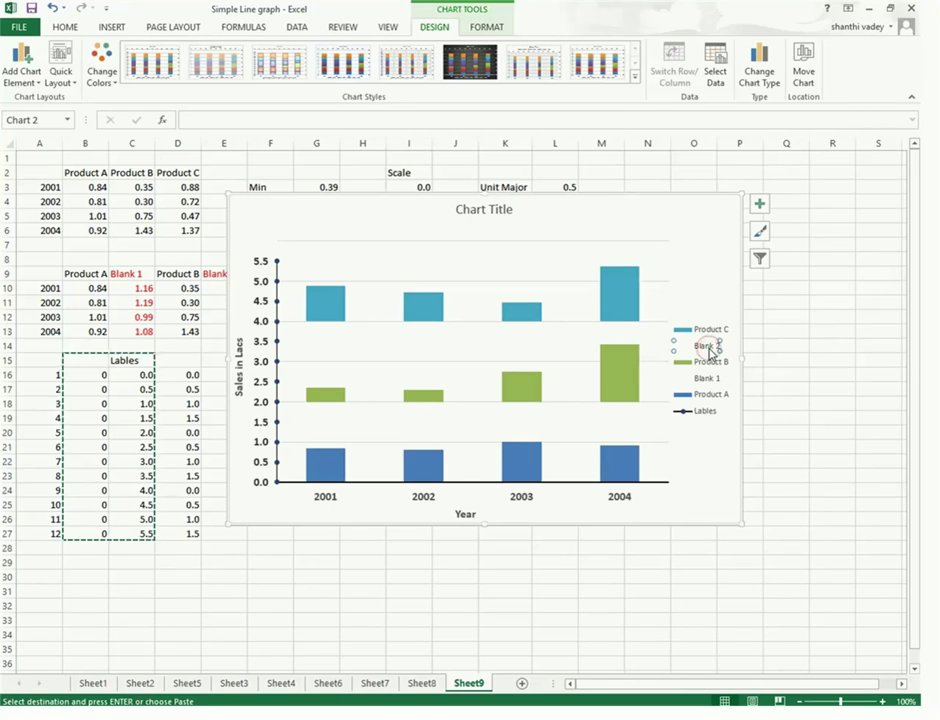
key("Delete")
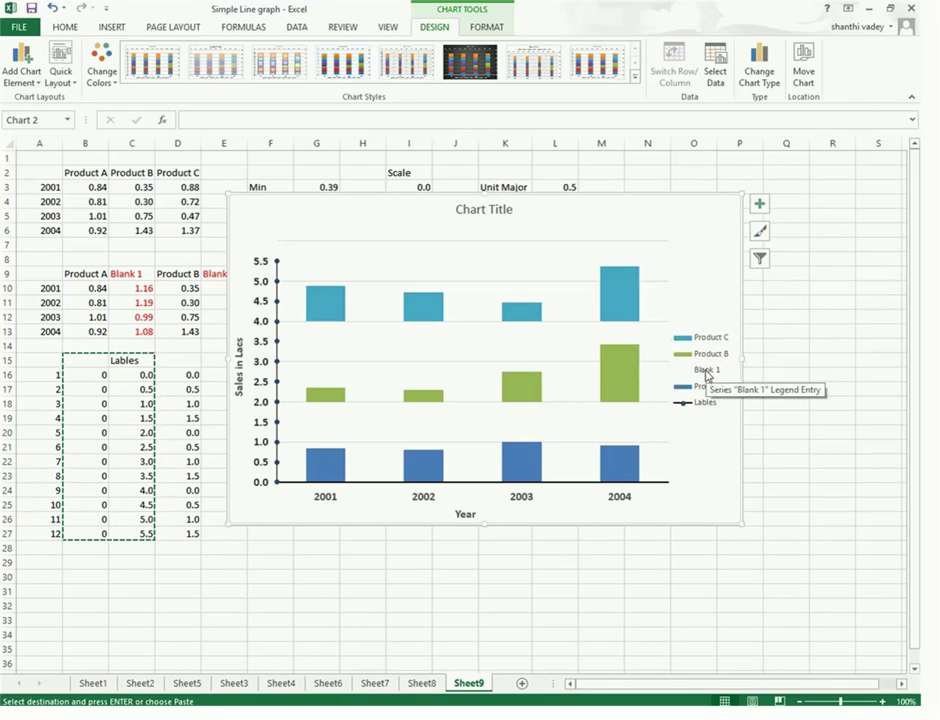
left_click(706, 371)
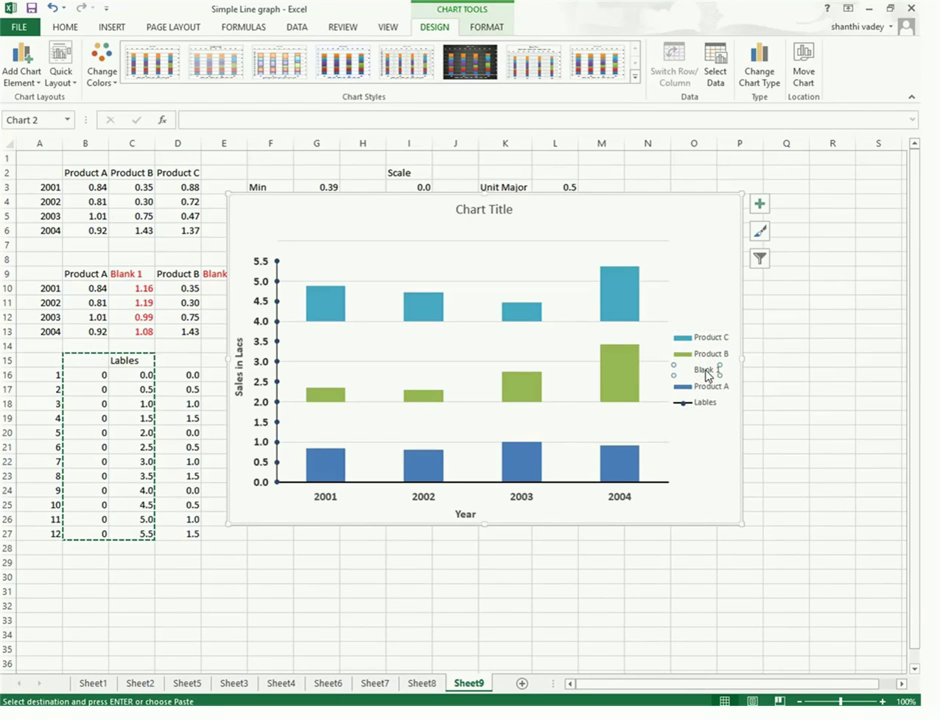
key("Delete")
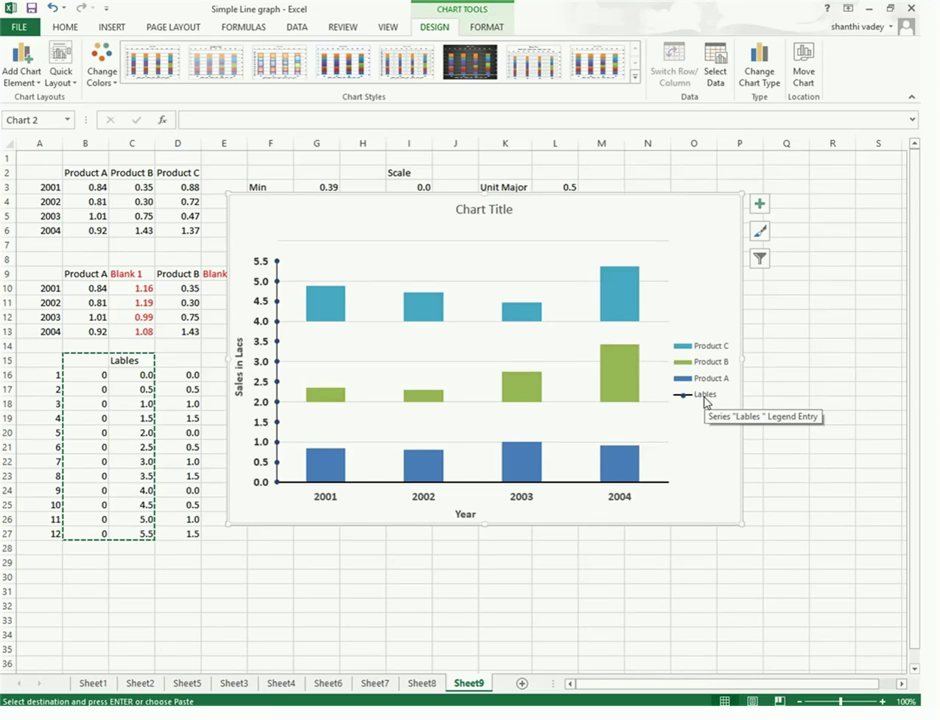
left_click(705, 400)
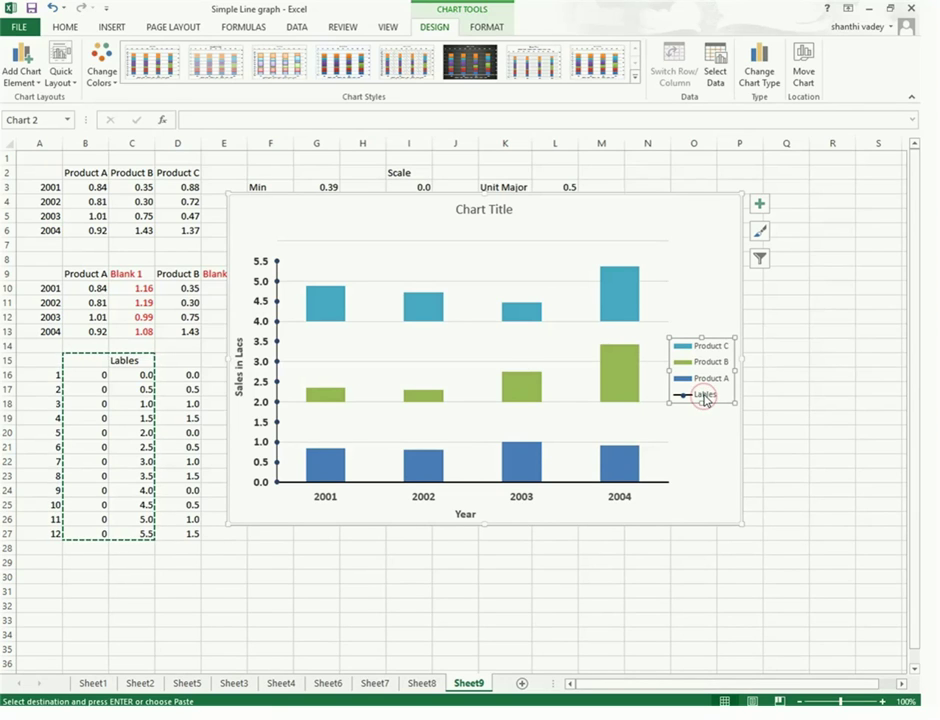
left_click(705, 400)
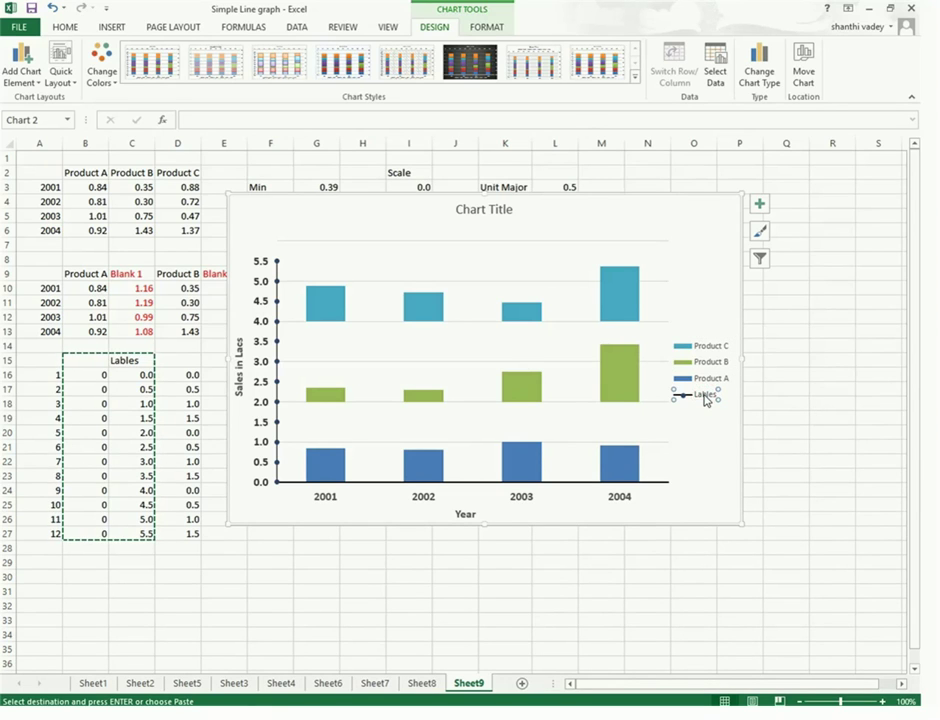
key("Delete")
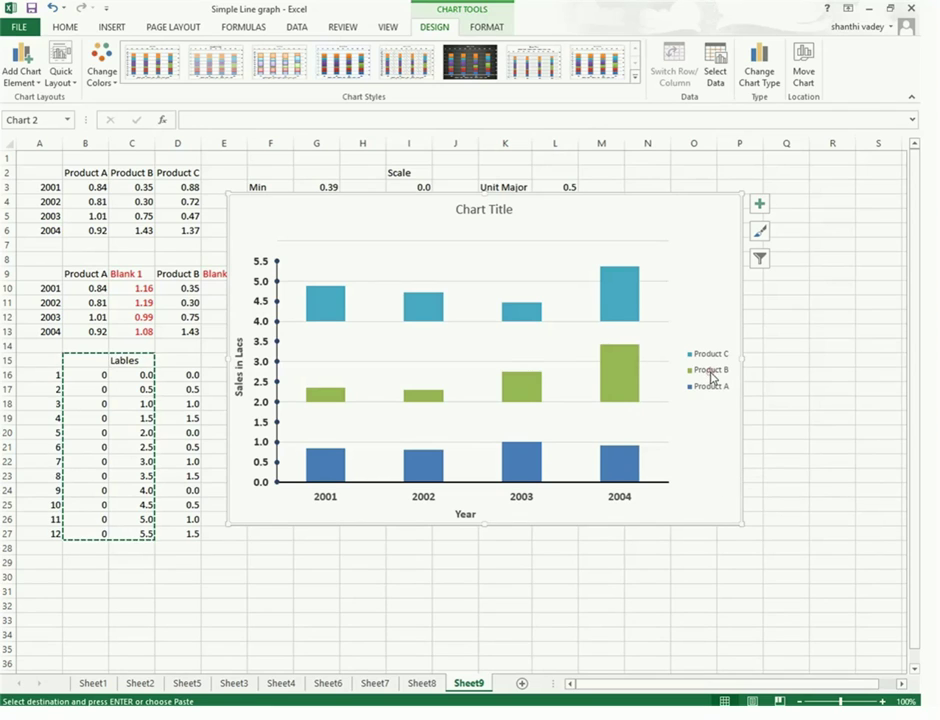
- Format the legend text as bold with a font size of 12
left_click(712, 377)
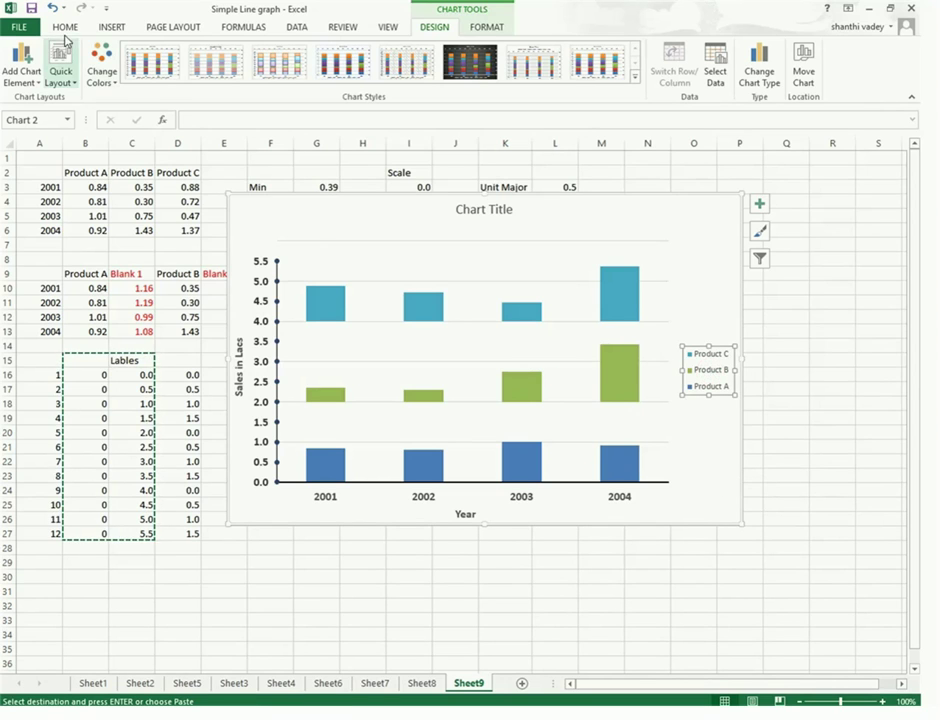
left_click(64, 27)
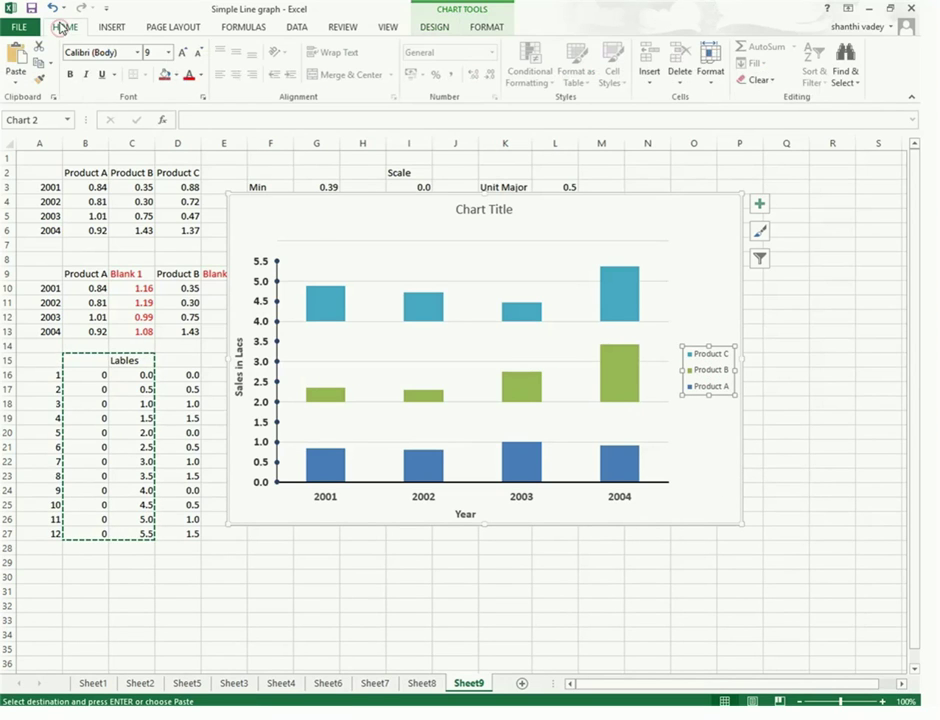
left_click(170, 57)
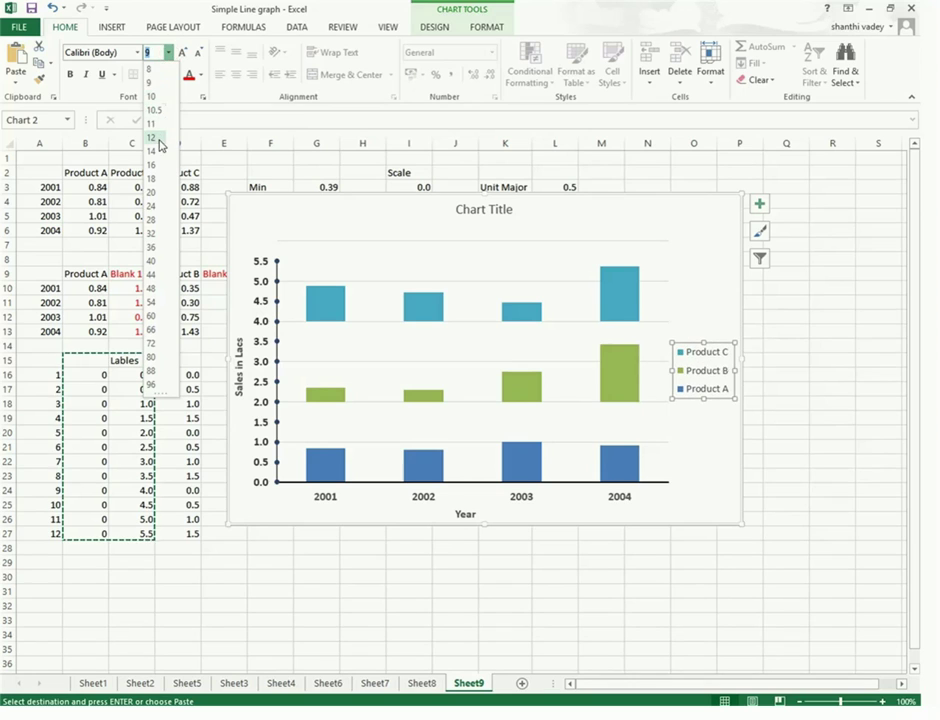
left_click(153, 139)
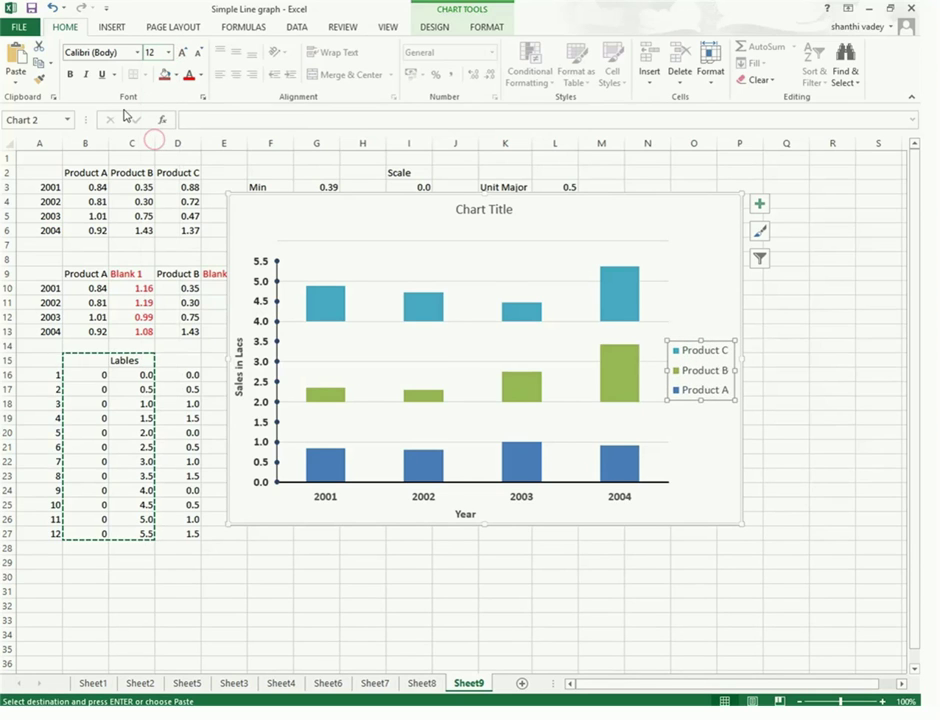
left_click(70, 76)
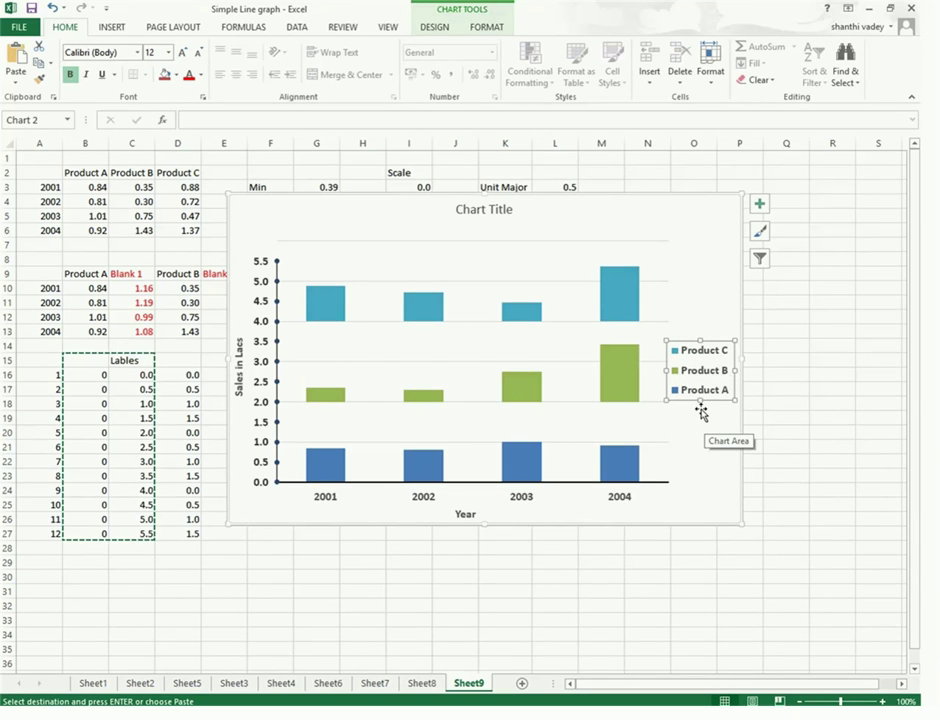
- Stretch the legend downward and upward so each product entry sits beside its own column panel, and deselect the chart
left_click_drag(700, 400, 688, 500)
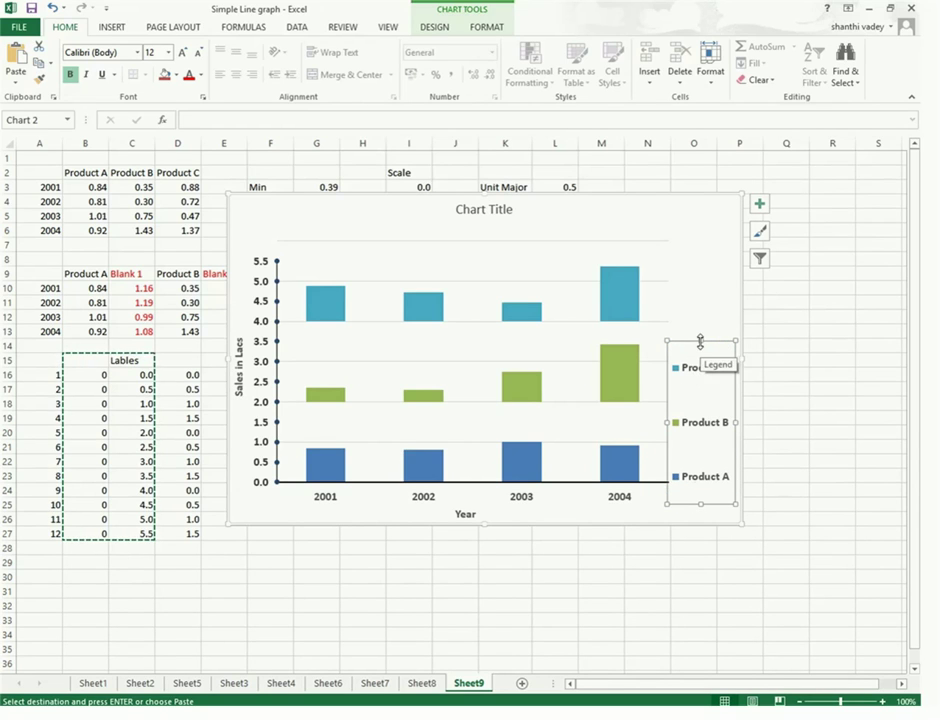
left_click_drag(701, 341, 704, 273)
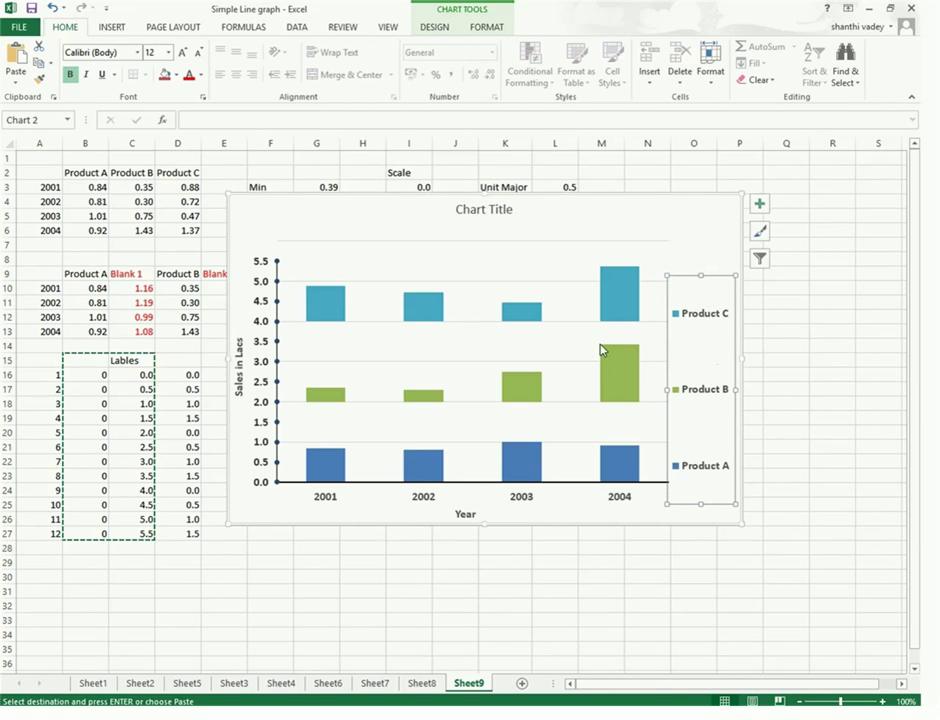
left_click(817, 433)
- Fill the Product C columns with the standard blue color
mouse_move(330, 327)
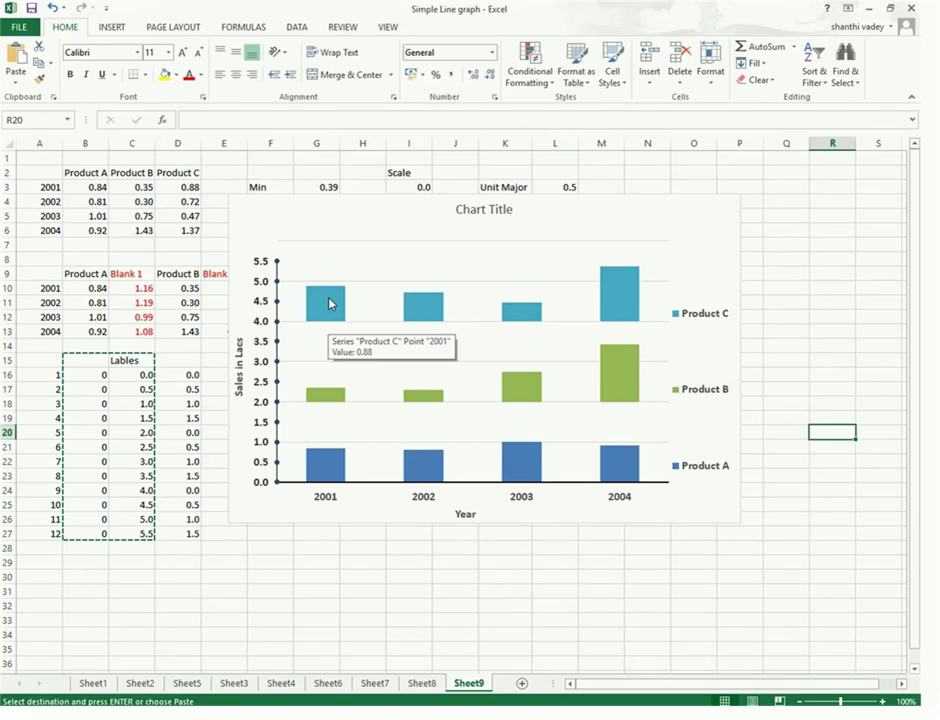
left_click(330, 303)
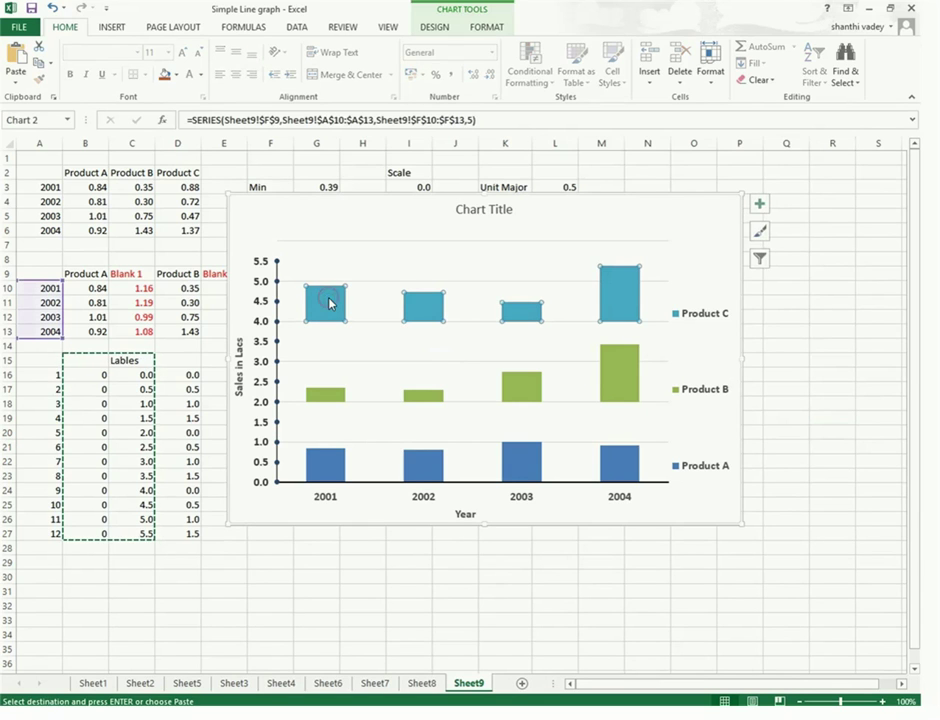
left_click(178, 77)
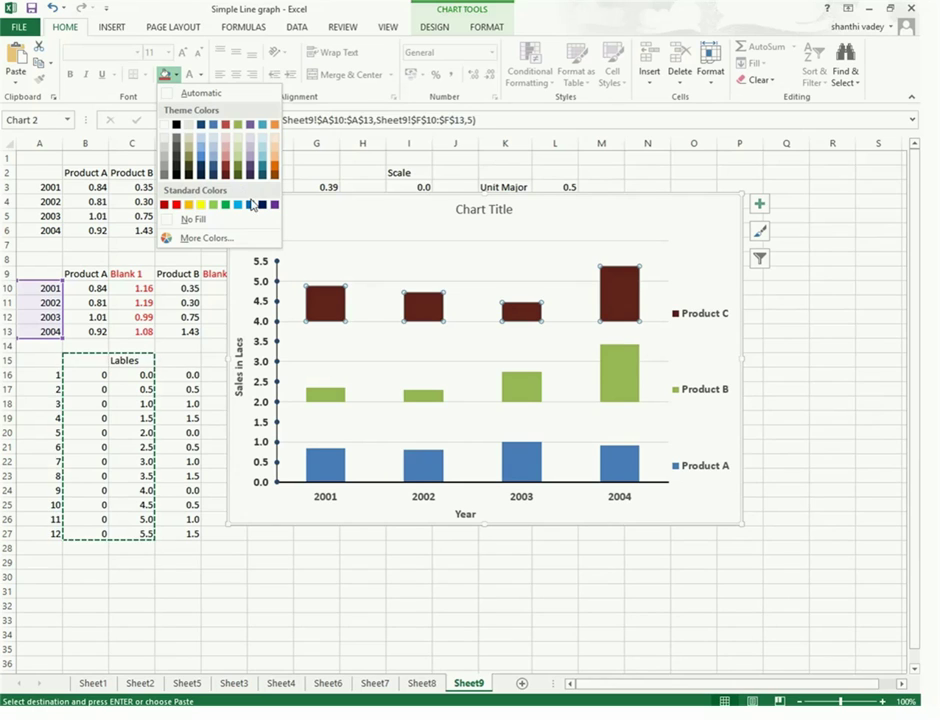
left_click(249, 206)
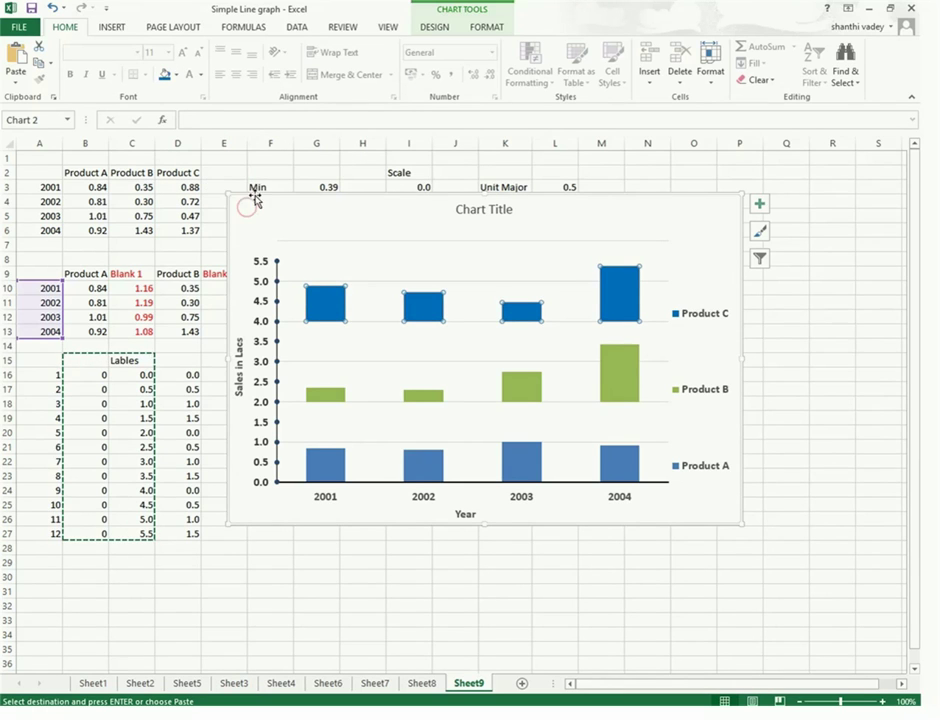
- Fill the Product B columns with the standard green color
left_click(339, 400)
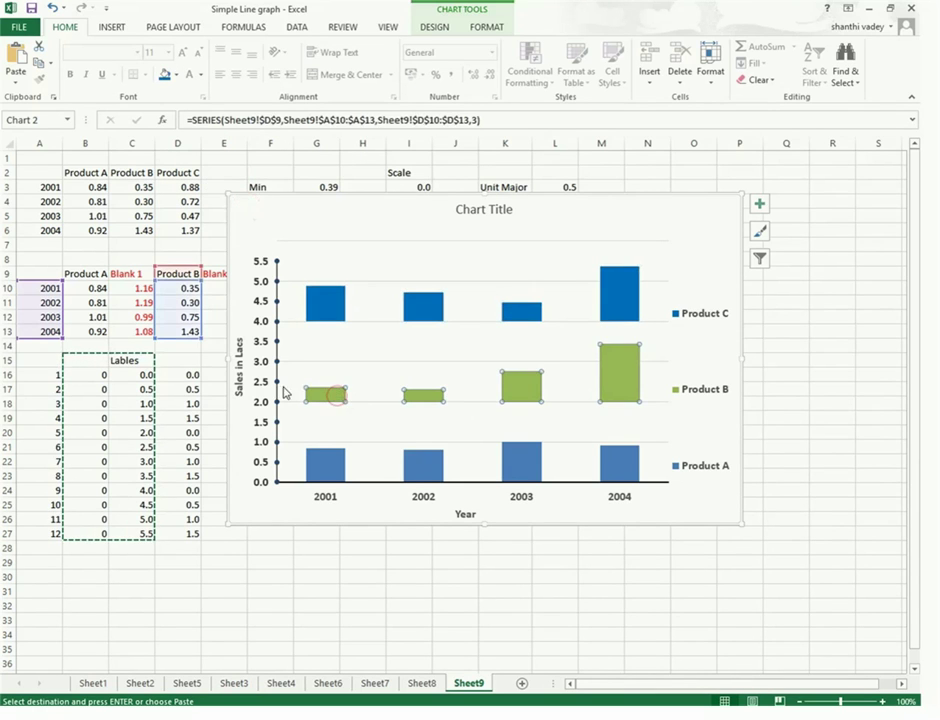
left_click(178, 75)
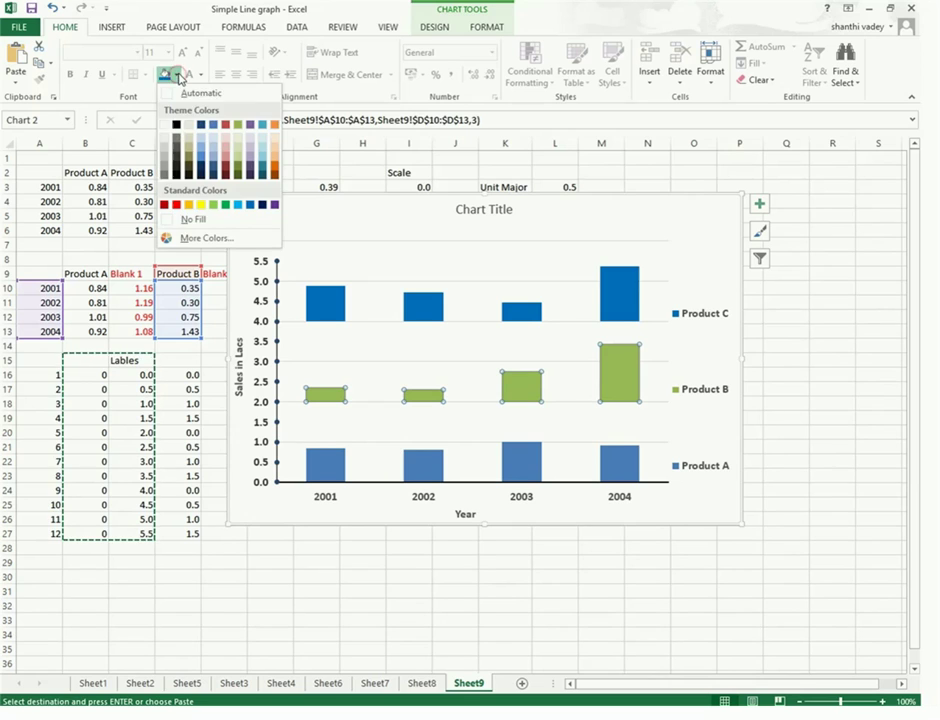
left_click(225, 206)
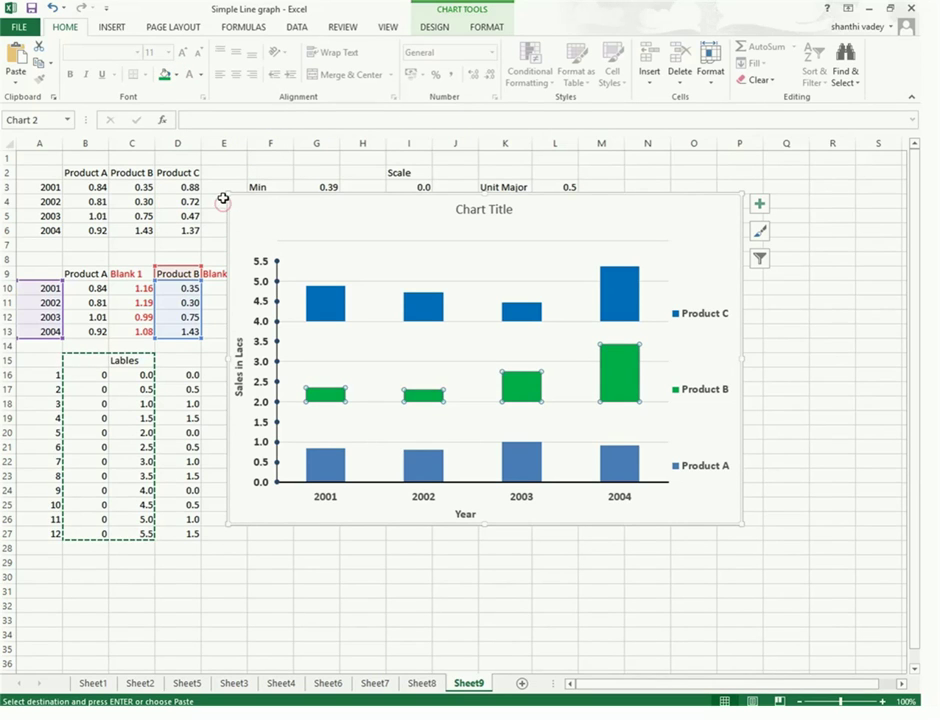
- Fill the Product A columns with the standard red color and deselect the chart
left_click(325, 470)
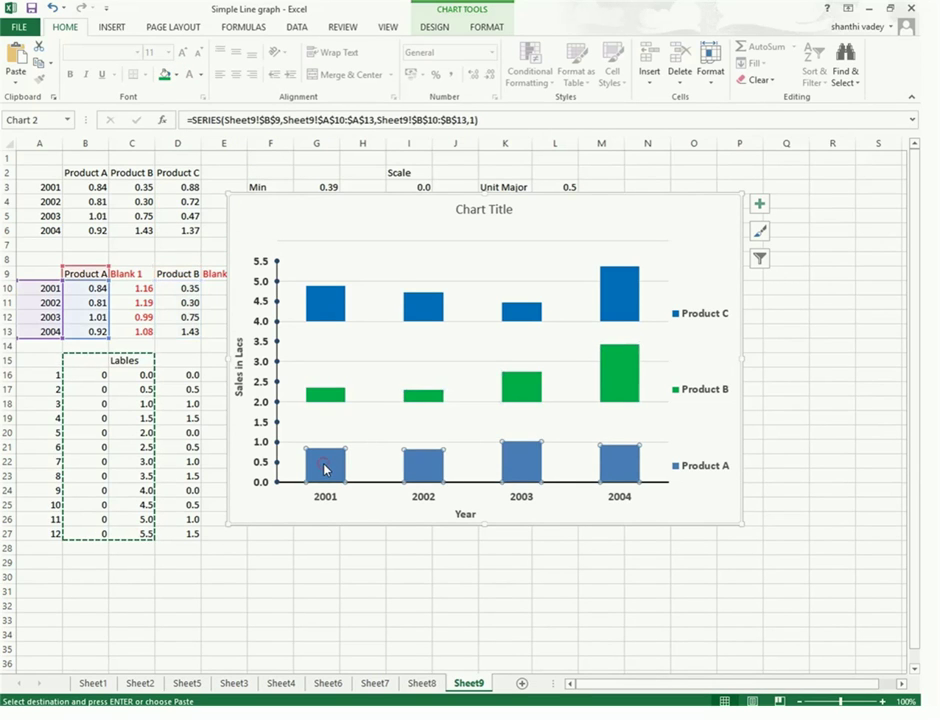
left_click(176, 75)
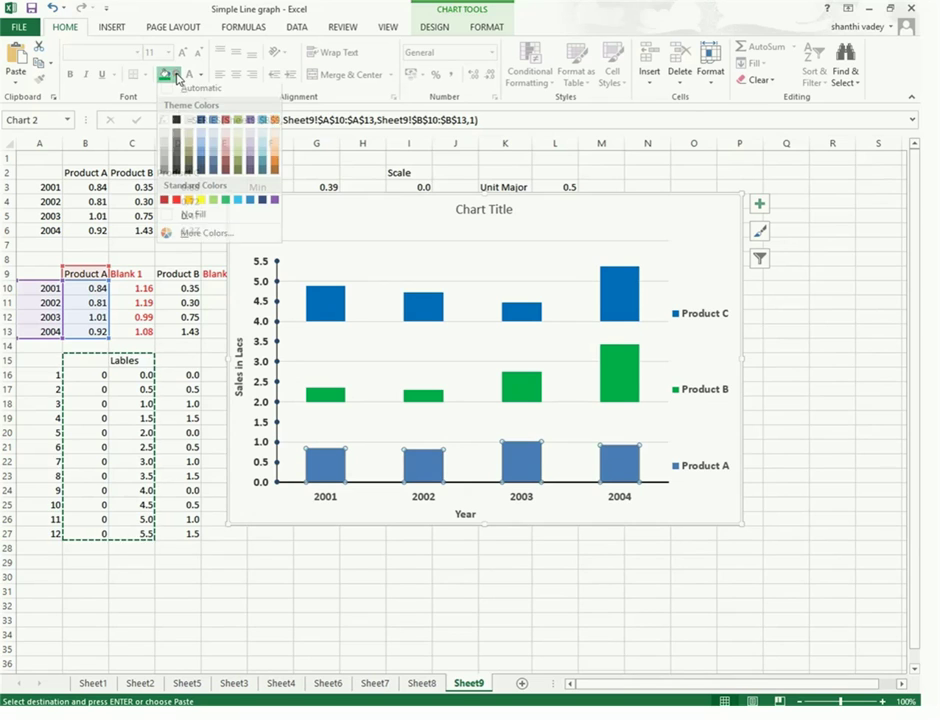
left_click(176, 204)
left_click(355, 576)
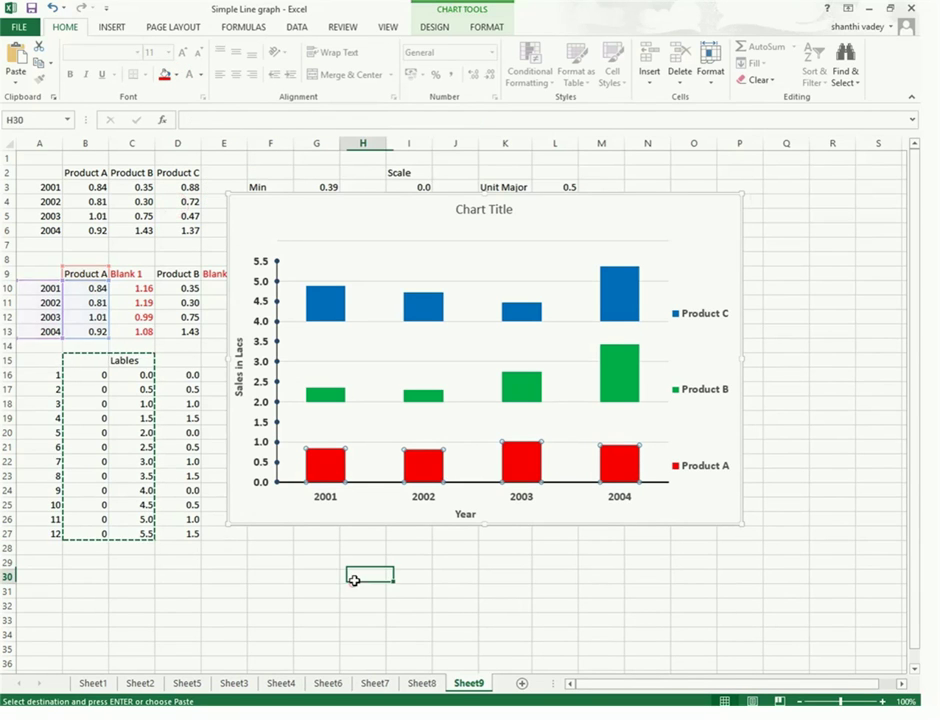
- Add data labels to the Product C, Product B and Product A columns
mouse_move(329, 305)
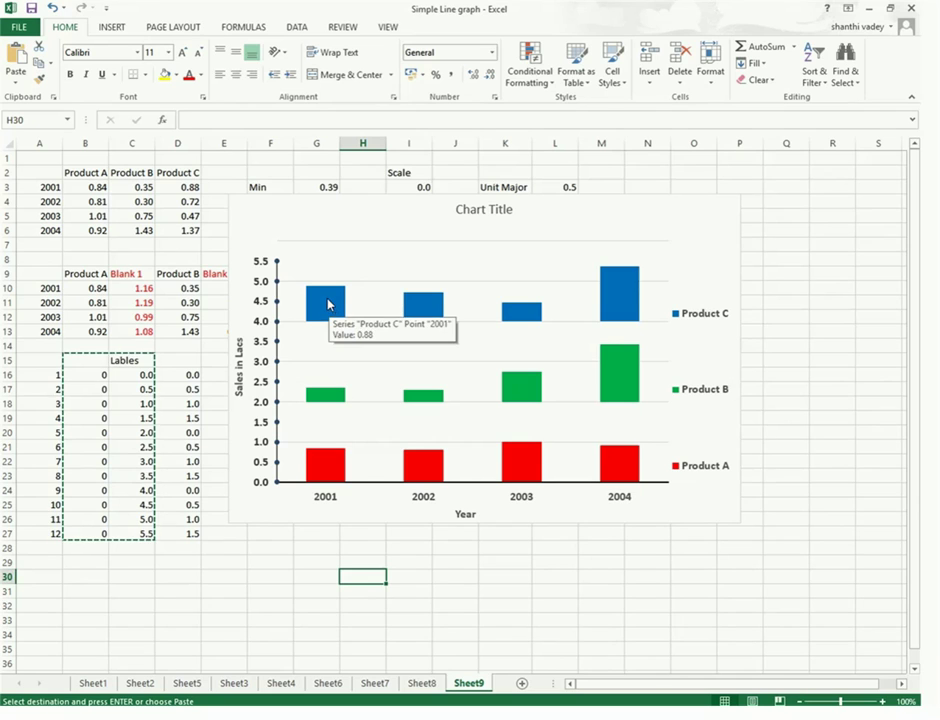
right_click(329, 305)
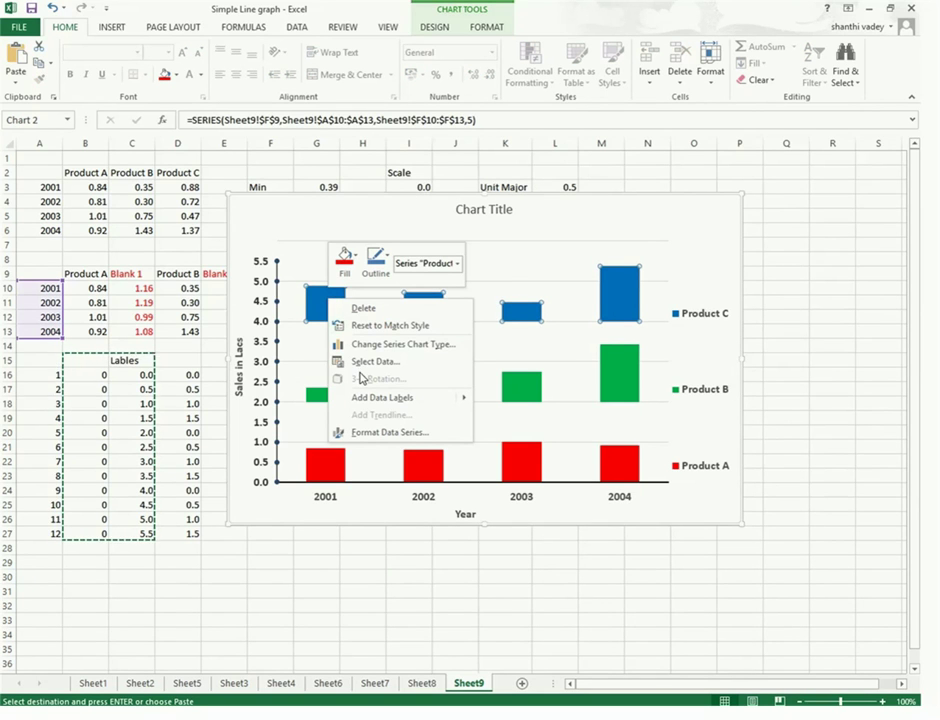
mouse_move(395, 398)
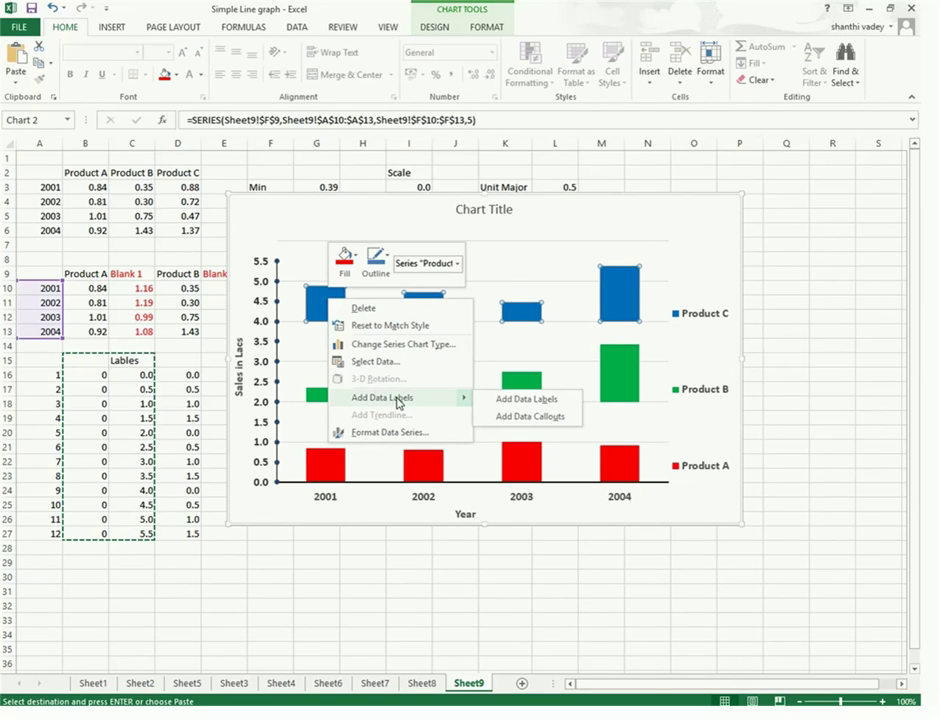
left_click(527, 400)
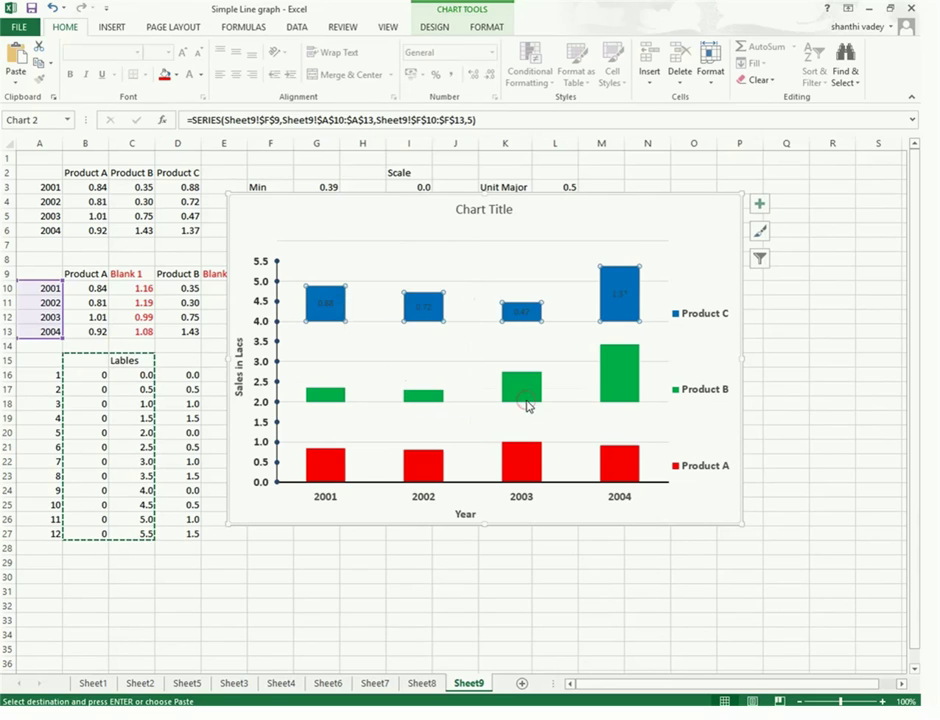
right_click(326, 402)
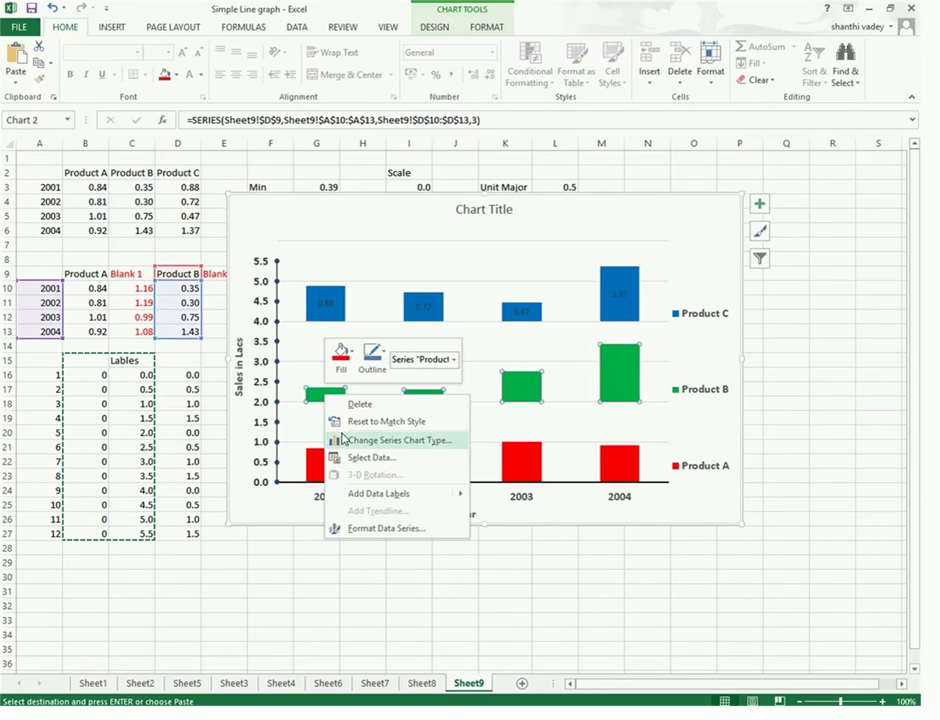
mouse_move(418, 497)
left_click(533, 497)
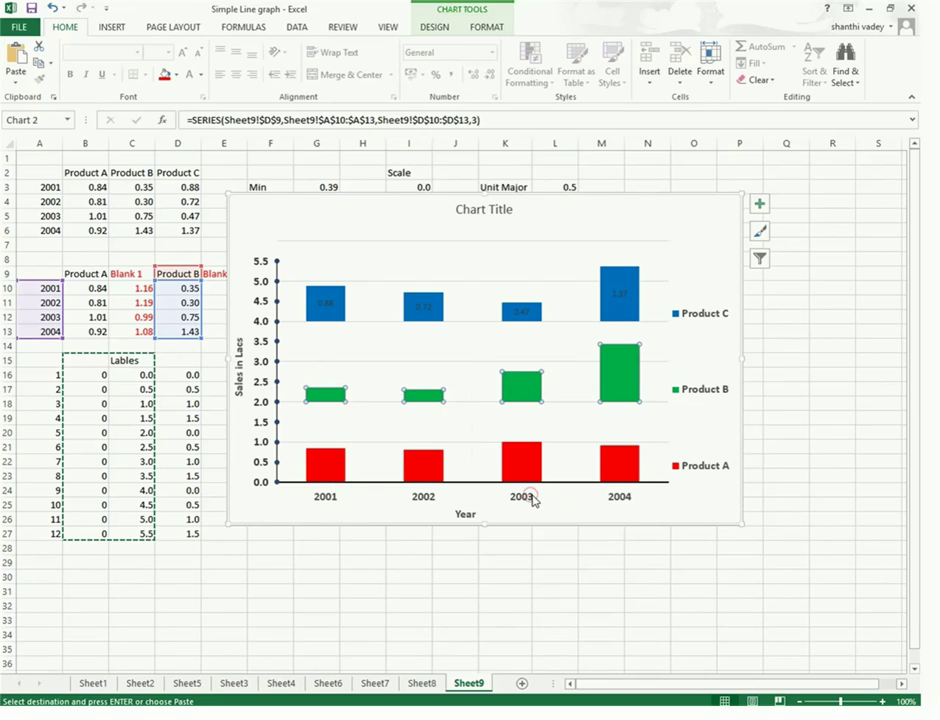
right_click(330, 470)
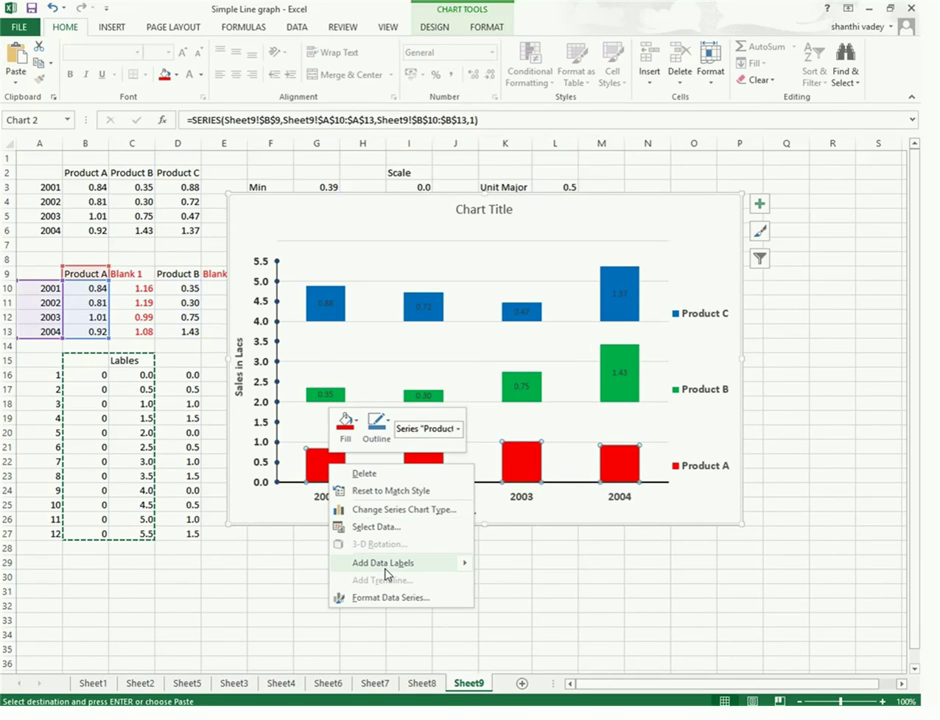
mouse_move(398, 566)
left_click(528, 567)
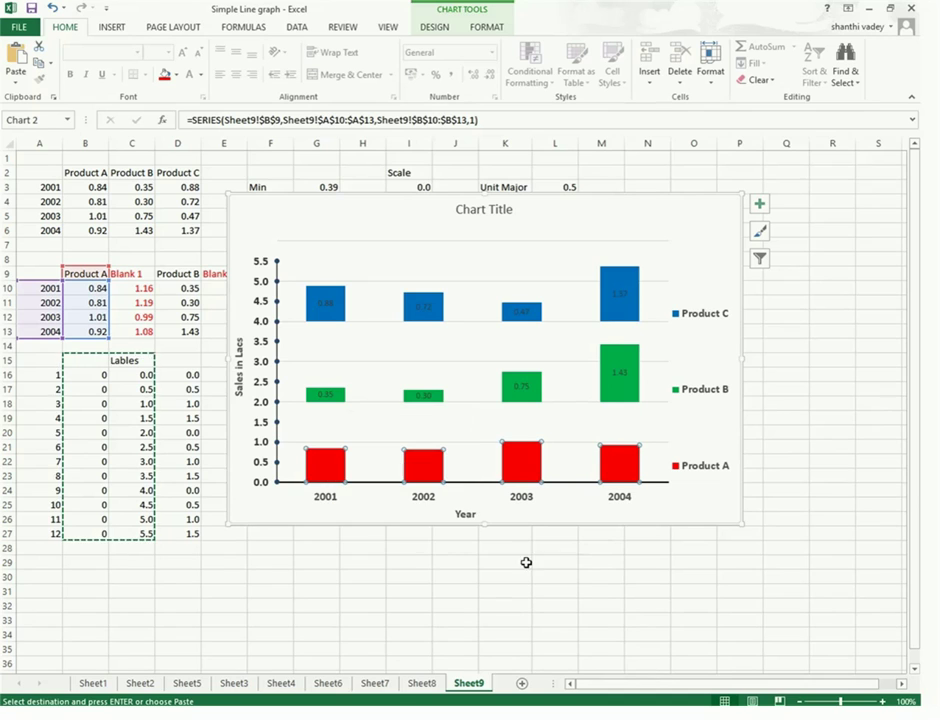
- Make the Product C data labels white and bold
left_click(329, 320)
double_click(329, 320)
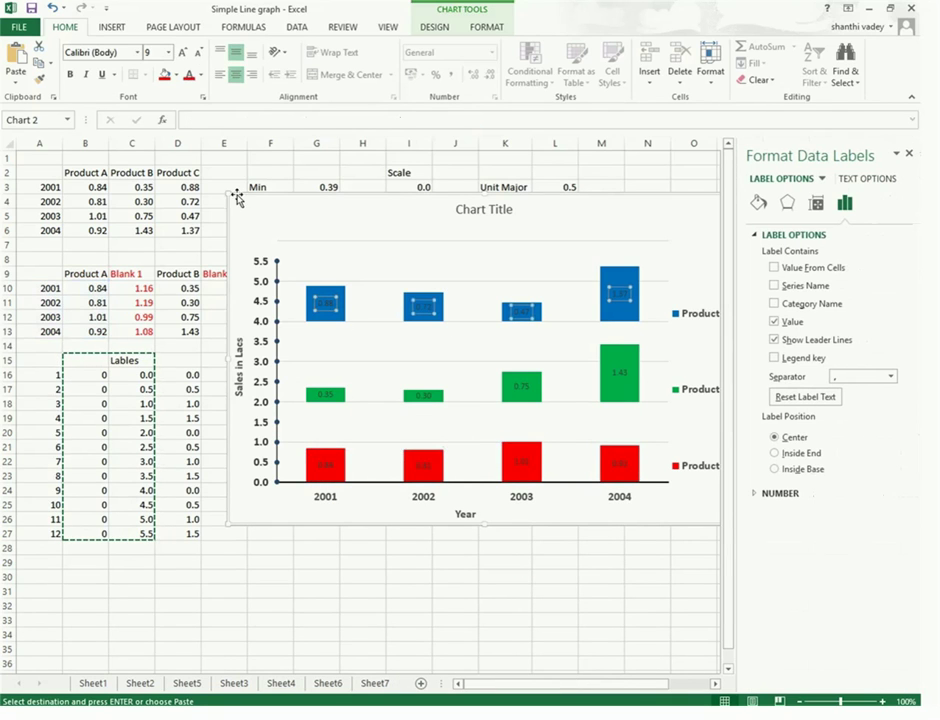
left_click(65, 28)
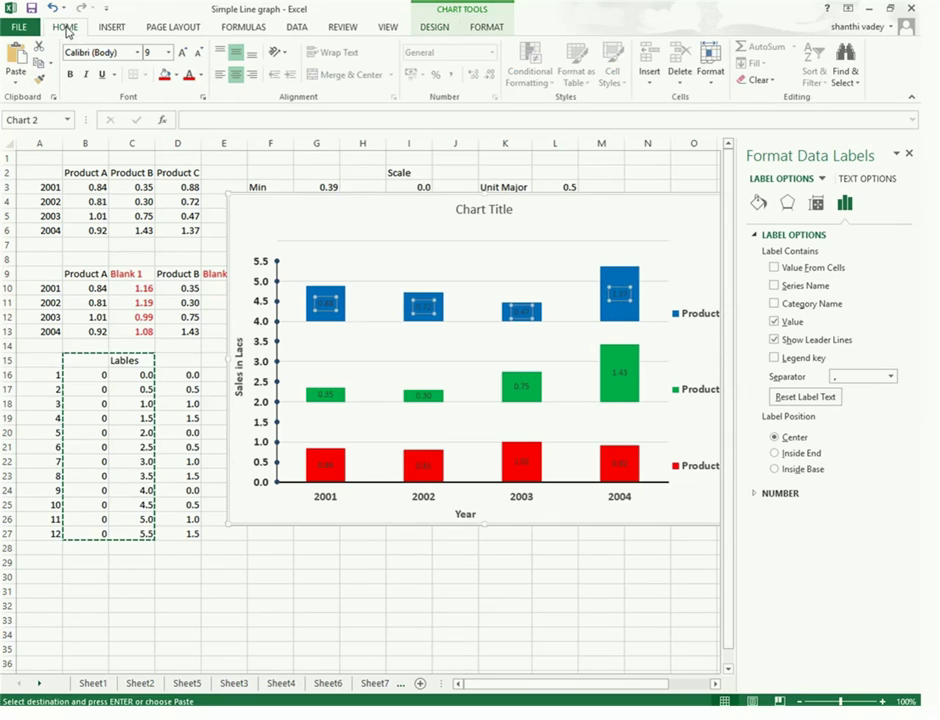
left_click(200, 75)
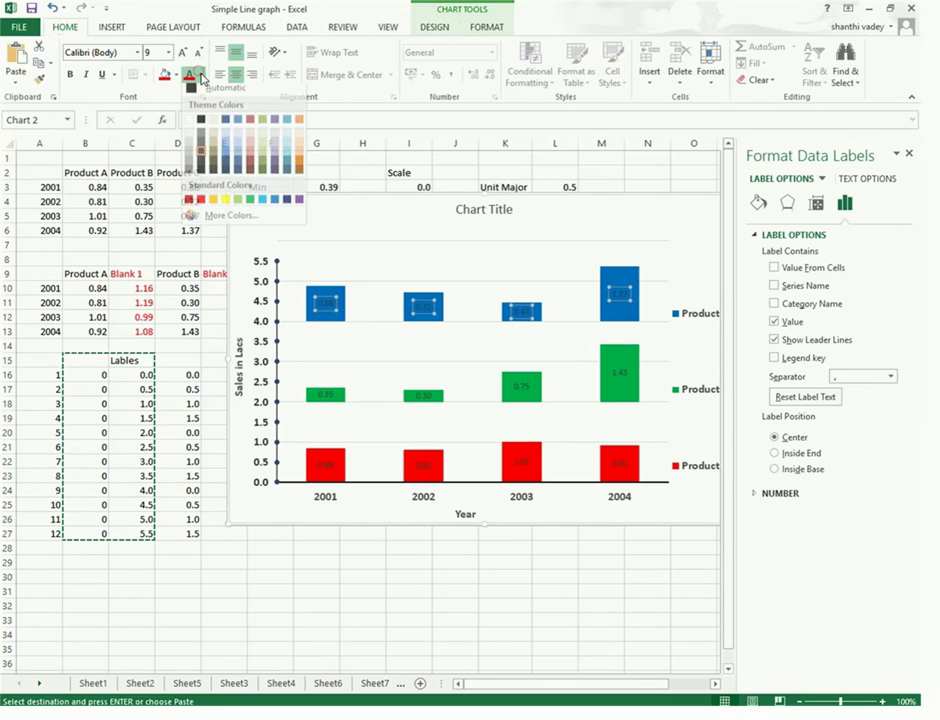
left_click(189, 124)
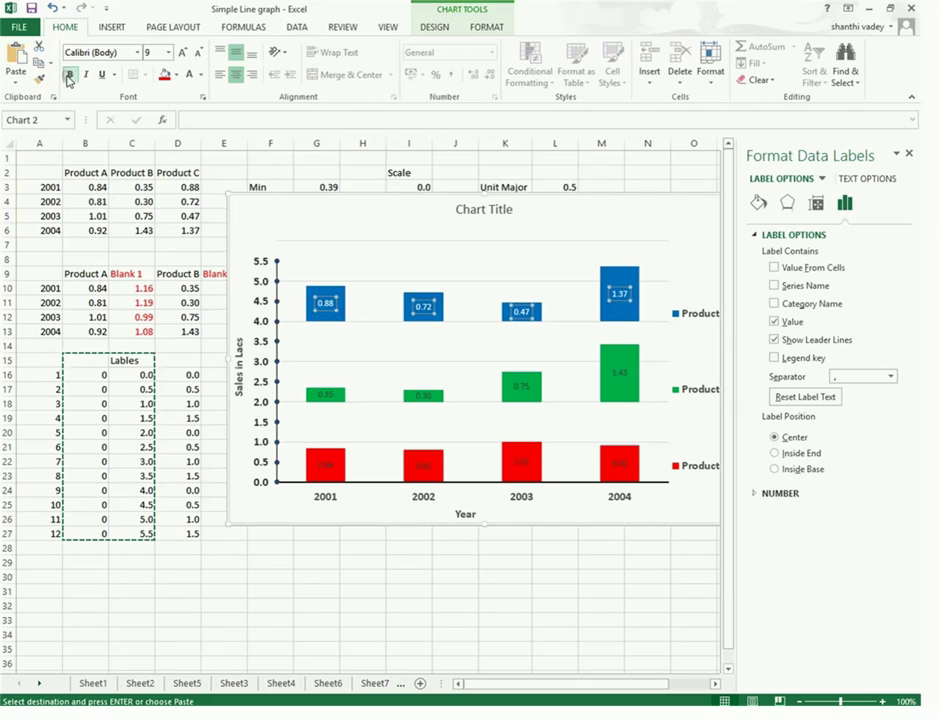
- Make the Product B and Product A data labels white and bold, and close the formatting pane
left_click(327, 395)
left_click(189, 75)
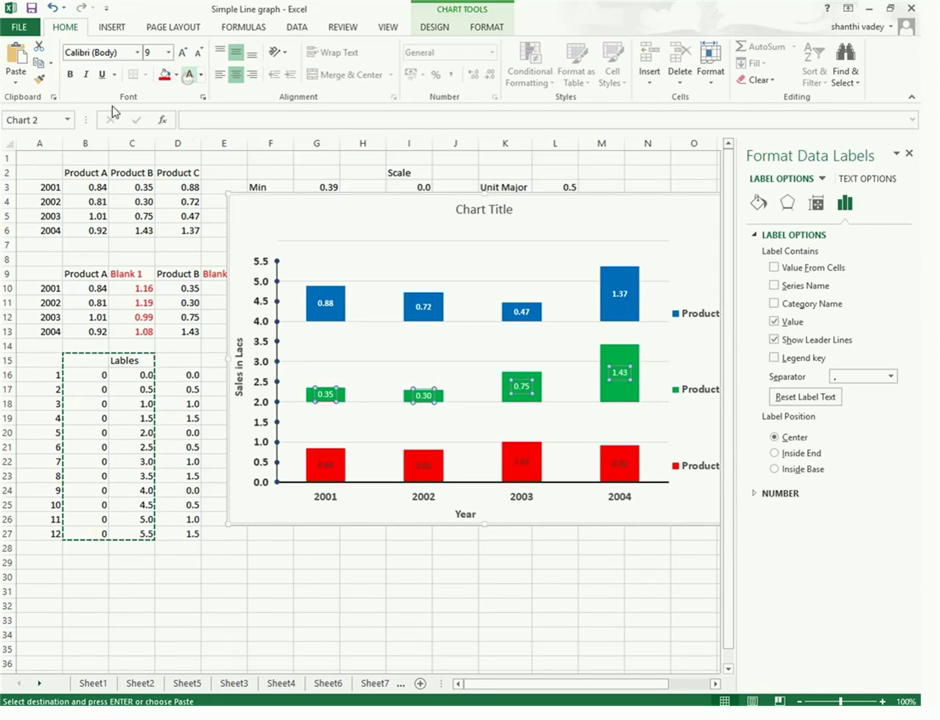
left_click(71, 76)
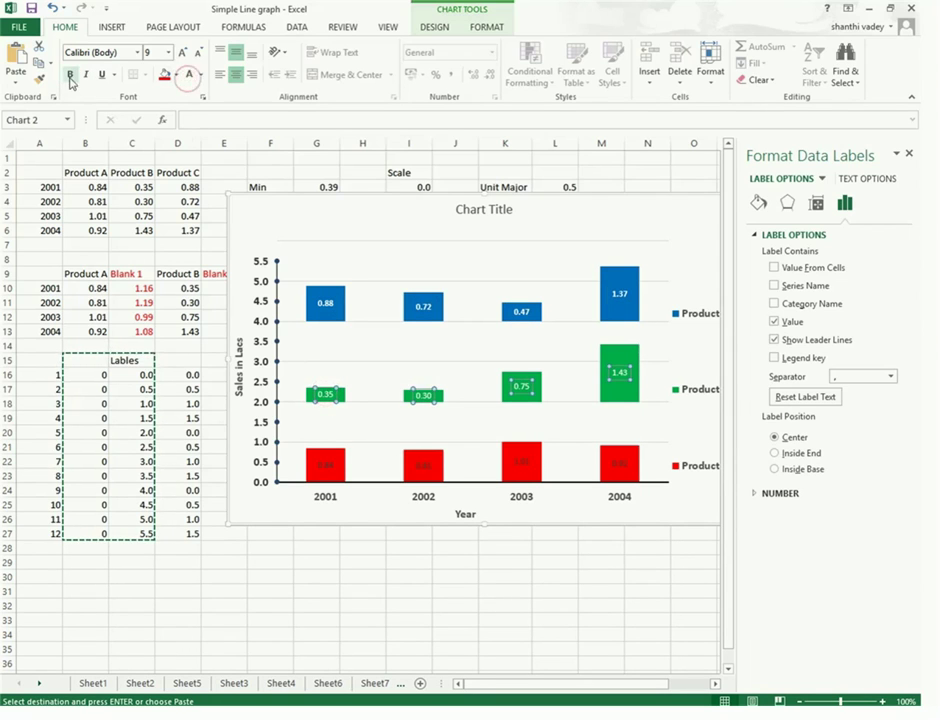
left_click(329, 465)
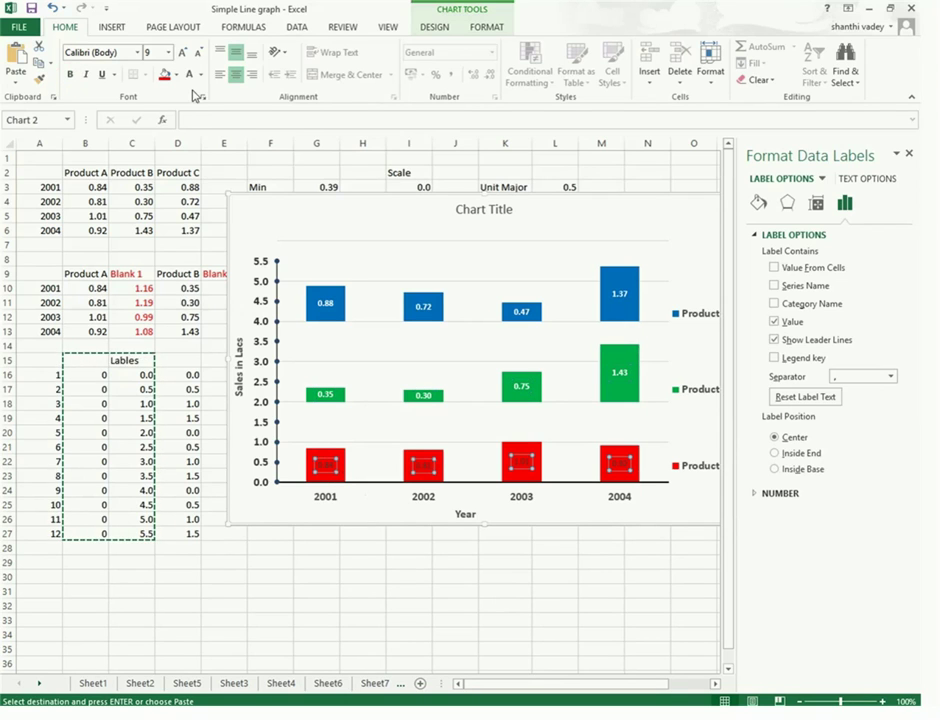
left_click(189, 75)
left_click(71, 75)
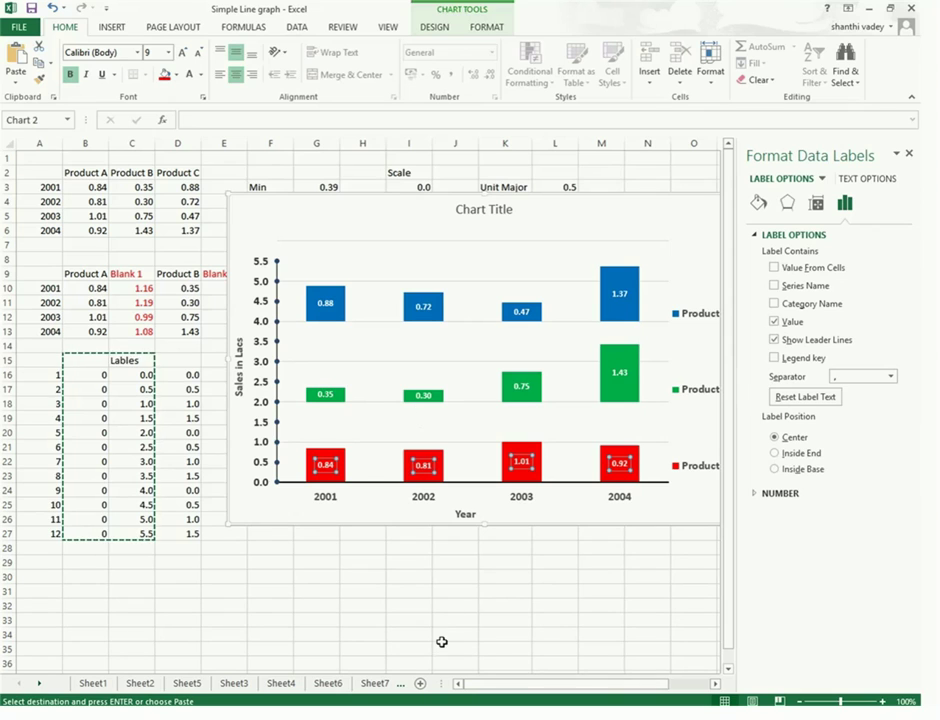
left_click(447, 577)
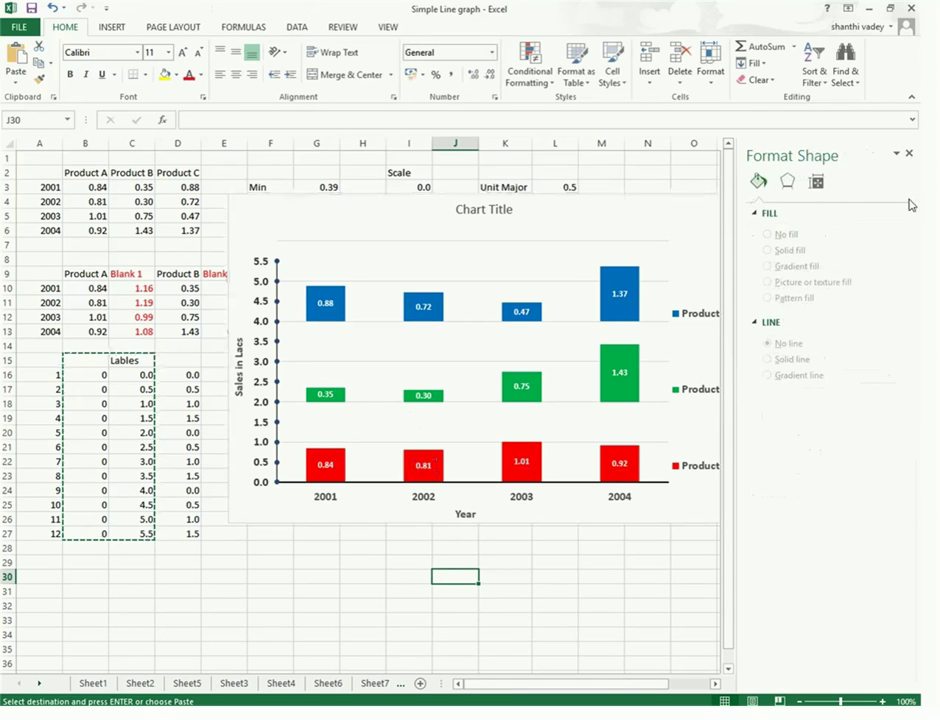
left_click(909, 153)
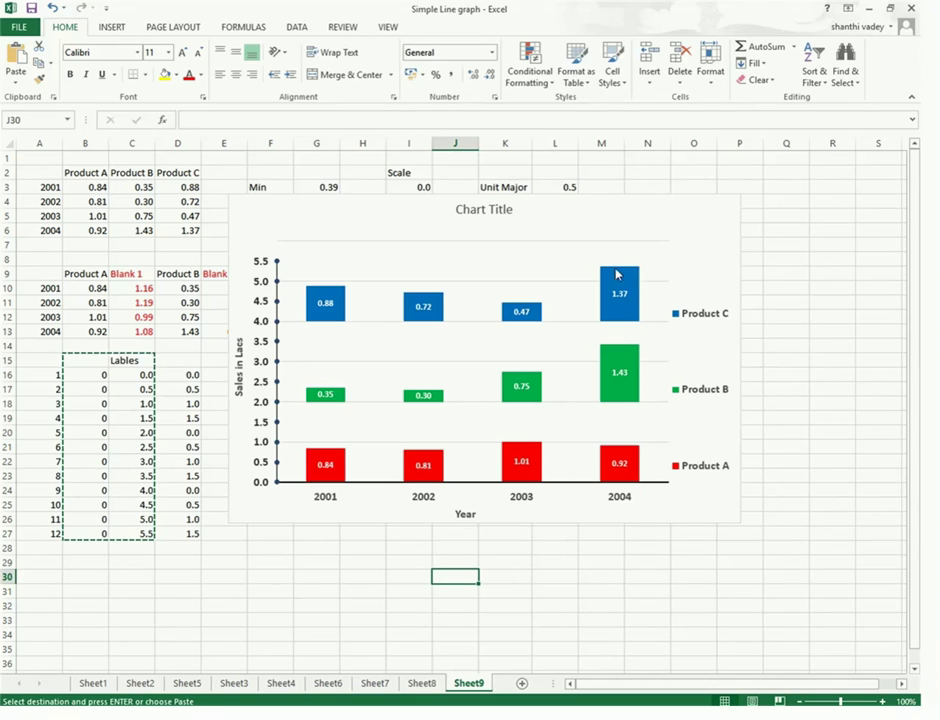
- Fill the chart area with a light orange theme color and deselect the chart
left_click(252, 220)
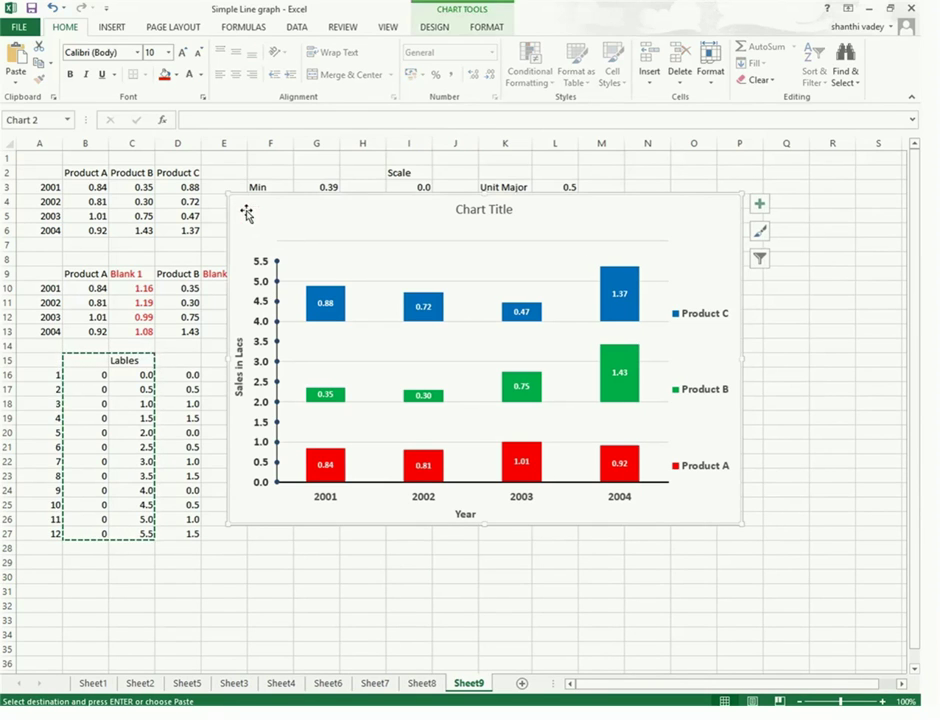
left_click(177, 76)
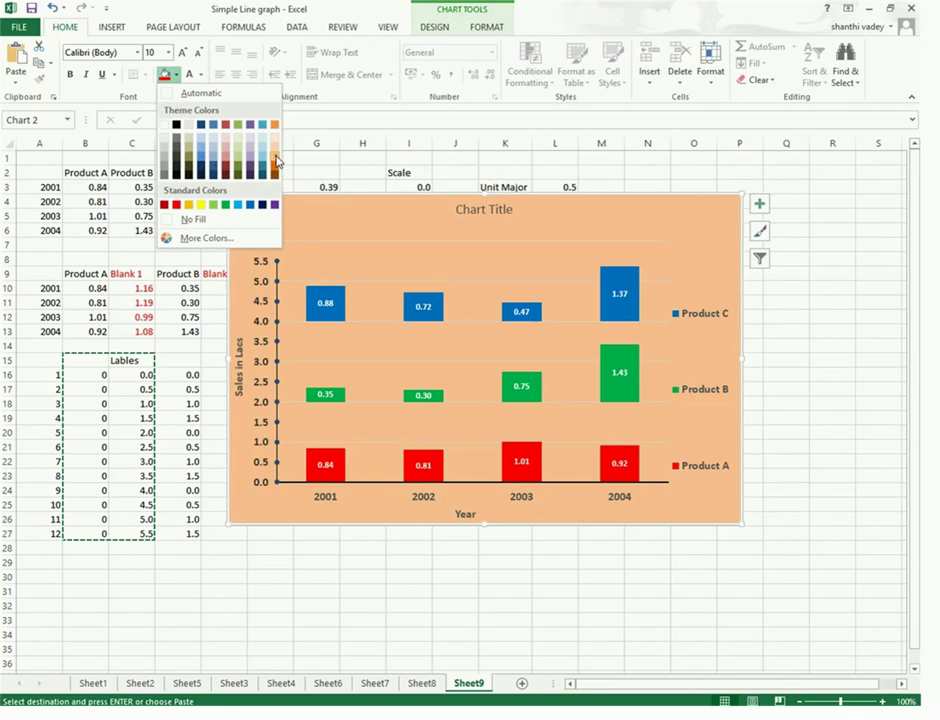
left_click(275, 160)
left_click(471, 601)
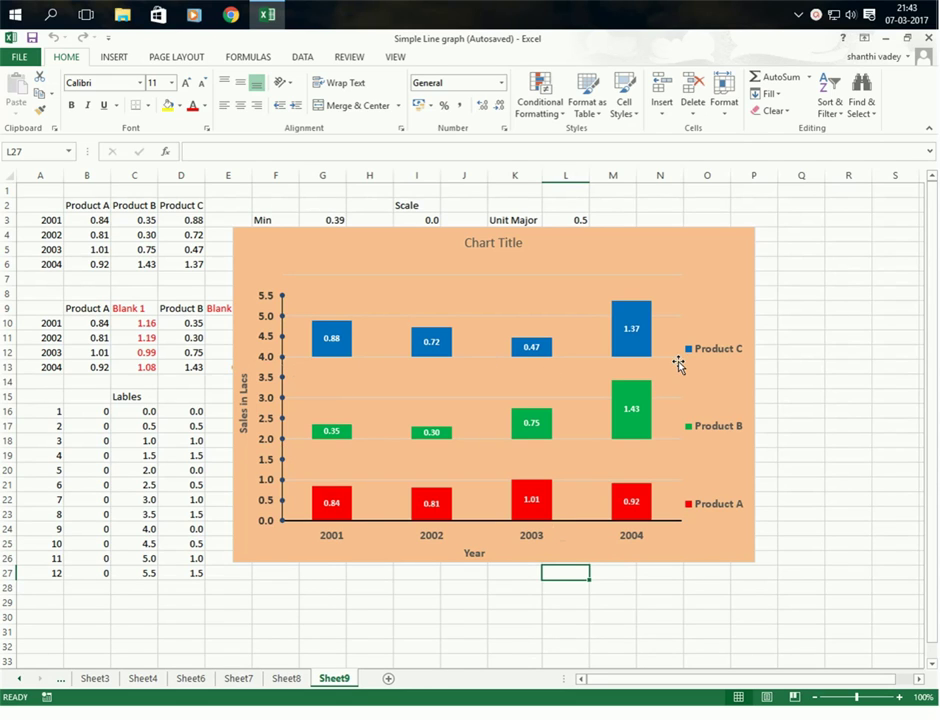
- Draw a straight line about 14.39 cm long across the plot at the 4.0 level and set its height to 0 cm
left_click(116, 58)
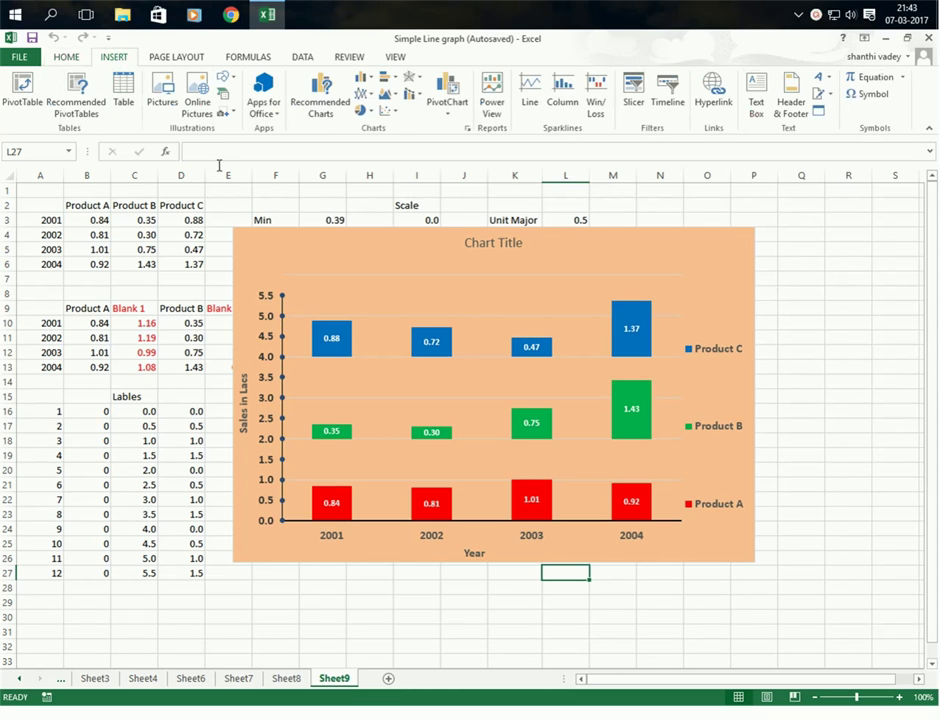
left_click(236, 81)
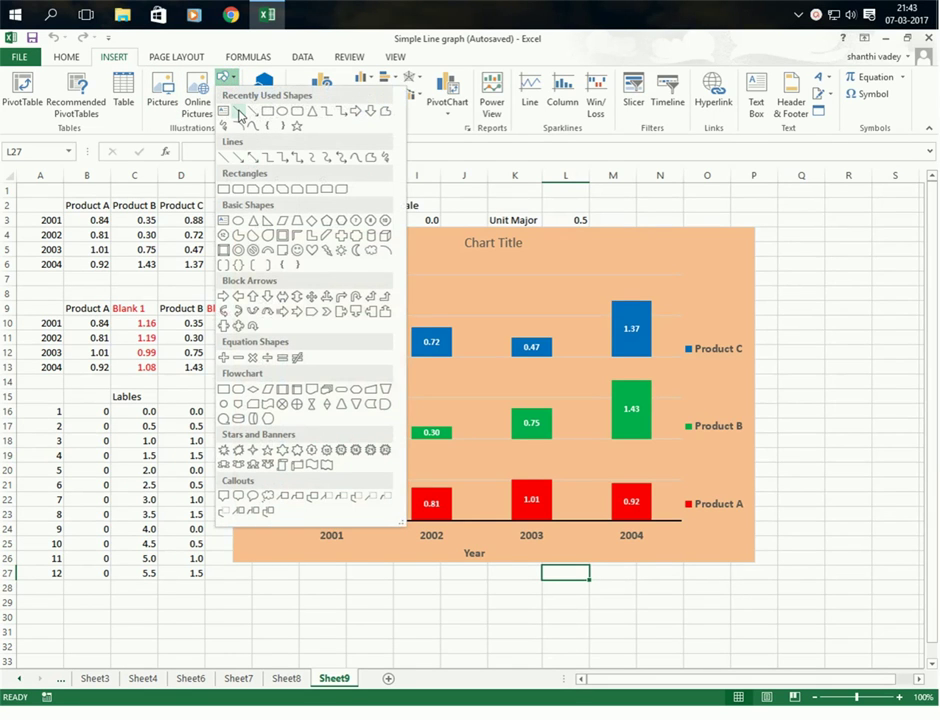
left_click(239, 112)
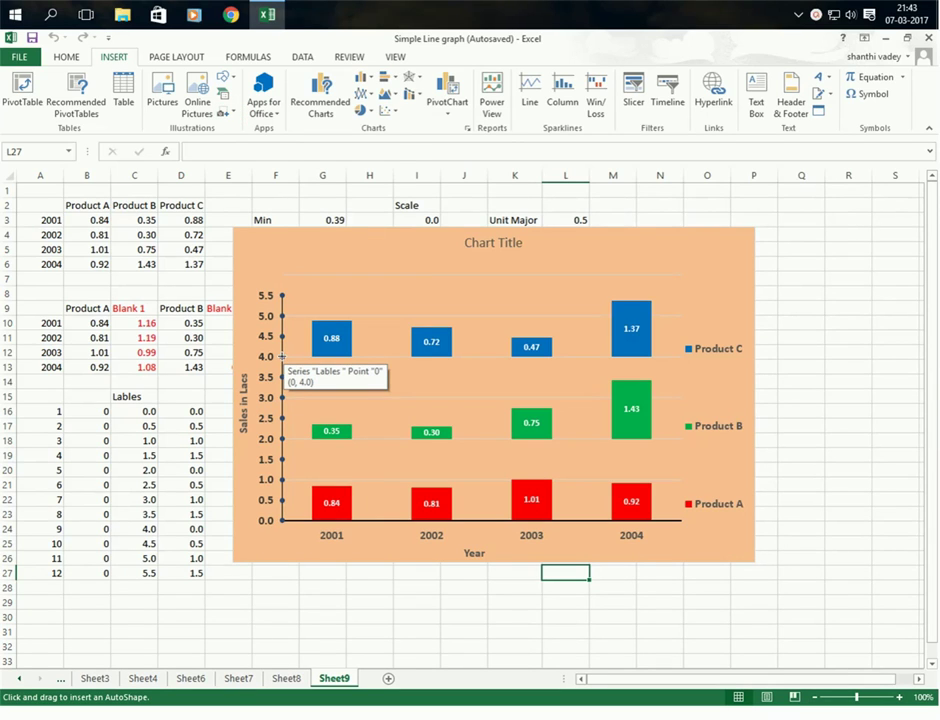
left_click_drag(282, 356, 682, 357)
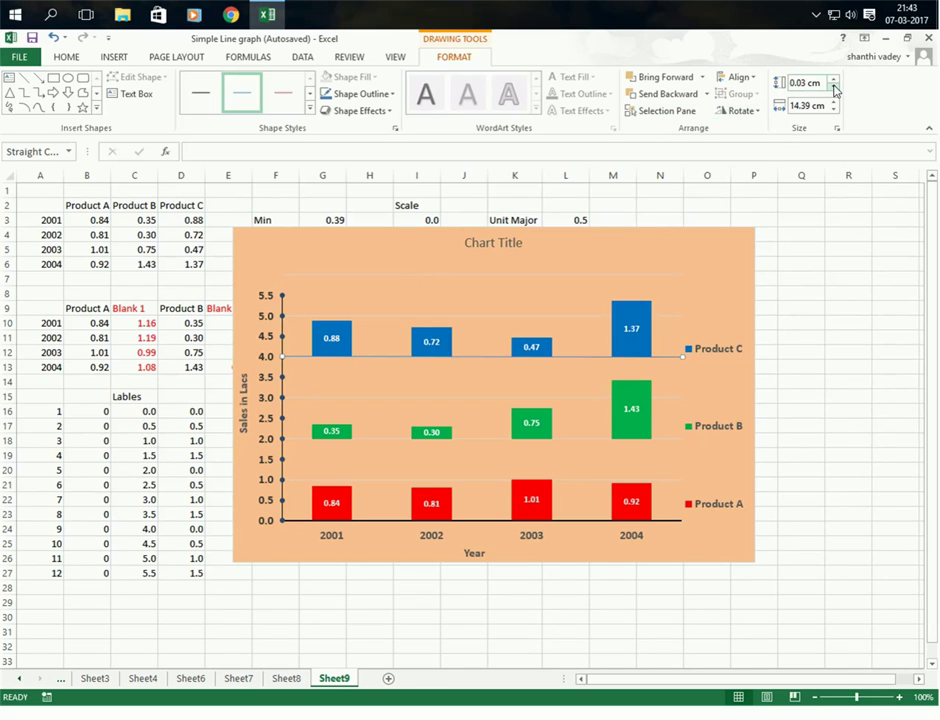
left_click(834, 90)
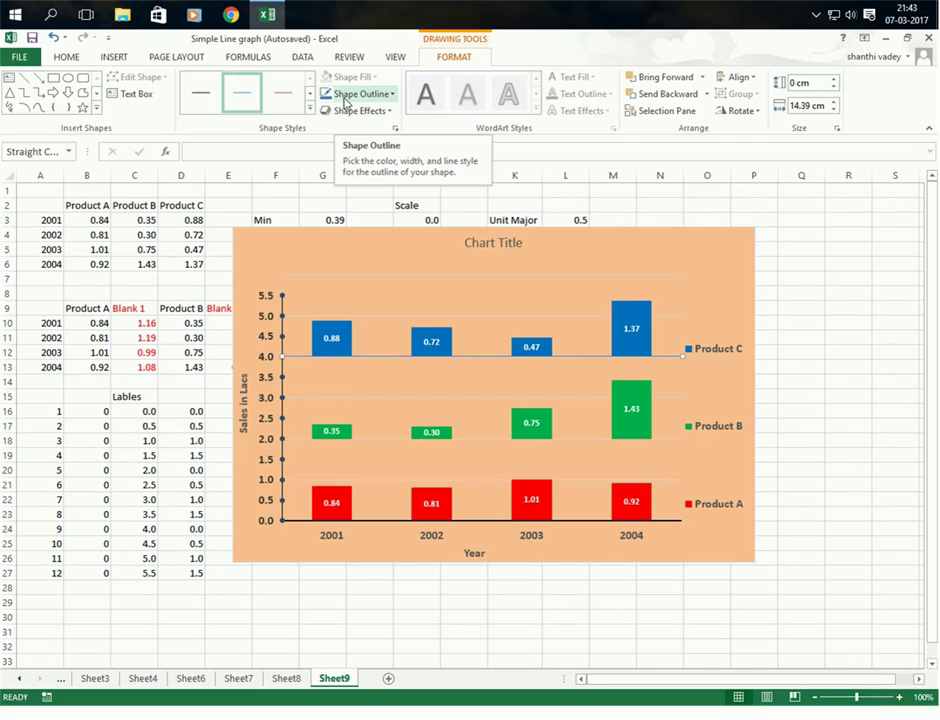
- Set the outline of the line at the 4.0 level to black with a 1½ pt weight
left_click(392, 96)
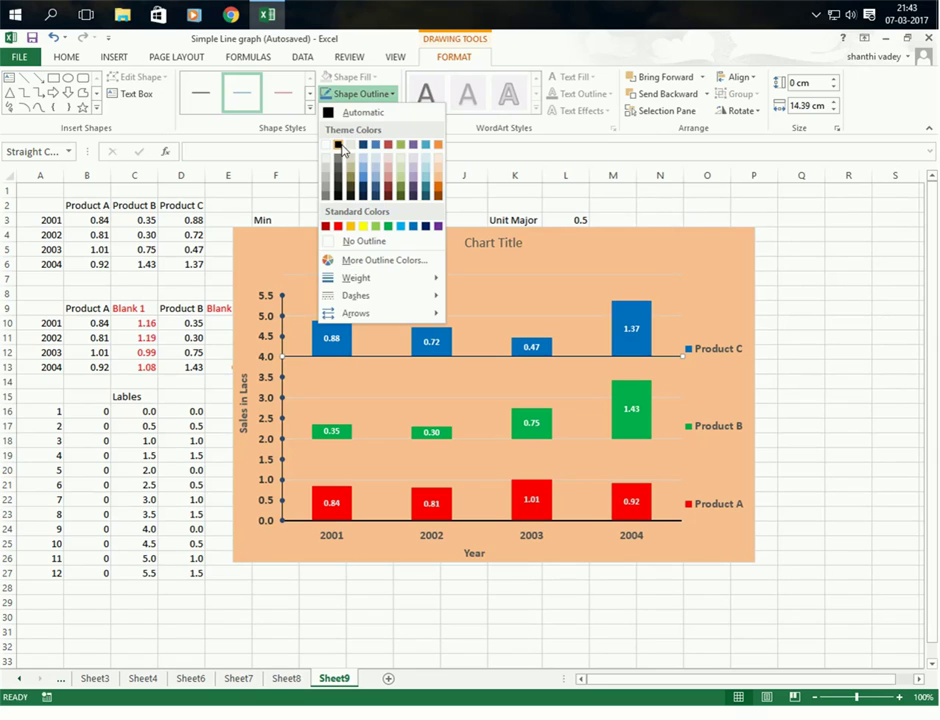
left_click(343, 149)
left_click(357, 93)
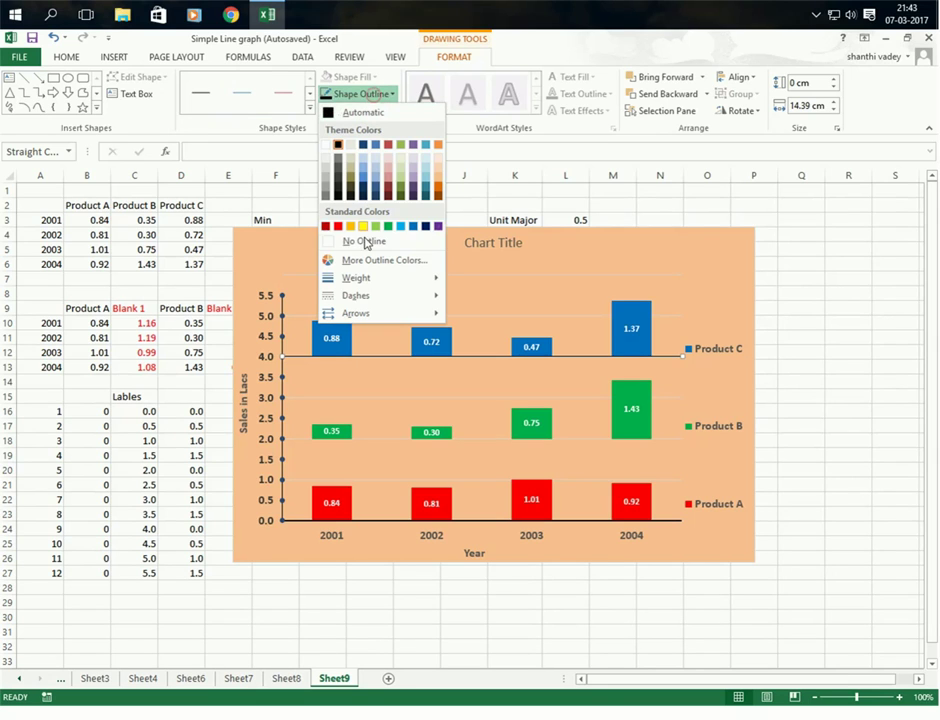
mouse_move(402, 278)
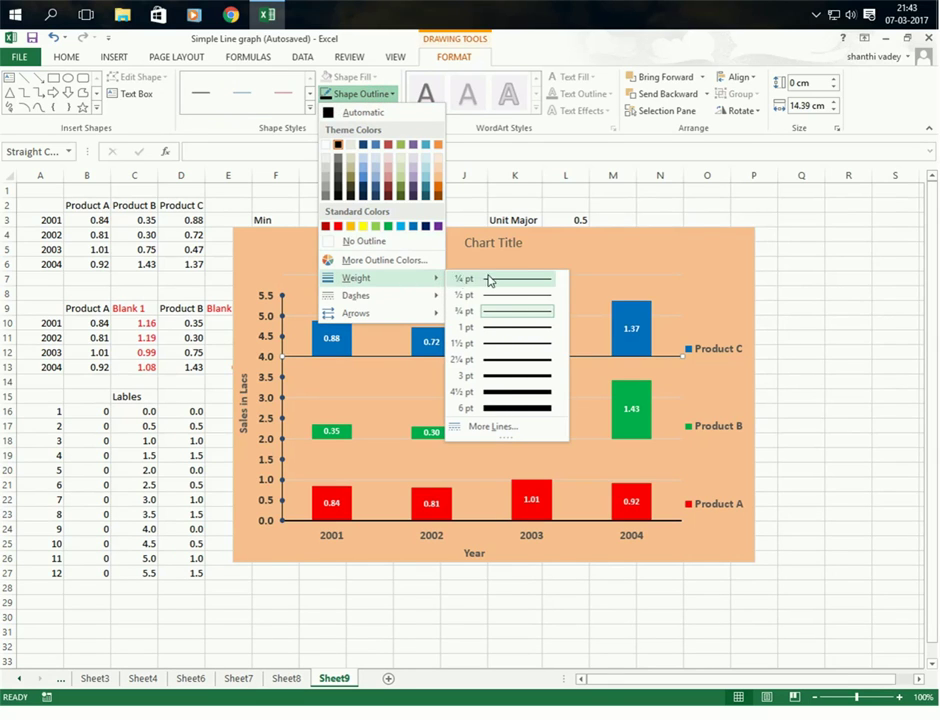
left_click(507, 345)
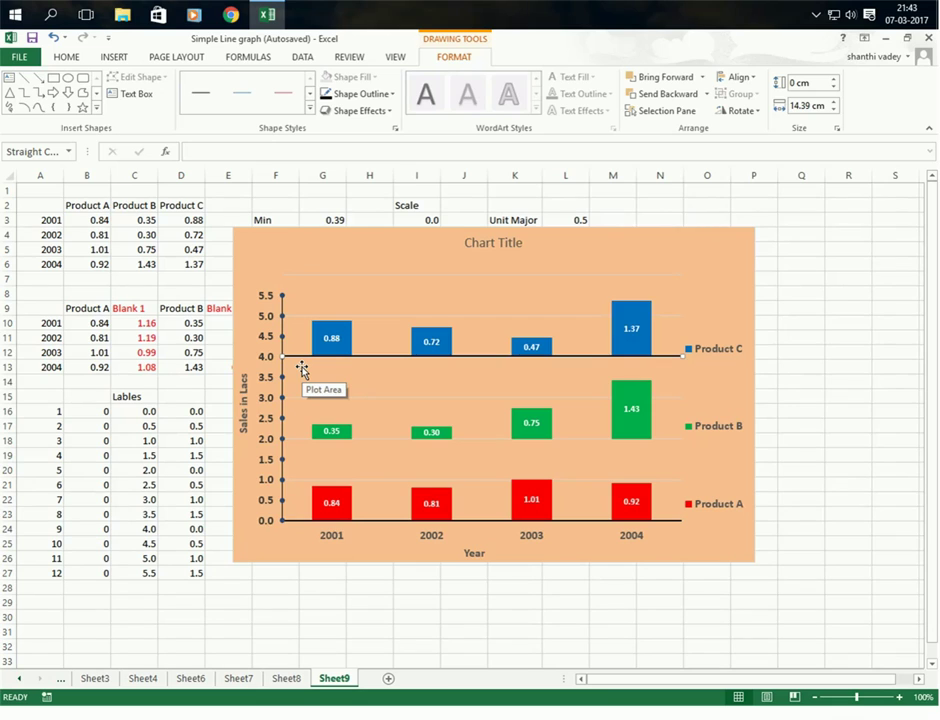
- Duplicate the black line and place the copy at the 2.0 level as the Product B baseline
key("ctrl+d")
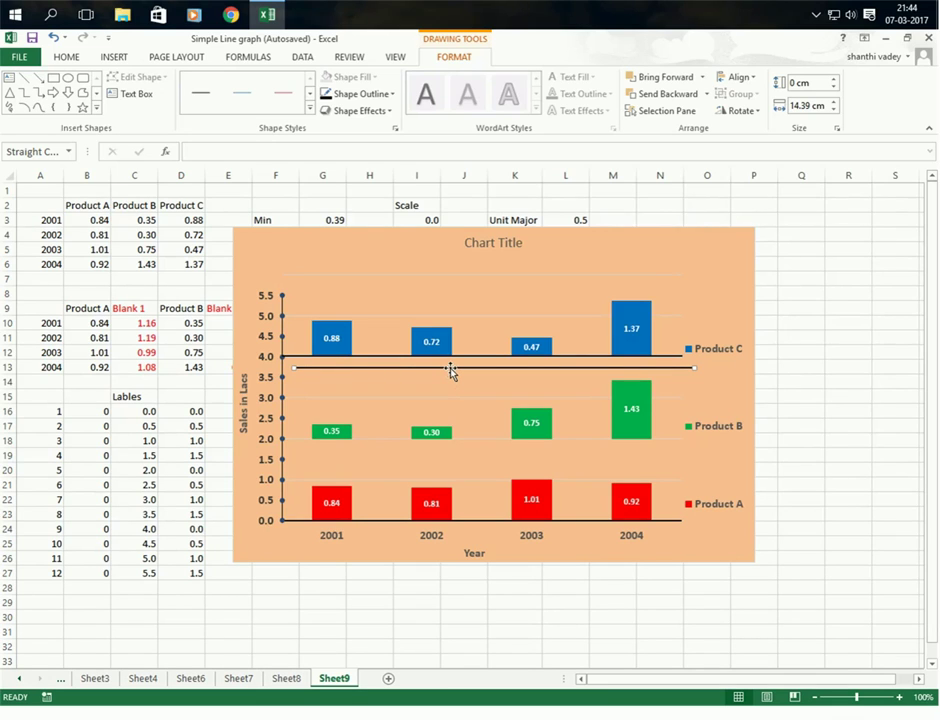
left_click_drag(450, 372, 441, 439)
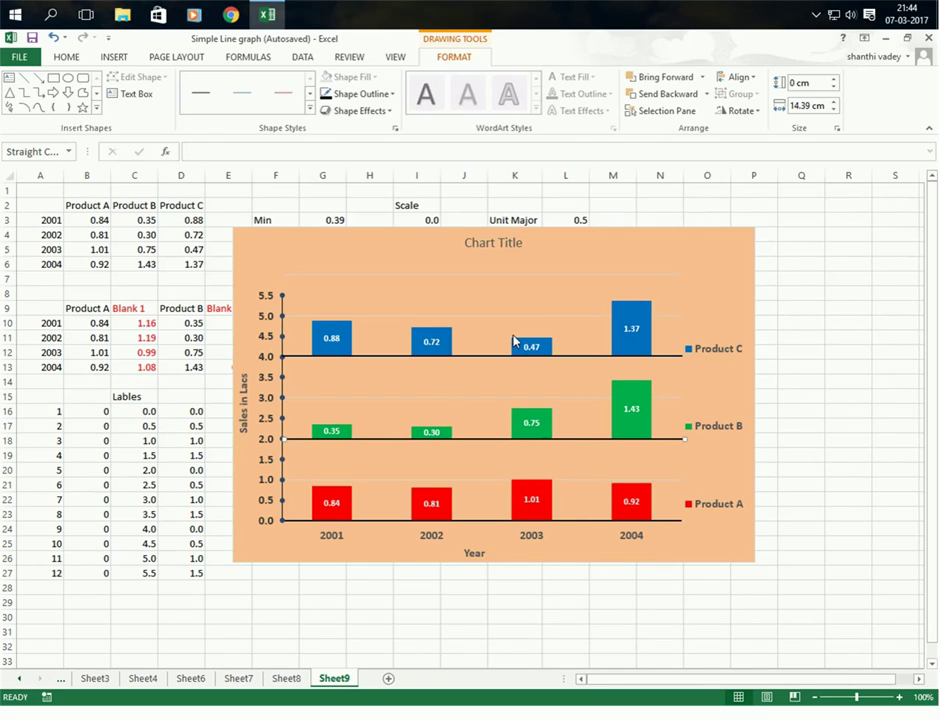
key("Escape")
- Group the chart with the two baseline lines at the 4.0 and 2.0 levels into one object
left_click(241, 231)
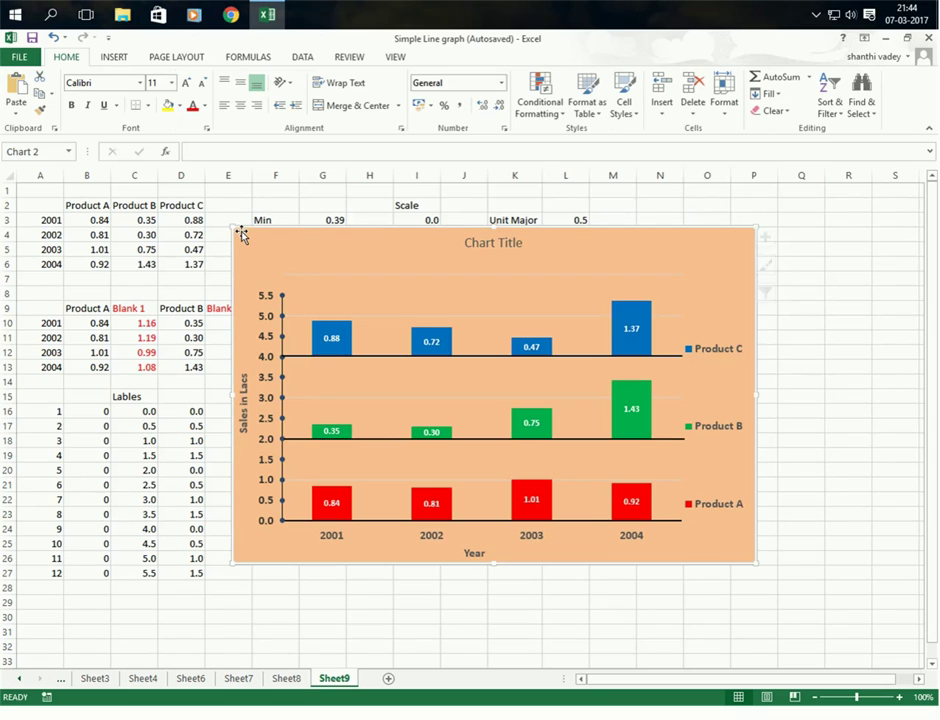
left_click(297, 357)
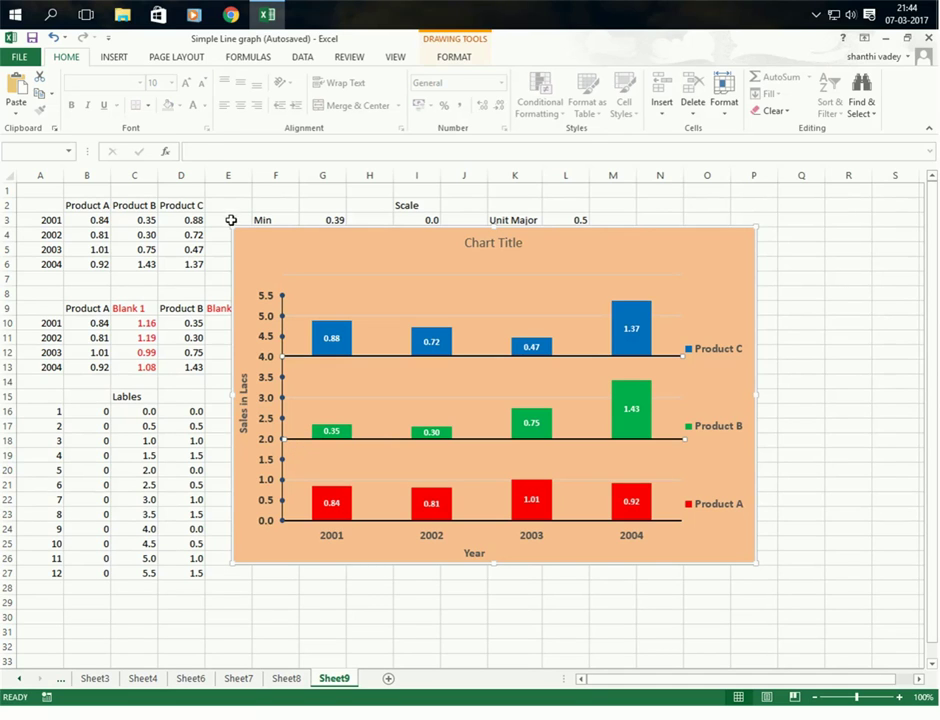
left_click(347, 62)
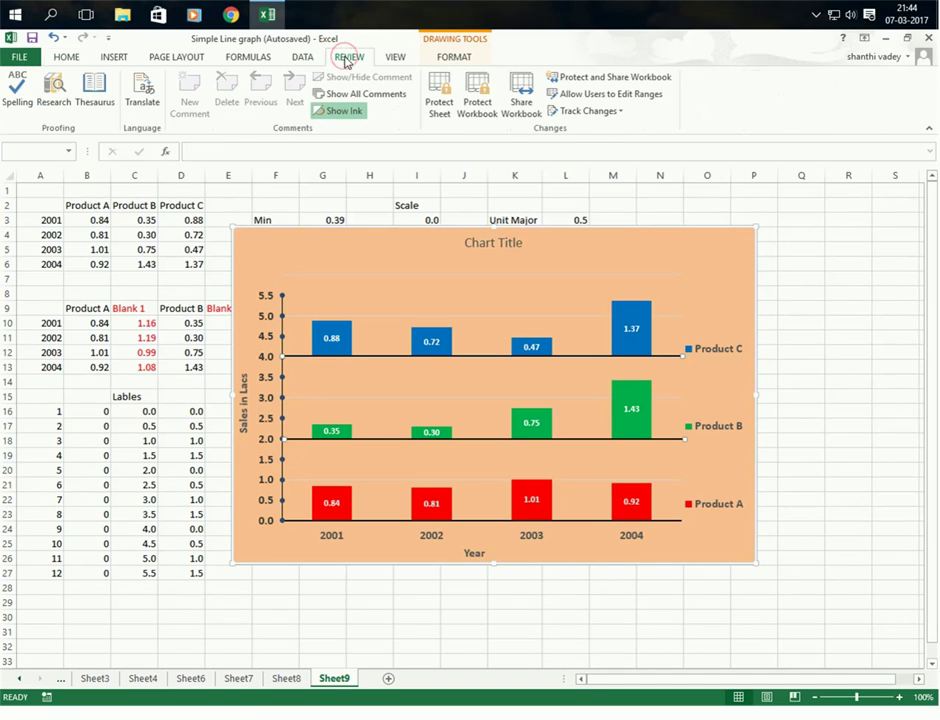
left_click(176, 57)
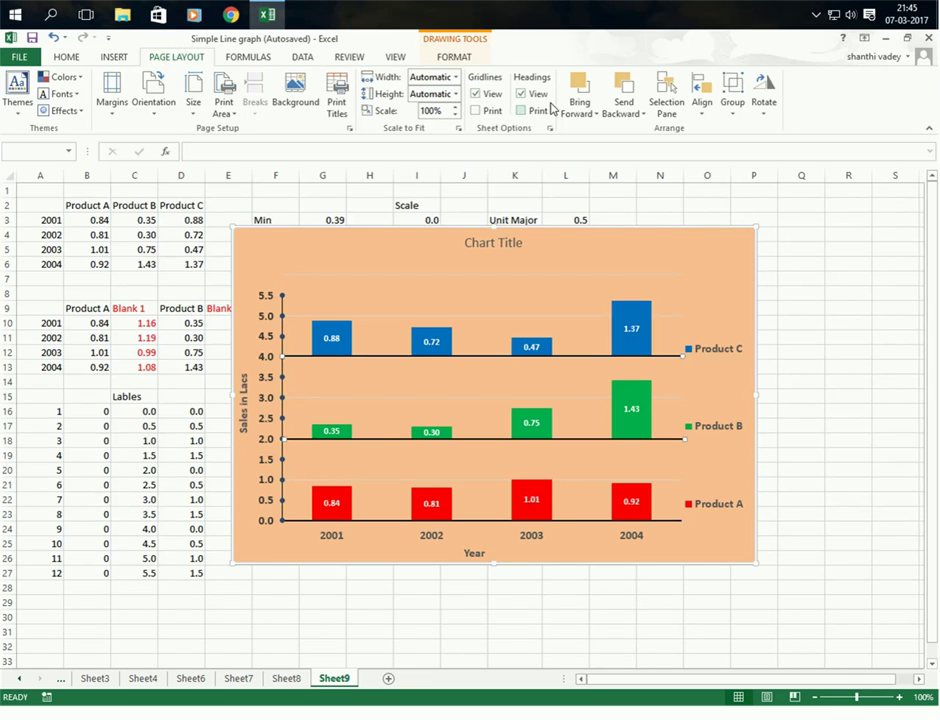
left_click(734, 114)
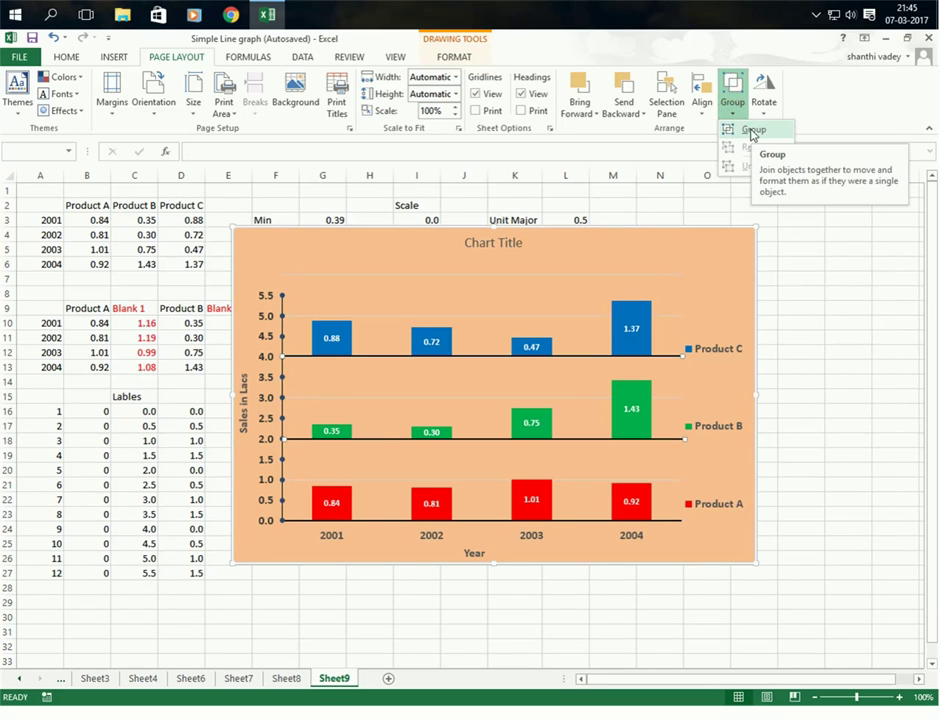
left_click(752, 135)
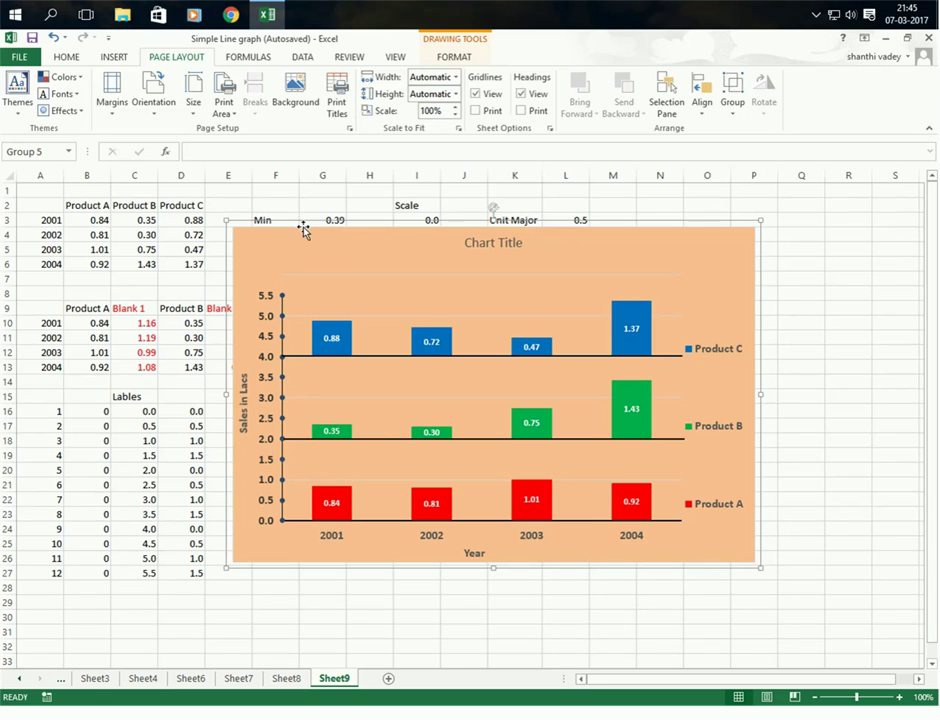
- Move the grouped chart slightly up and to the right on the sheet
left_click(213, 262)
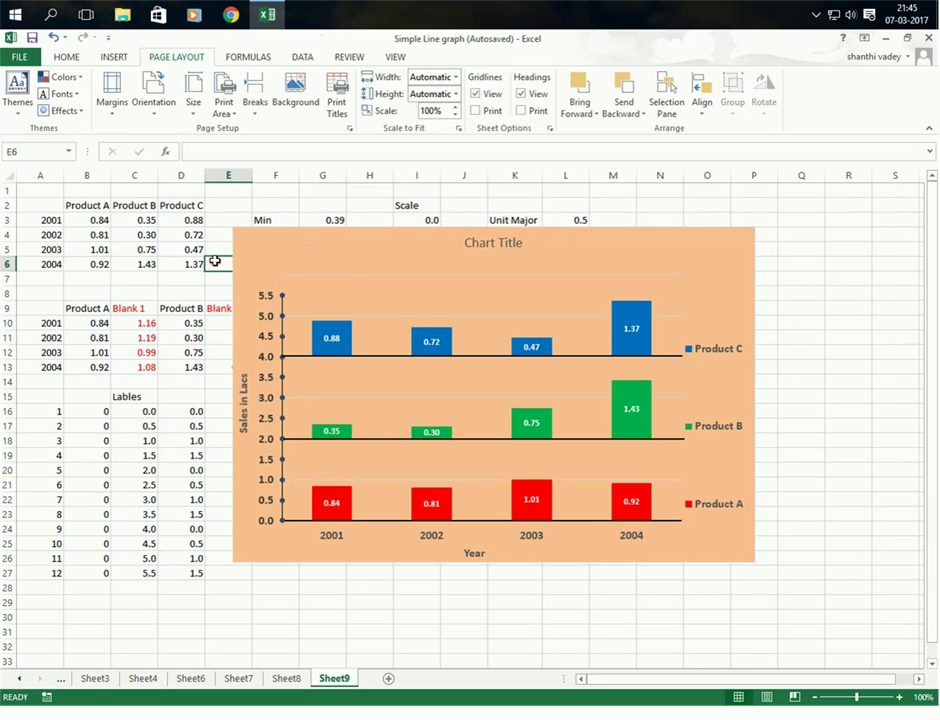
left_click(326, 249)
mouse_move(326, 249)
left_mouse_down()
mouse_move(331, 224)
mouse_move(338, 262)
mouse_move(392, 237)
mouse_move(331, 239)
left_mouse_up()
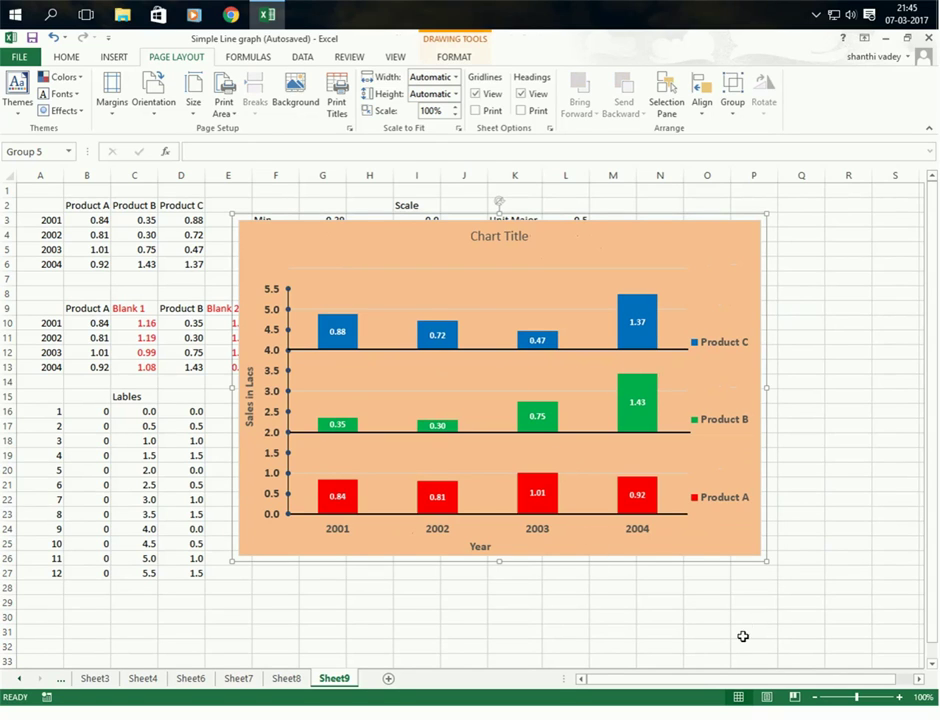